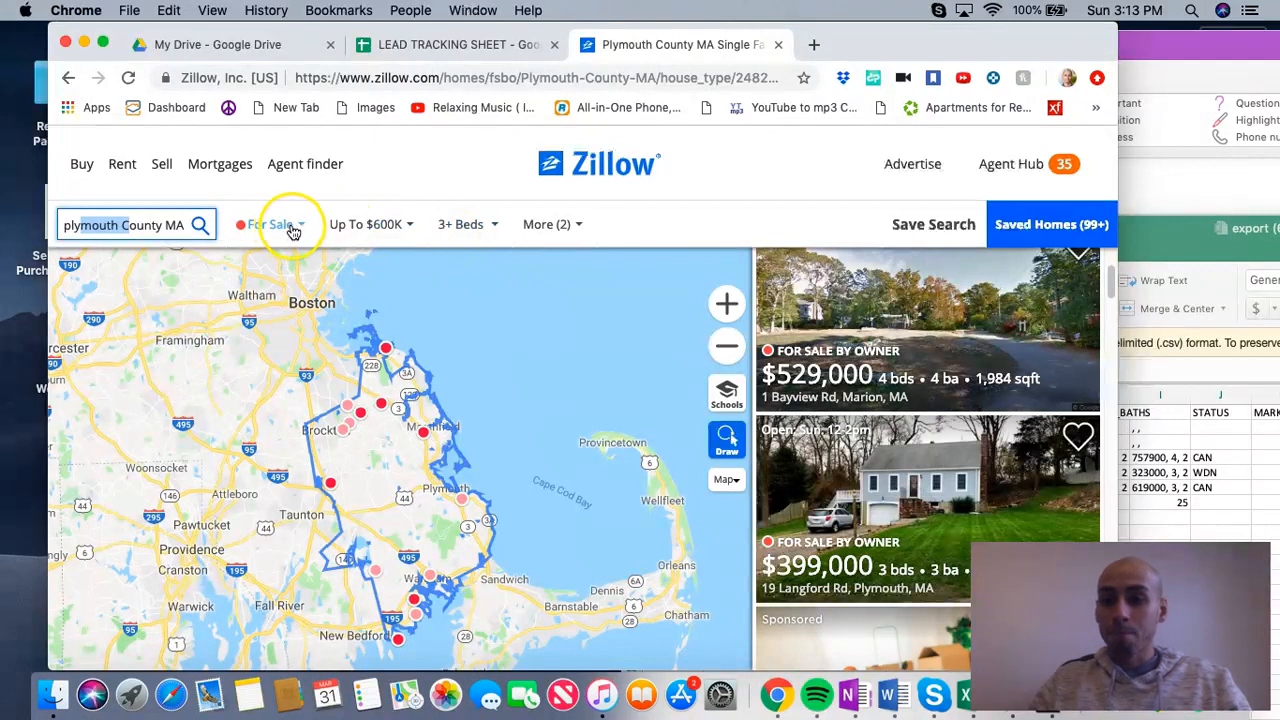
Step: Review the Plymouth County search's listing type, price range, additional home filters and location
{"action": "left_click", "coordinate": [290, 226]}
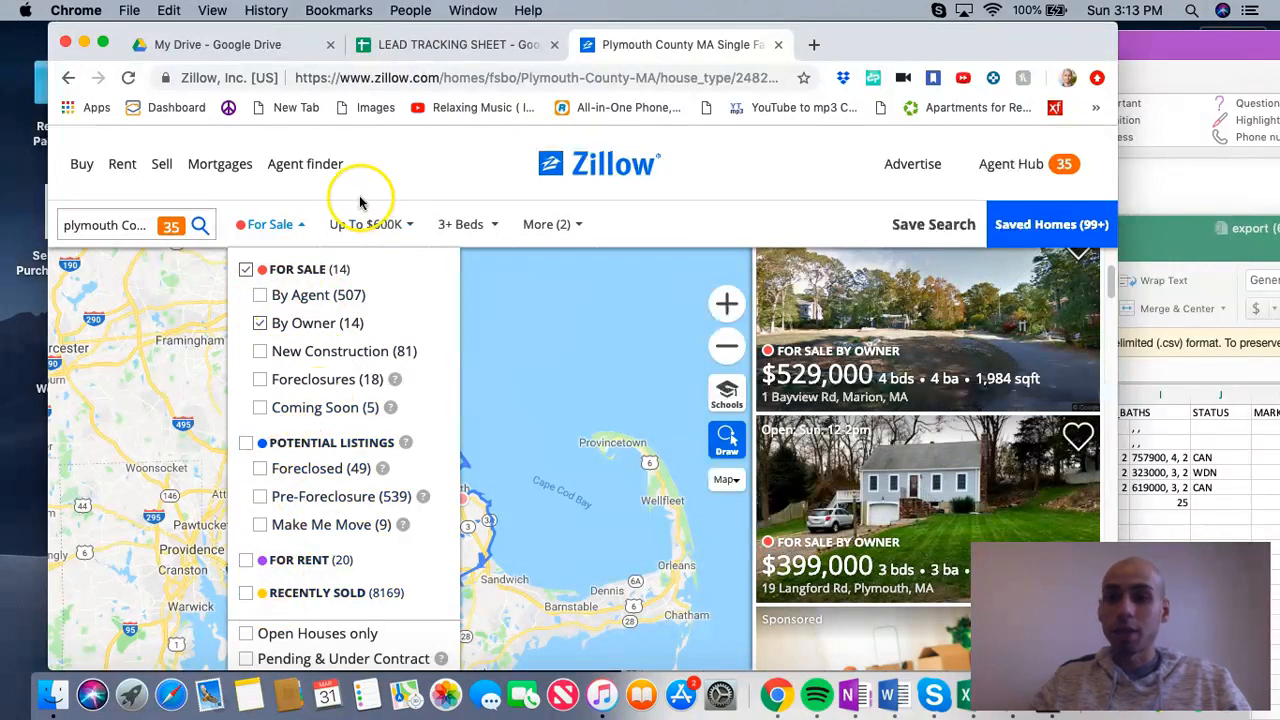
{"action": "left_click", "coordinate": [368, 228]}
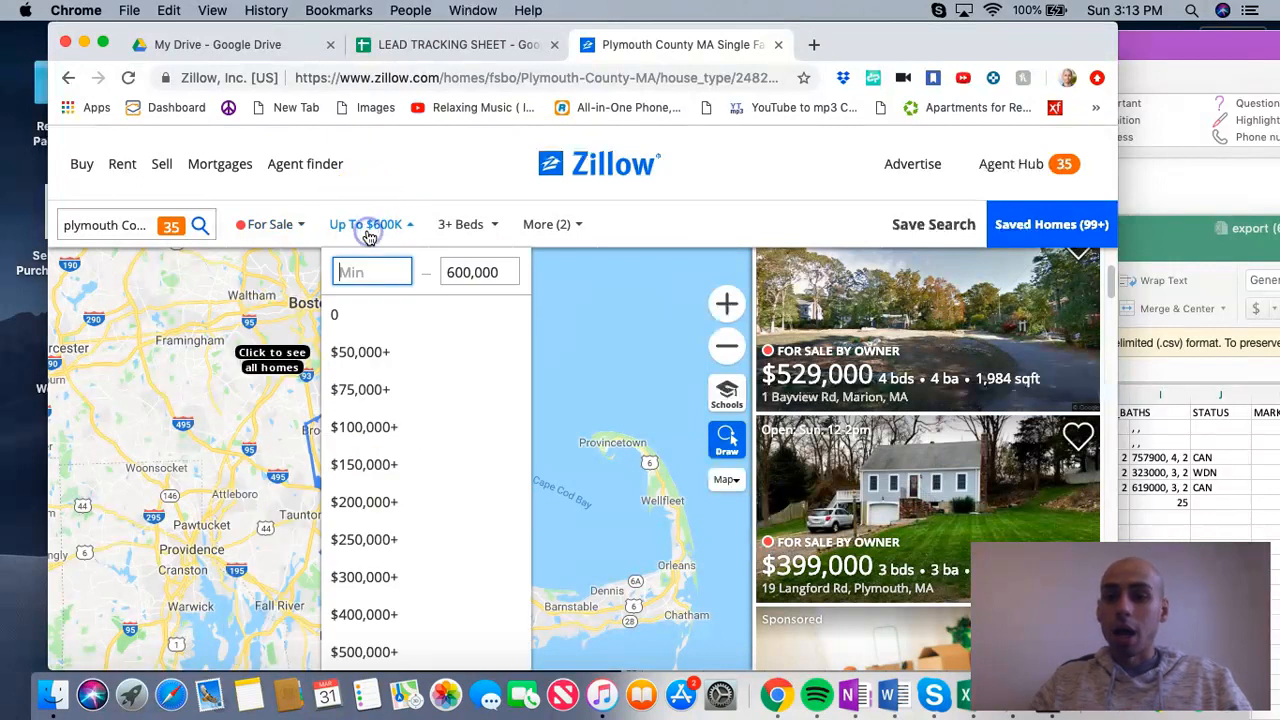
{"action": "left_click", "coordinate": [477, 273]}
{"action": "left_click", "coordinate": [443, 150]}
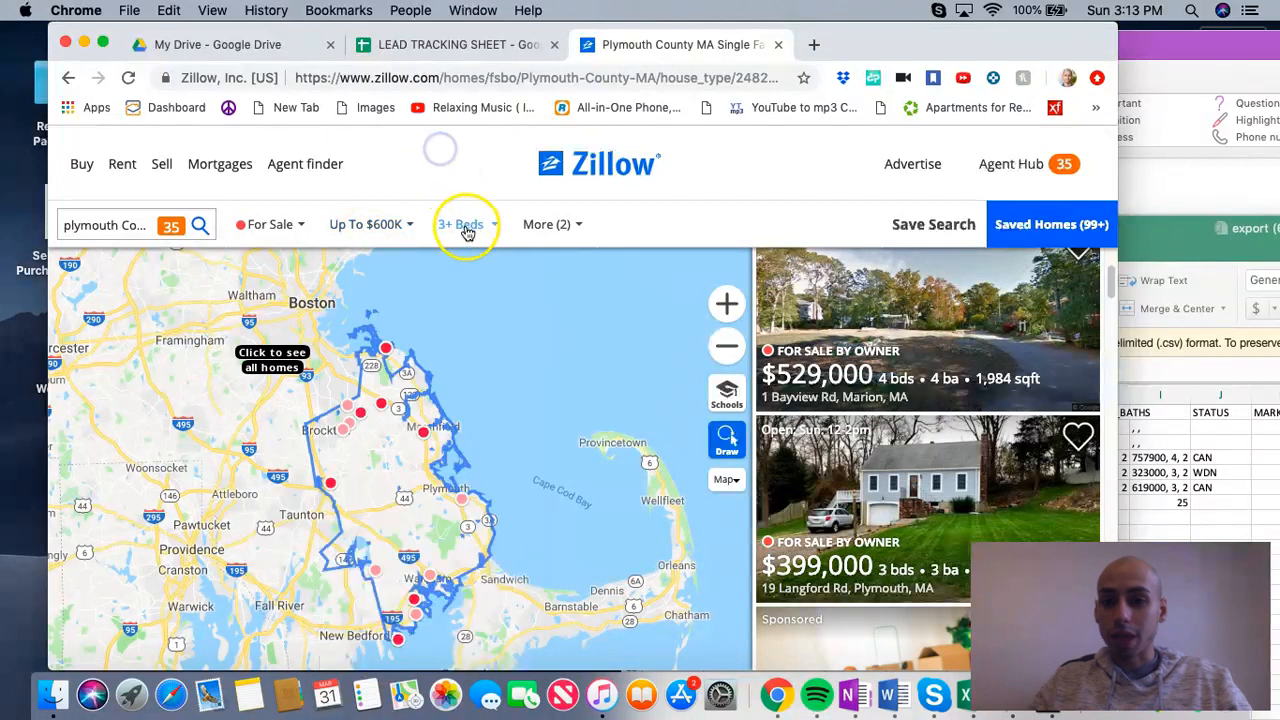
{"action": "left_click", "coordinate": [545, 226]}
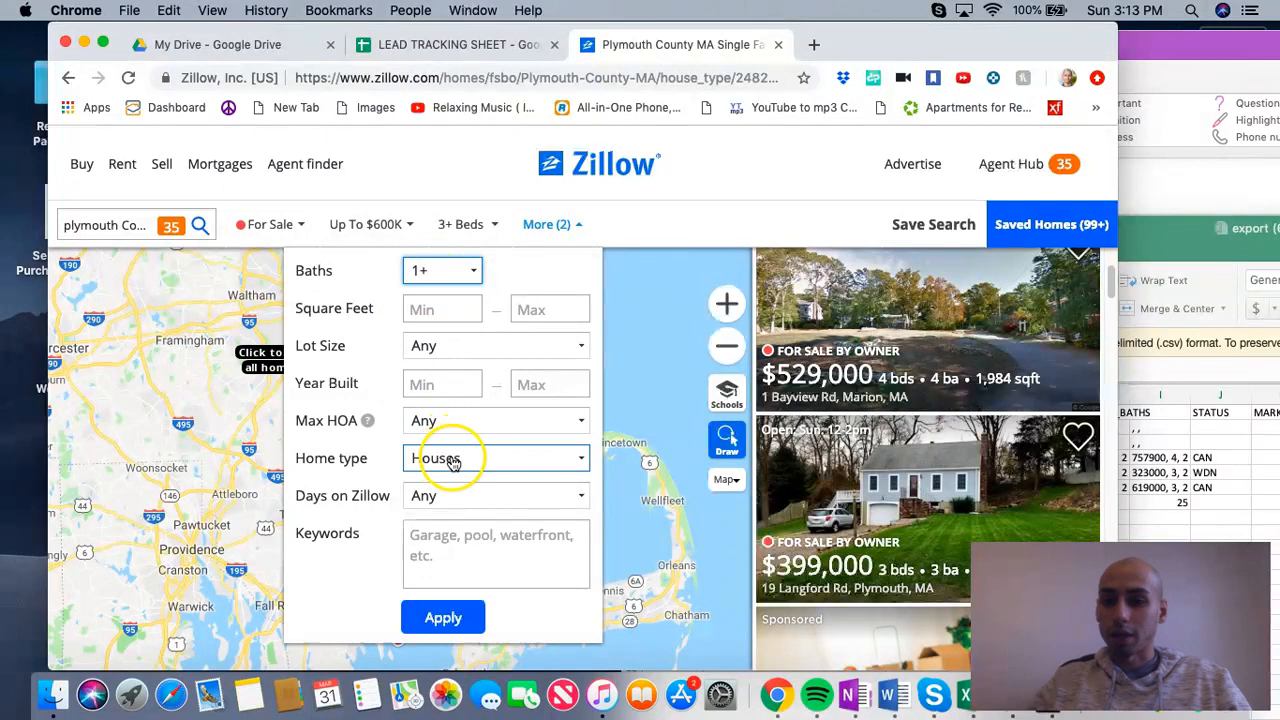
{"action": "left_click", "coordinate": [746, 142]}
{"action": "left_click", "coordinate": [117, 220]}
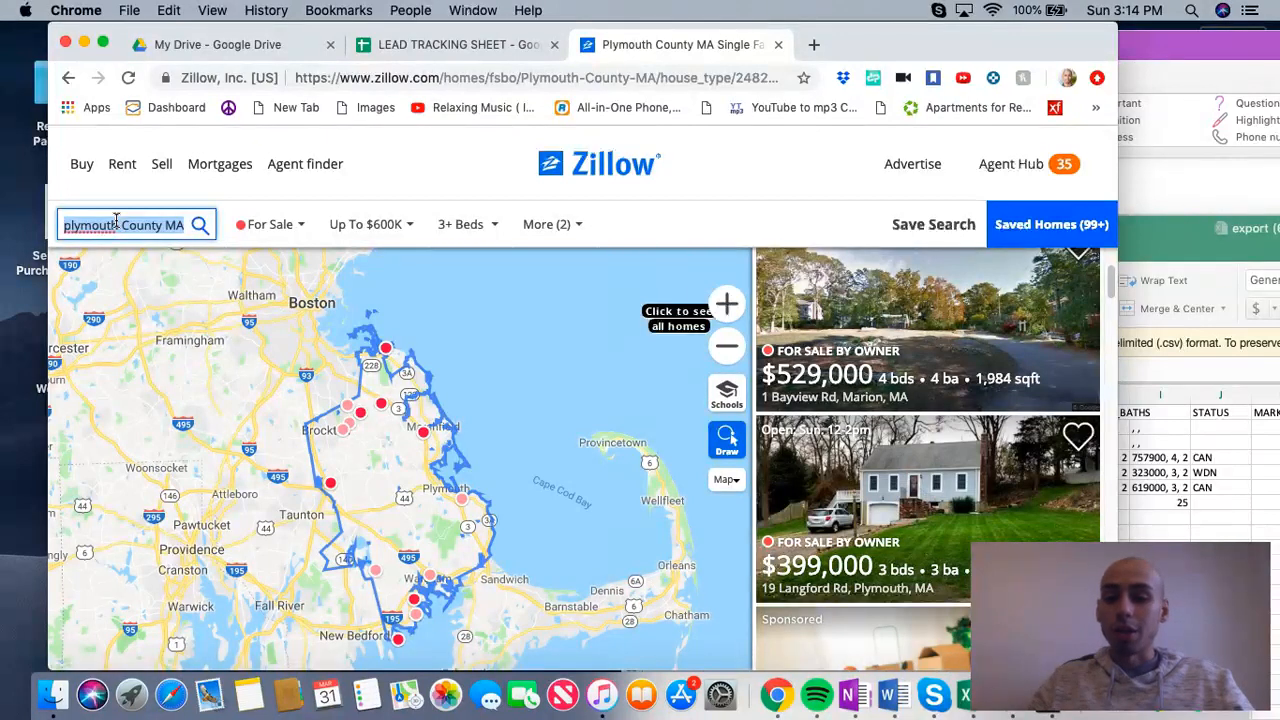
{"action": "left_click", "coordinate": [118, 222]}
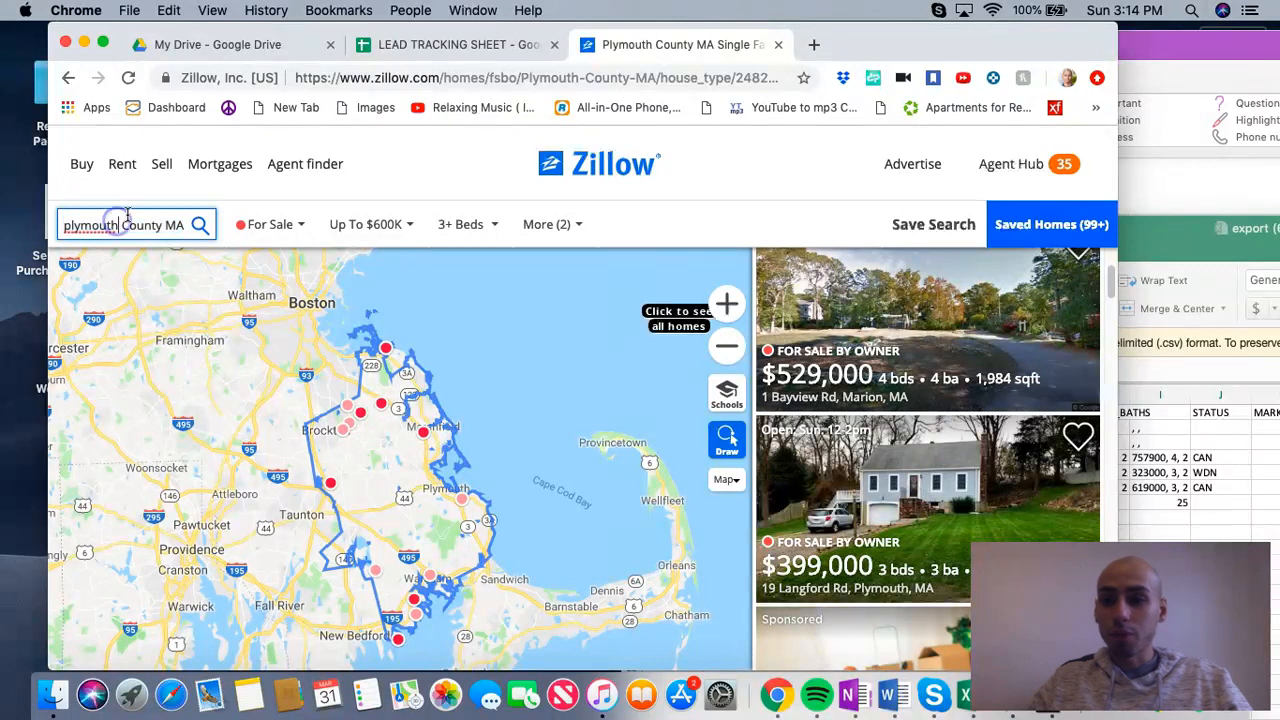
{"action": "left_click", "coordinate": [116, 227]}
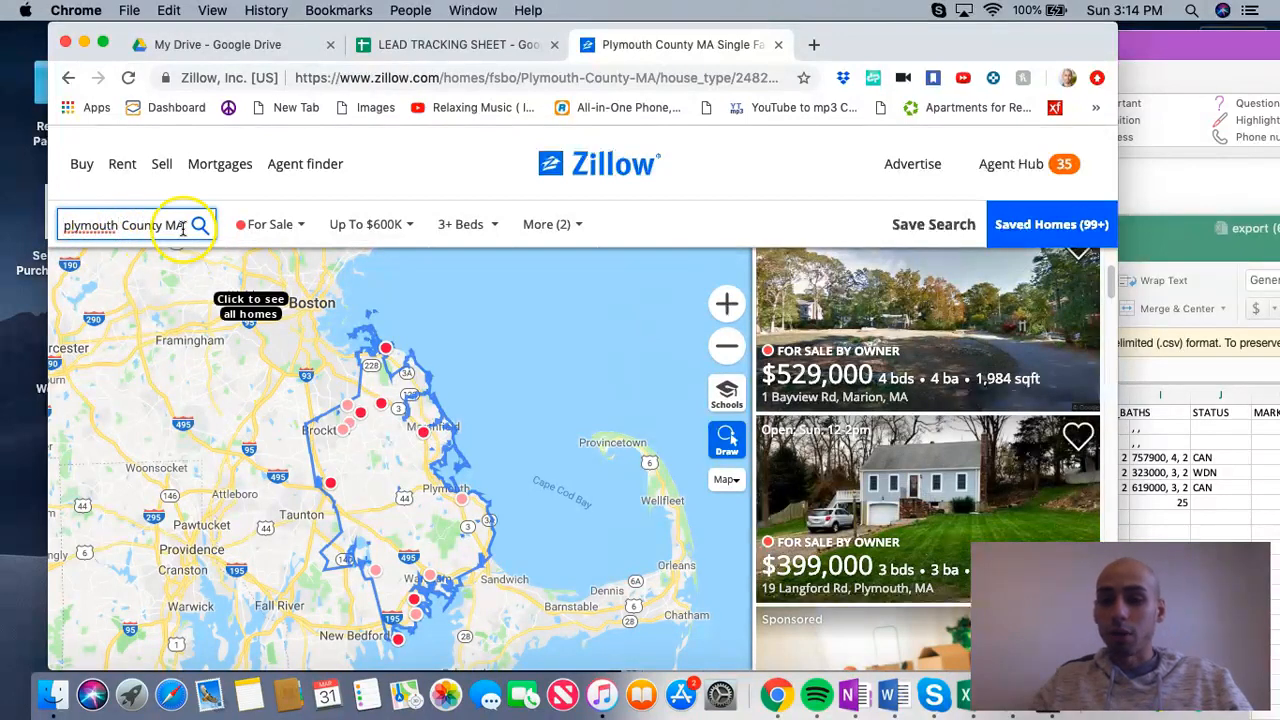
Step: Examine the number of homes for sale in Plymouth County and how recently each owner listing was posted
{"action": "scroll", "coordinate": [1029, 414], "scroll_direction": "up", "scroll_amount": 3}
{"action": "left_click_drag", "start_coordinate": [769, 332], "coordinate": [898, 336]}
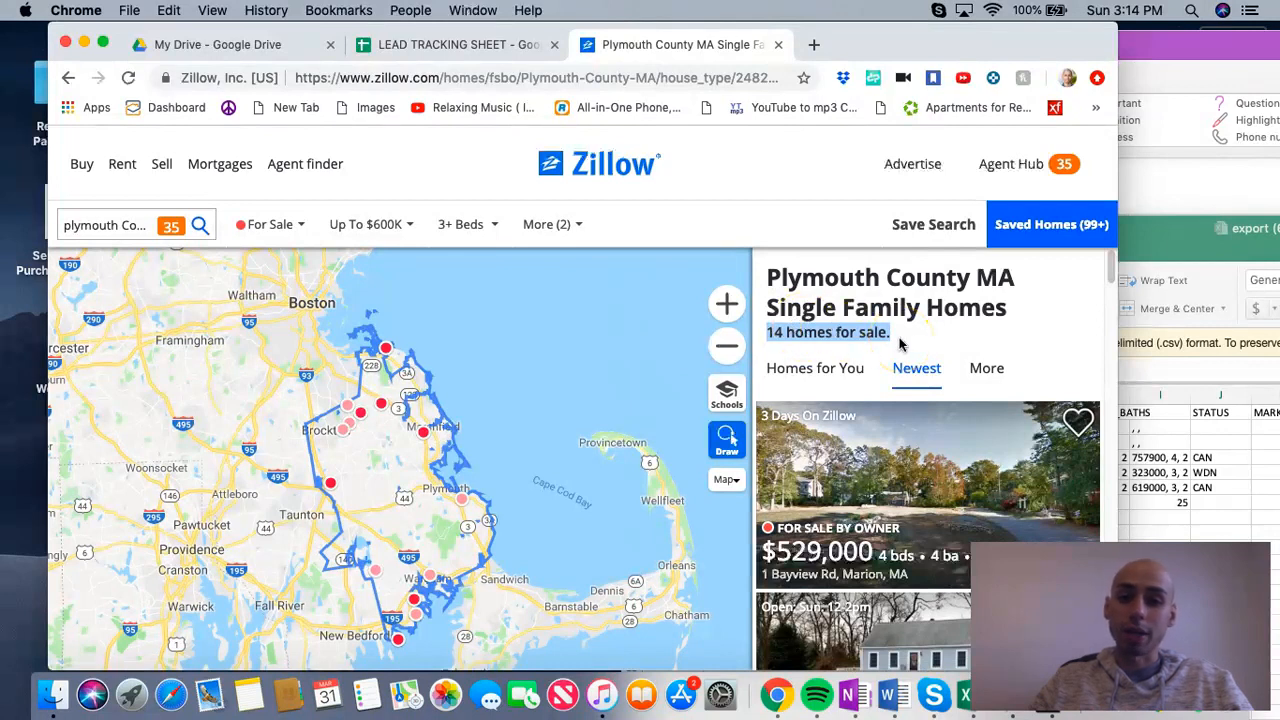
{"action": "left_click", "coordinate": [780, 333]}
{"action": "scroll", "coordinate": [860, 460], "scroll_direction": "down", "scroll_amount": 5}
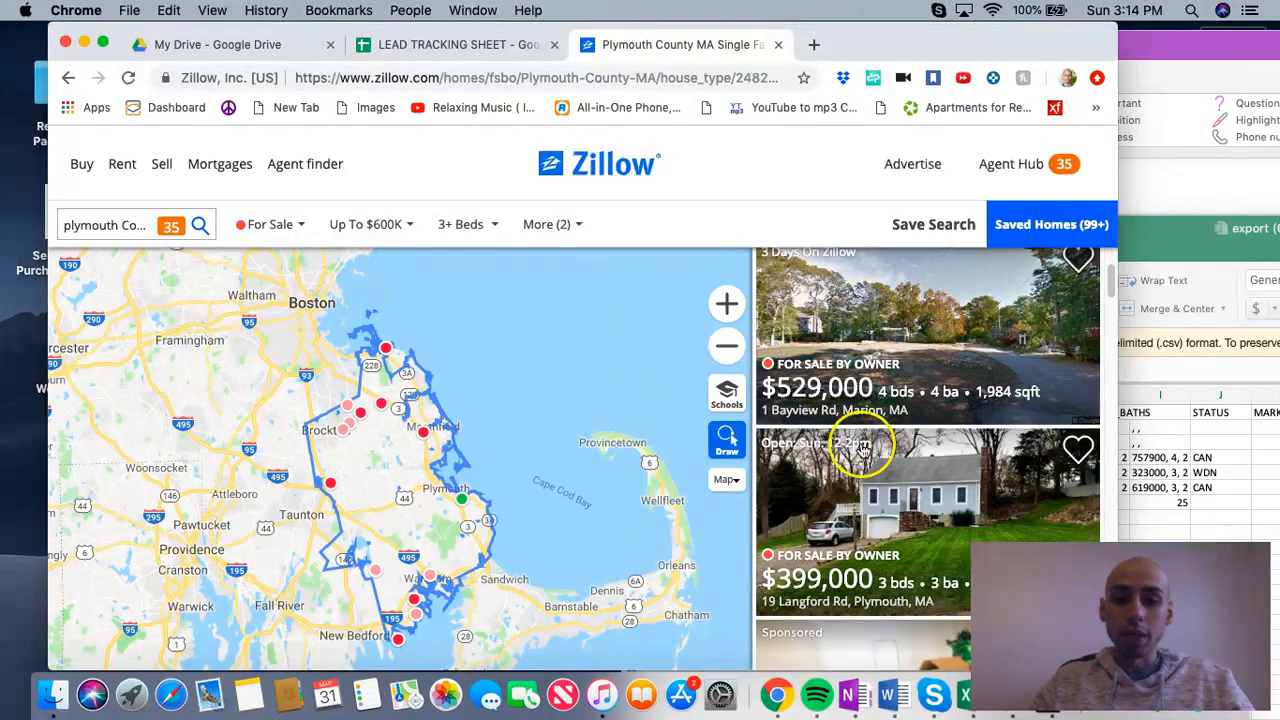
{"action": "scroll", "coordinate": [868, 484], "scroll_direction": "up", "scroll_amount": 5}
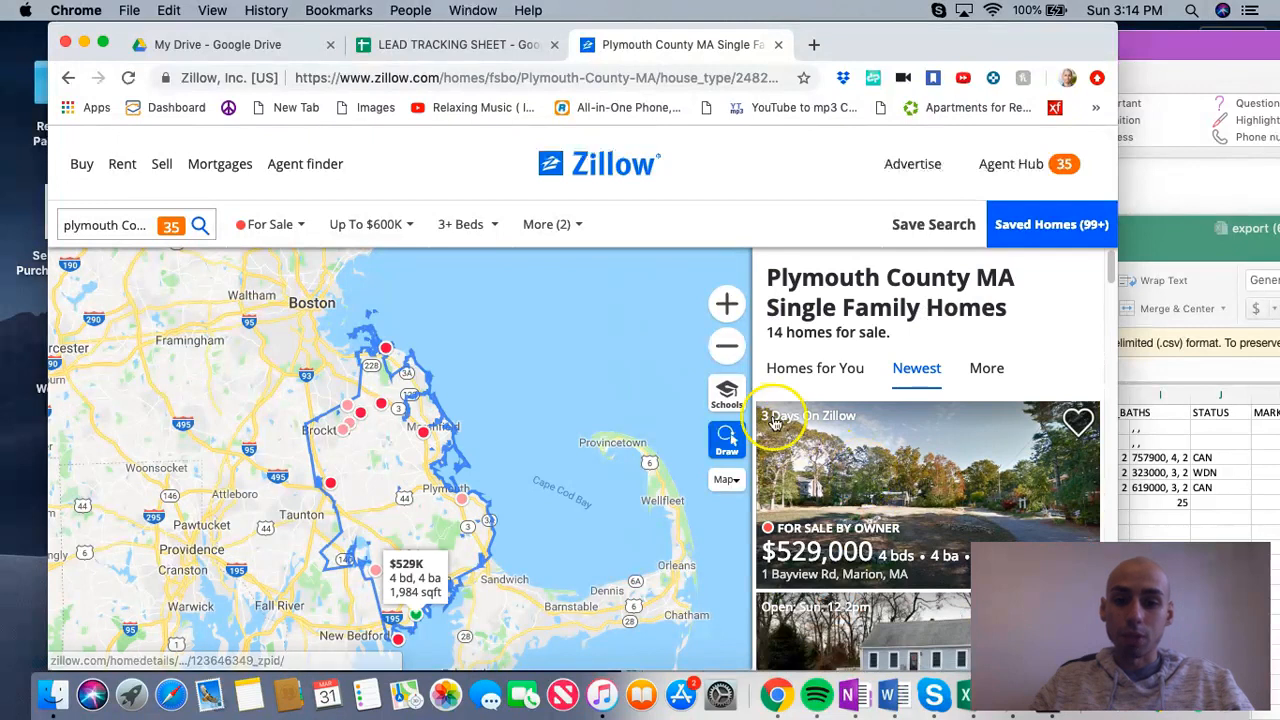
{"action": "scroll", "coordinate": [838, 458], "scroll_direction": "down", "scroll_amount": 8}
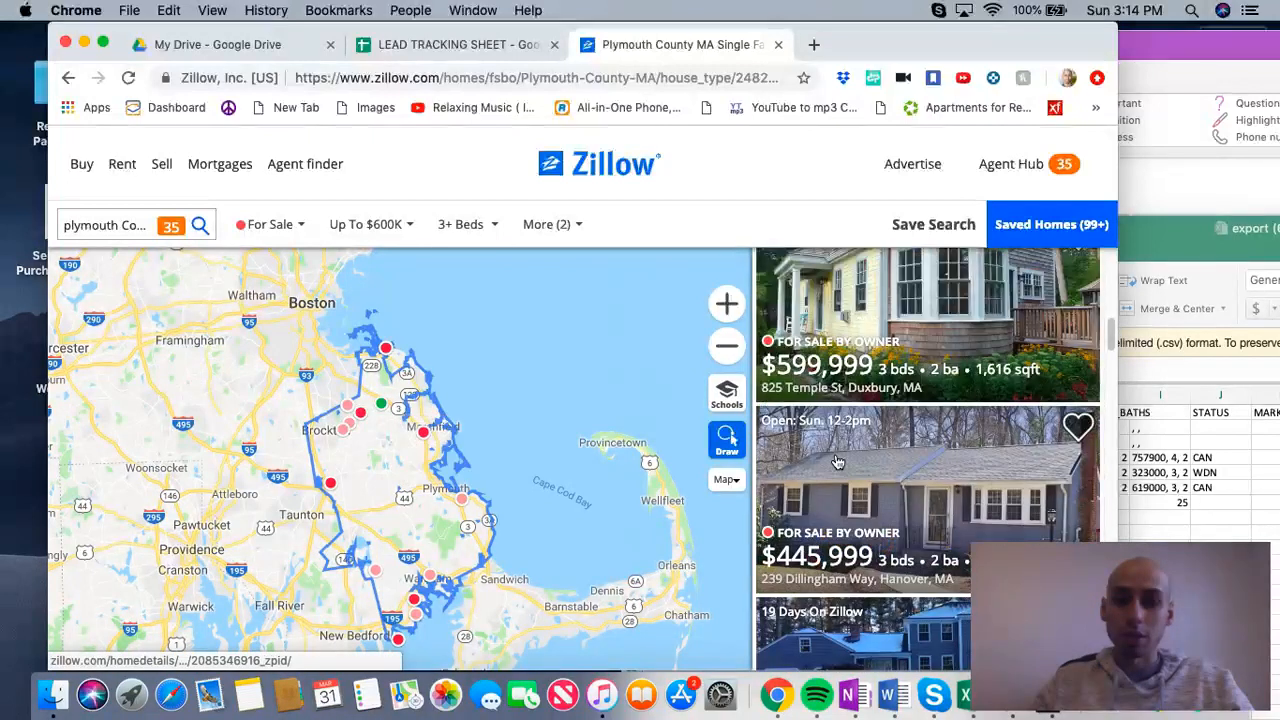
{"action": "left_click", "coordinate": [838, 432]}
{"action": "scroll", "coordinate": [838, 432], "scroll_direction": "up", "scroll_amount": 2}
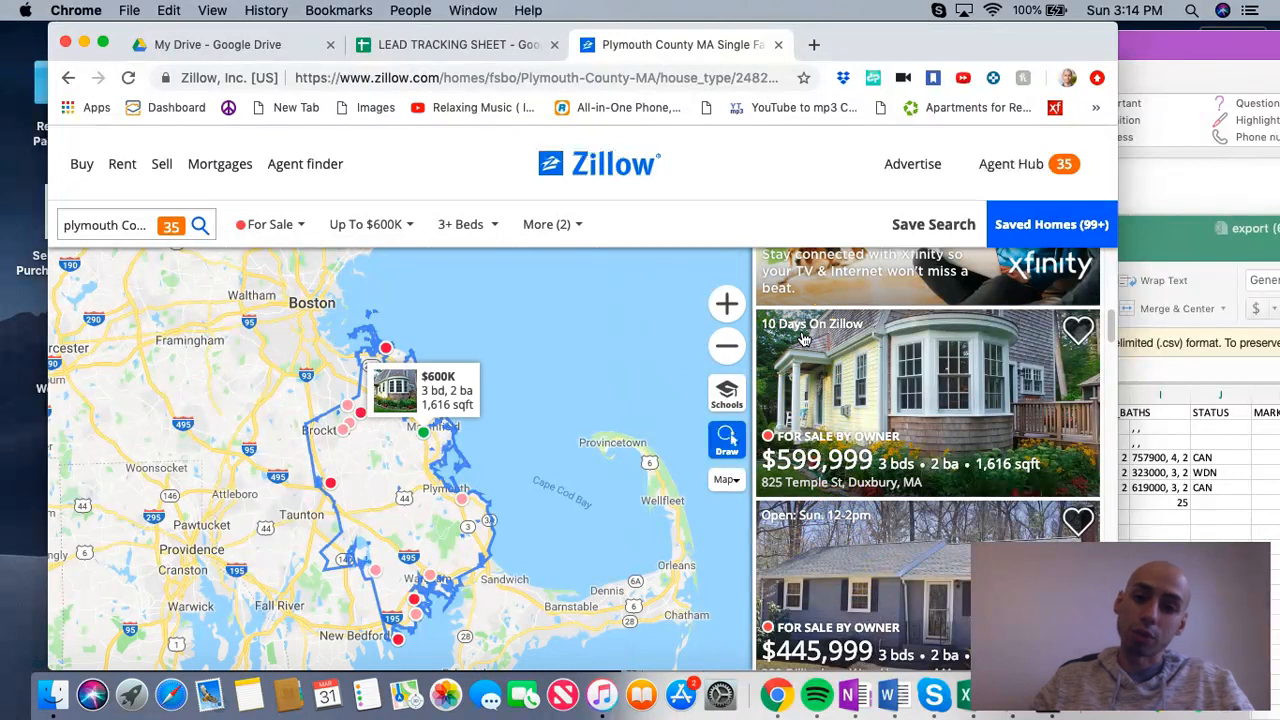
{"action": "scroll", "coordinate": [908, 420], "scroll_direction": "down", "scroll_amount": 10}
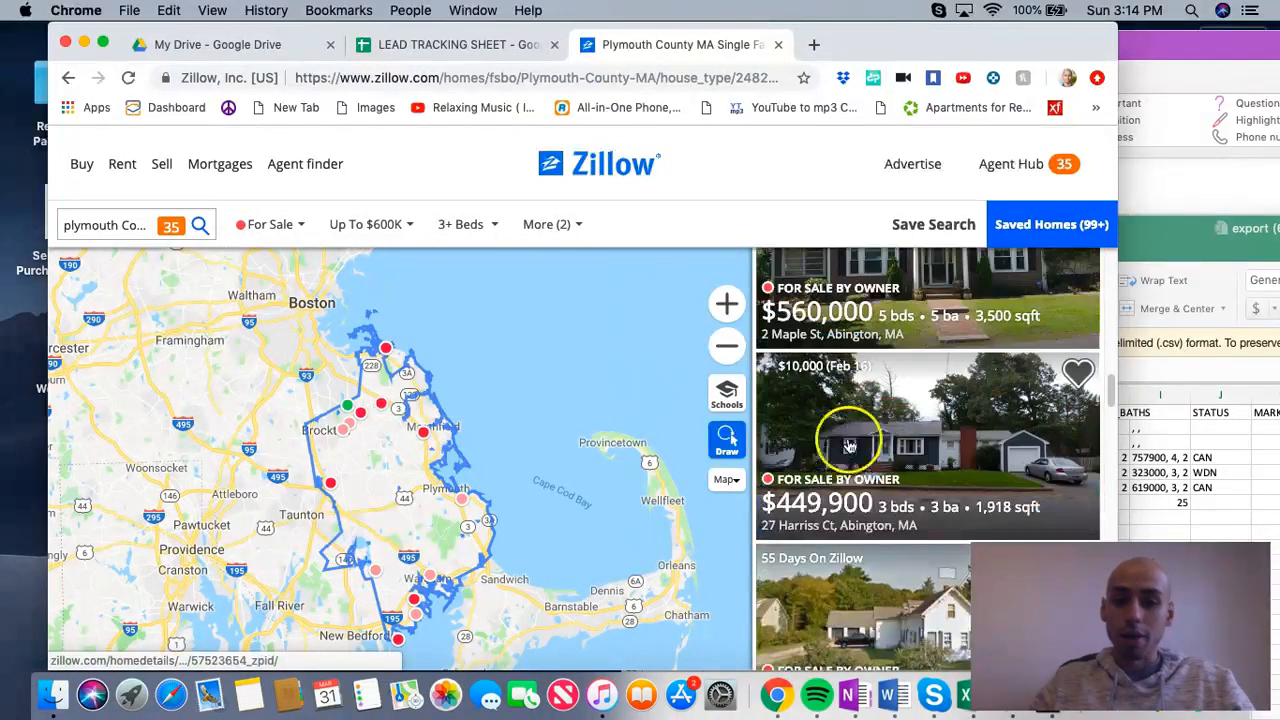
{"action": "scroll", "coordinate": [818, 400], "scroll_direction": "down", "scroll_amount": 2}
{"action": "scroll", "coordinate": [815, 437], "scroll_direction": "up", "scroll_amount": 10}
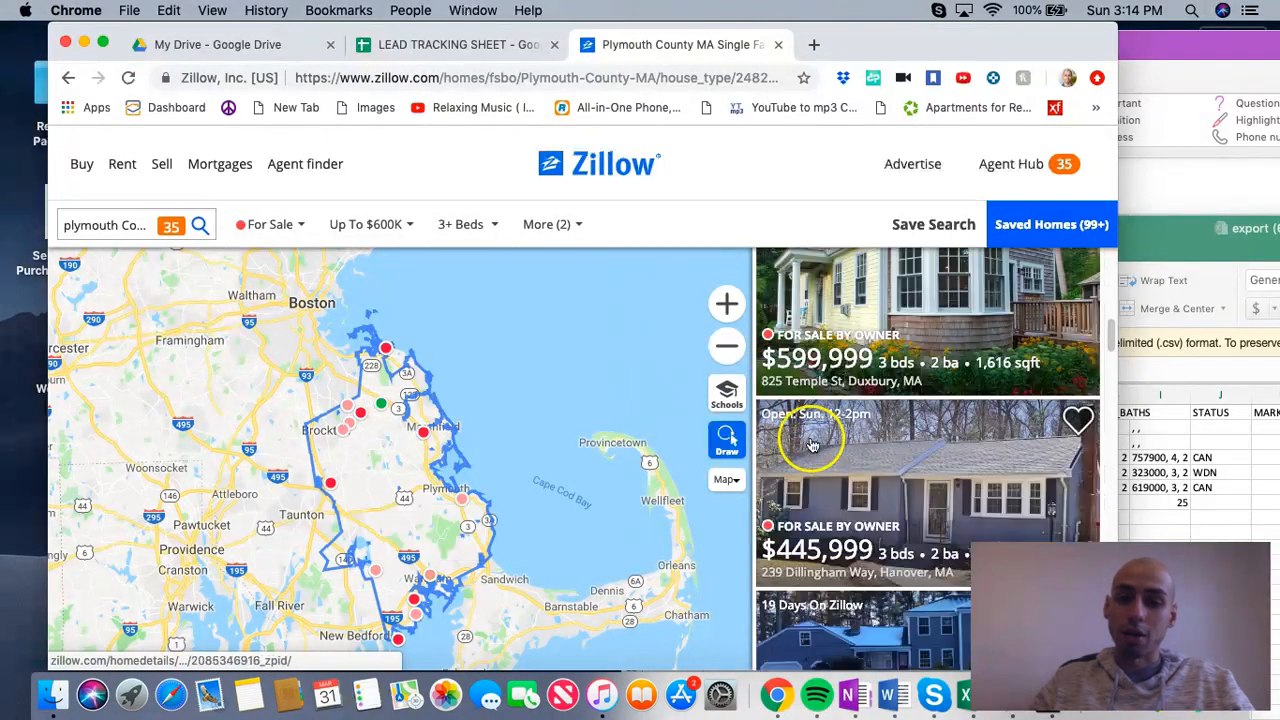
Step: Change the search location to worcester County MA and run the search
{"action": "left_click_drag", "start_coordinate": [118, 226], "coordinate": [24, 226]}
{"action": "type", "text": "worcester County MA"}
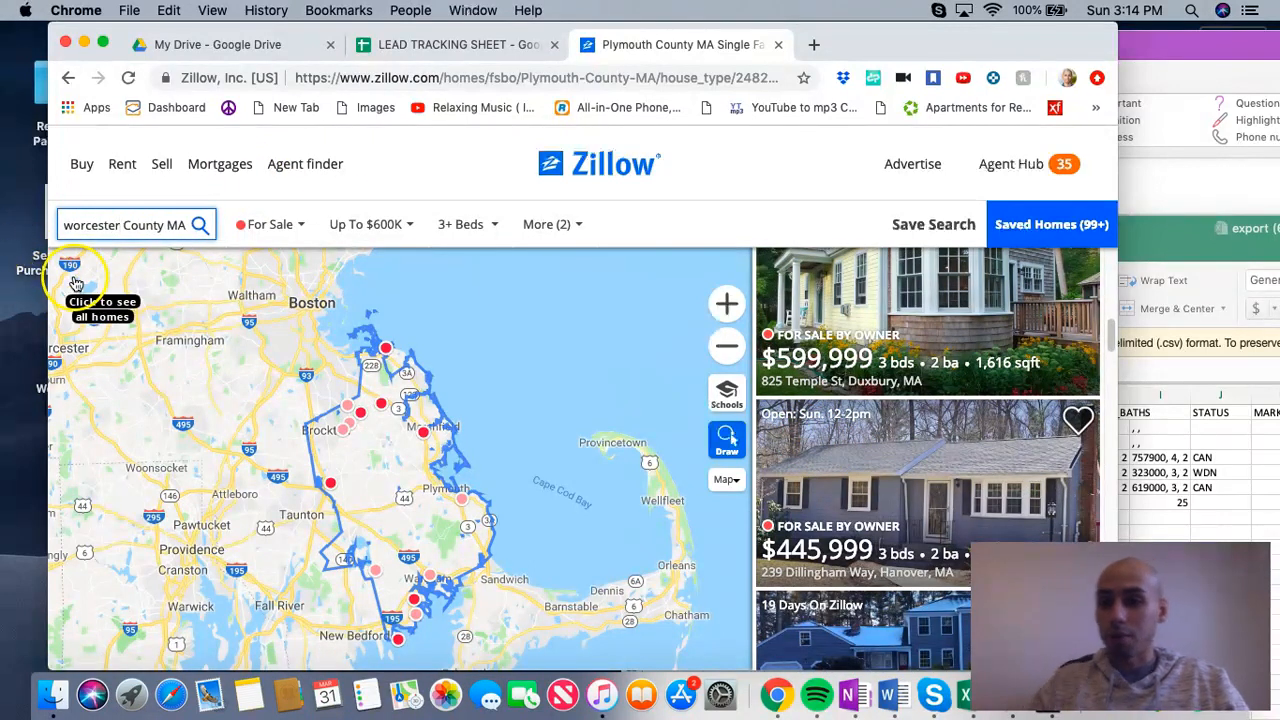
{"action": "key", "text": "Return"}
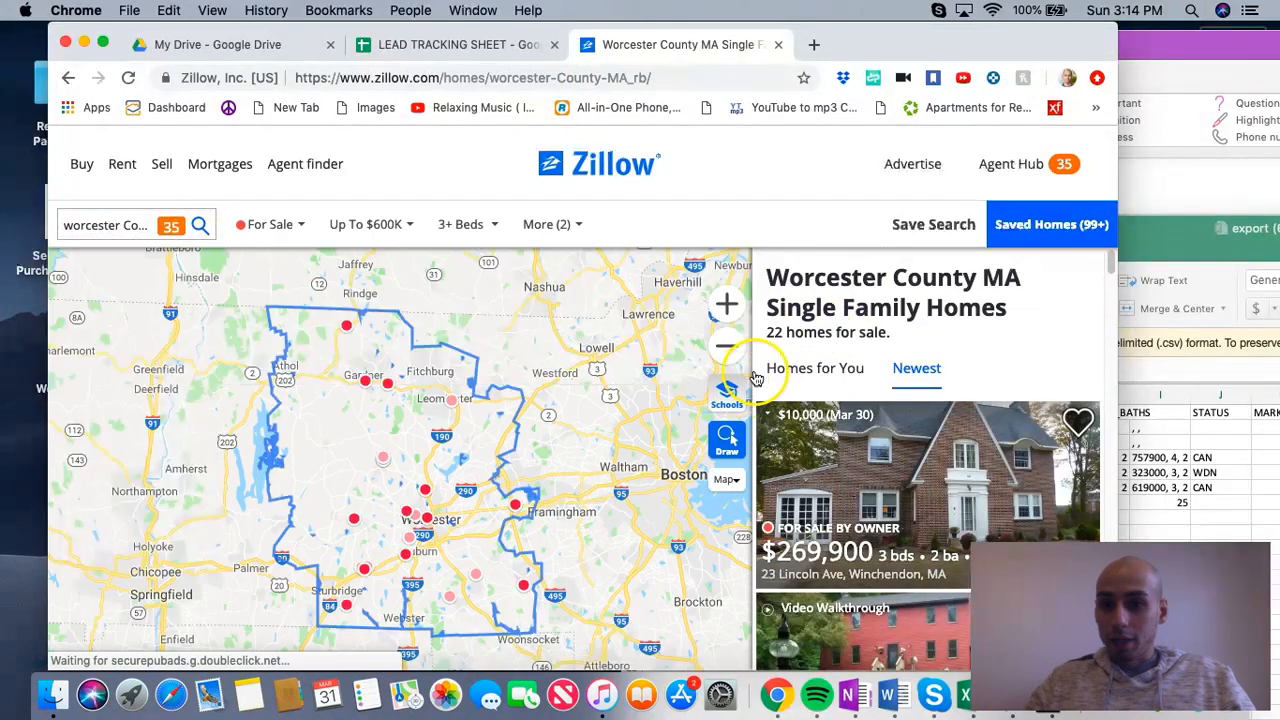
Step: Look through the newest Worcester County owner listings and check the number of homes for sale
{"action": "left_click_drag", "start_coordinate": [766, 333], "coordinate": [895, 341]}
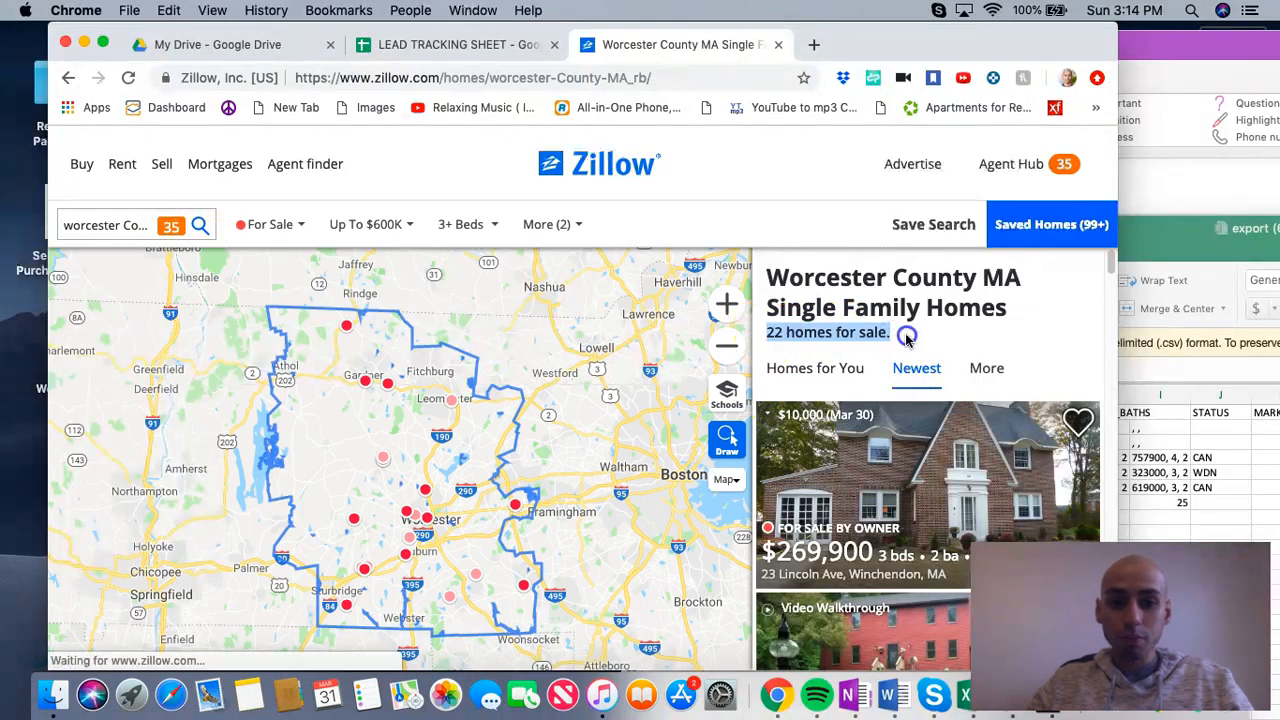
{"action": "left_click", "coordinate": [916, 370]}
{"action": "scroll", "coordinate": [910, 380], "scroll_direction": "down", "scroll_amount": 5}
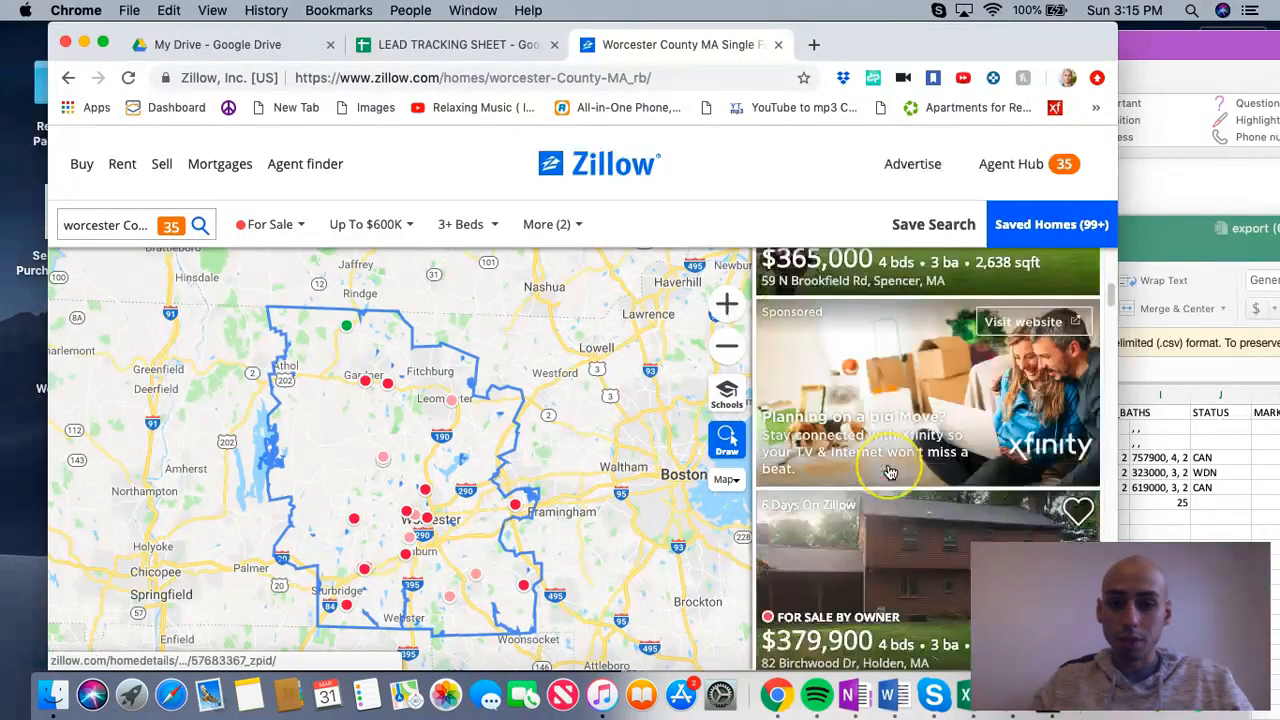
{"action": "scroll", "coordinate": [845, 440], "scroll_direction": "down", "scroll_amount": 1}
{"action": "scroll", "coordinate": [838, 445], "scroll_direction": "down", "scroll_amount": 7}
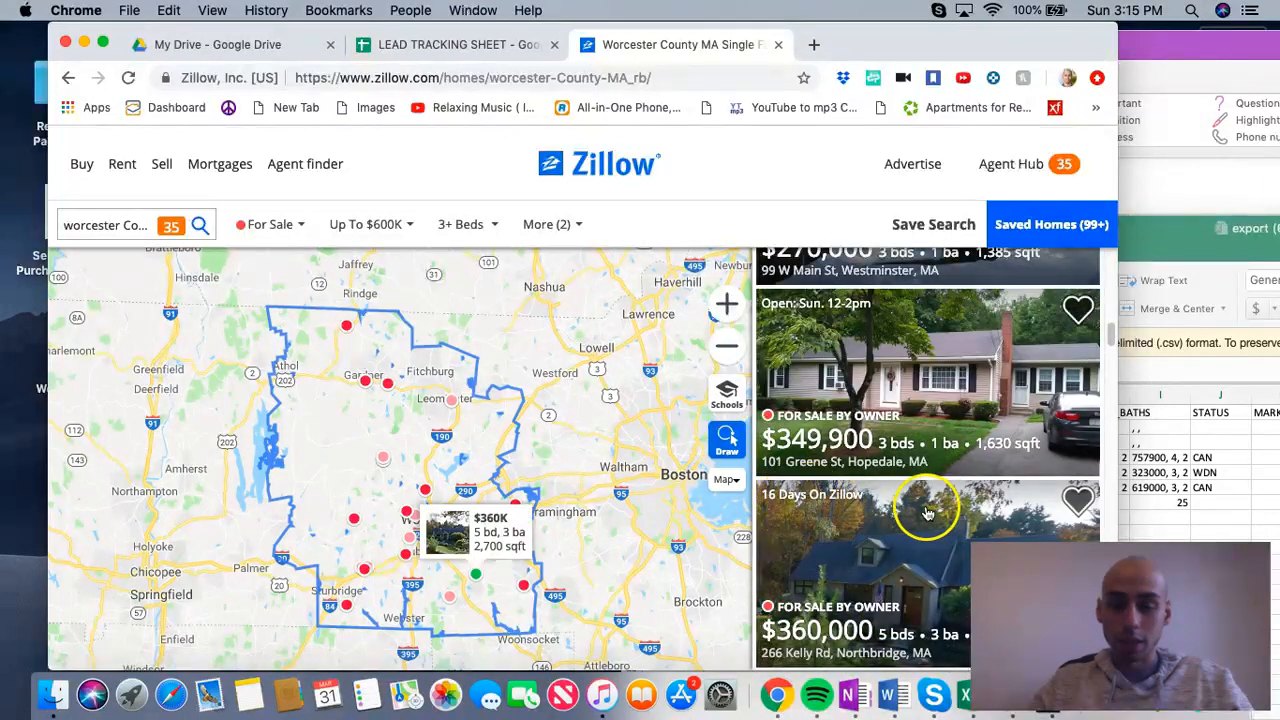
{"action": "scroll", "coordinate": [905, 510], "scroll_direction": "up", "scroll_amount": 2}
{"action": "scroll", "coordinate": [883, 397], "scroll_direction": "up", "scroll_amount": 2}
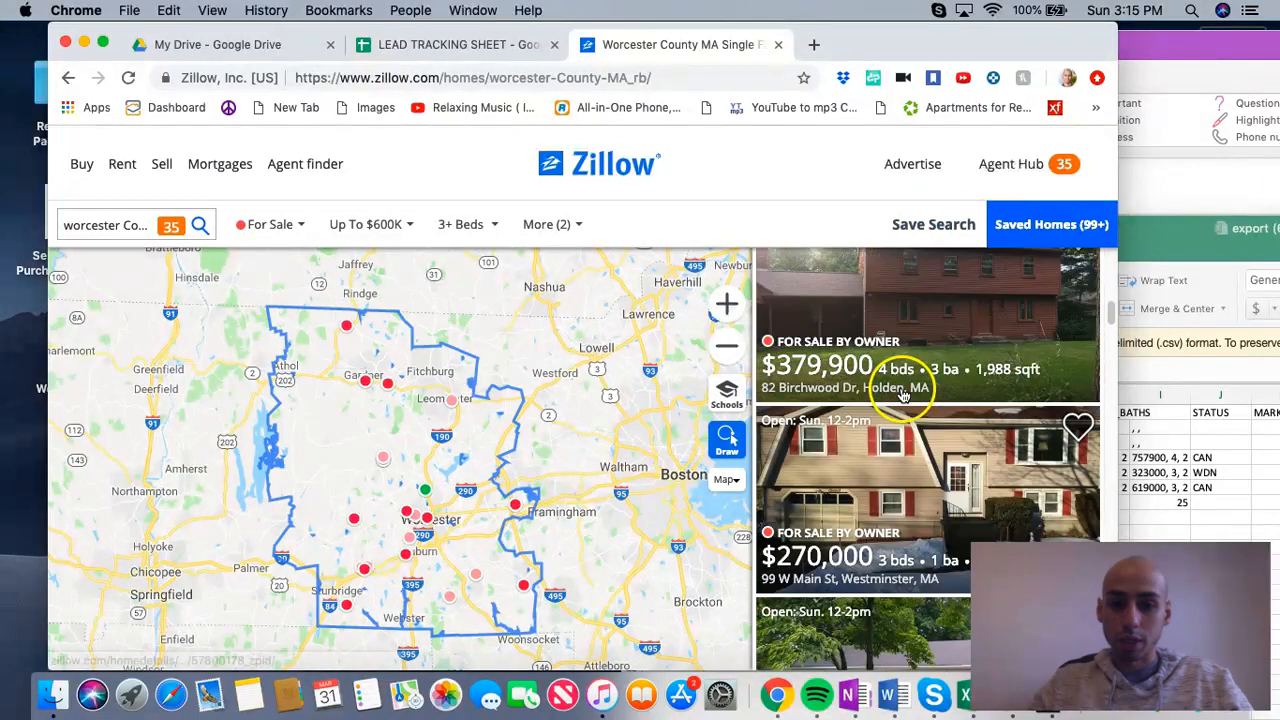
Step: Check how many days the $270,000 Westminster listing has been on Zillow, and close its details
{"action": "left_click", "coordinate": [849, 456]}
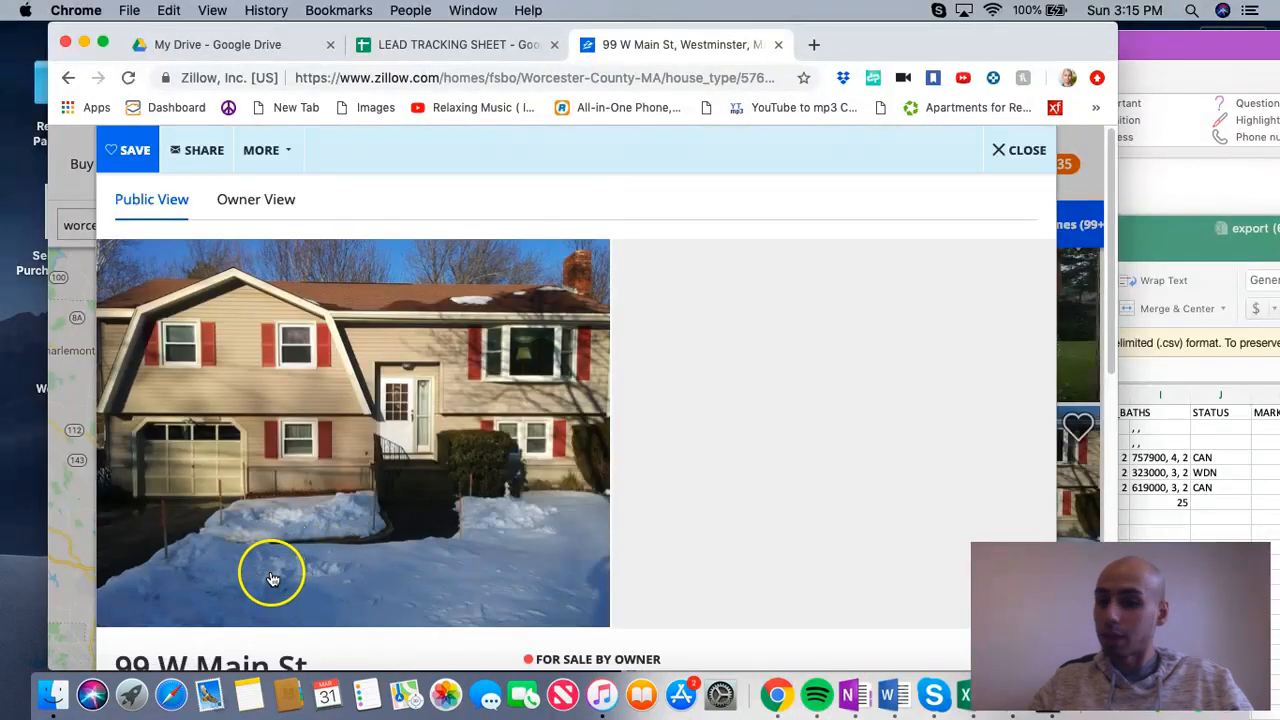
{"action": "scroll", "coordinate": [250, 565], "scroll_direction": "down", "scroll_amount": 10}
{"action": "scroll", "coordinate": [270, 578], "scroll_direction": "down", "scroll_amount": 1}
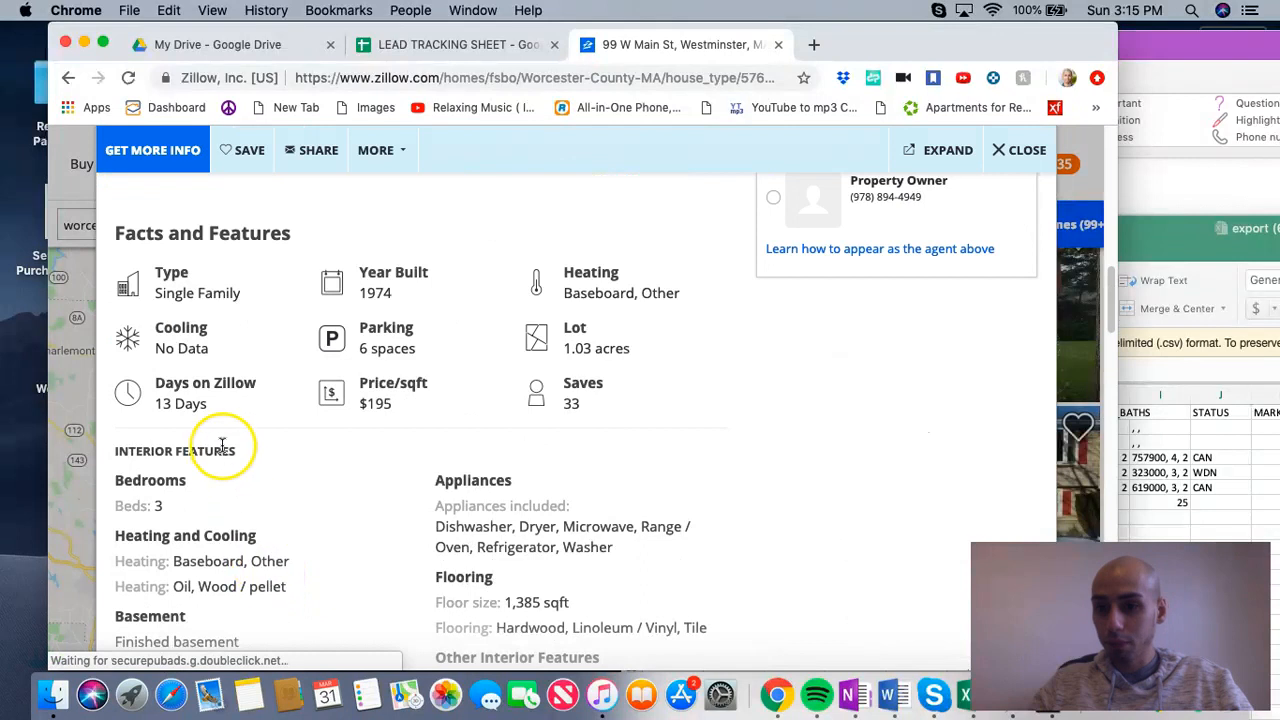
{"action": "left_click_drag", "start_coordinate": [155, 381], "coordinate": [208, 405]}
{"action": "left_click", "coordinate": [1025, 150]}
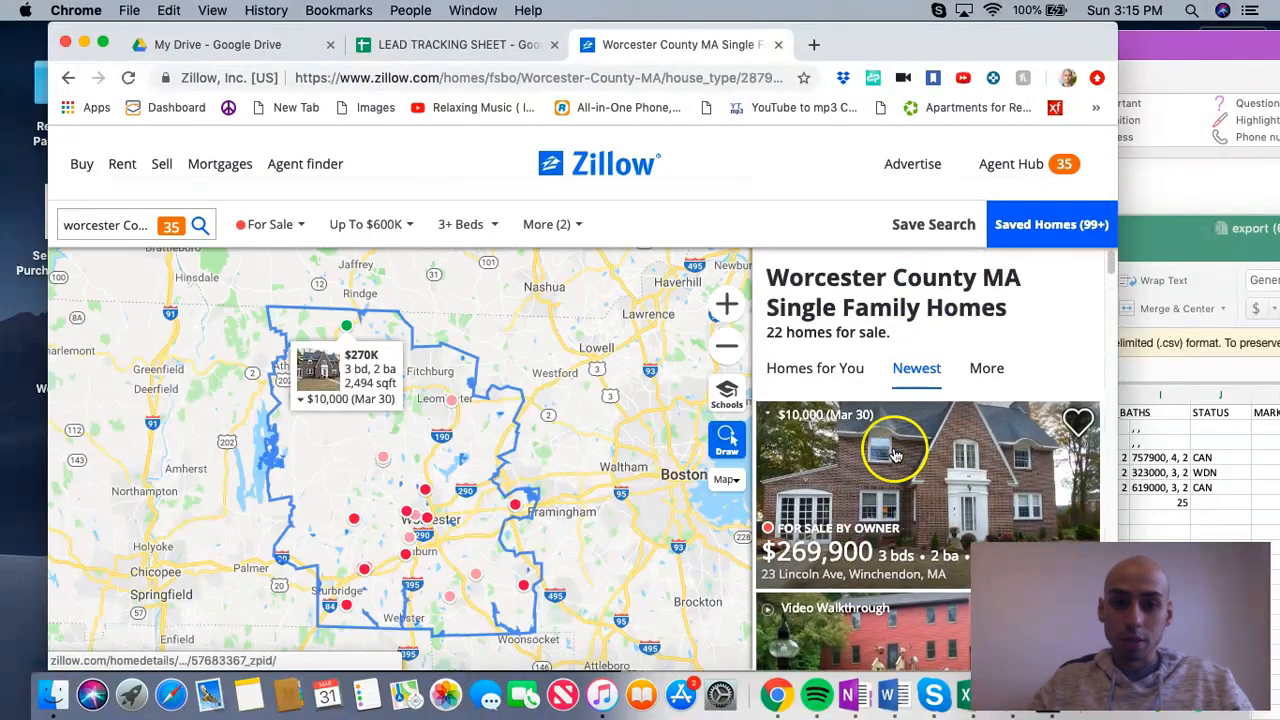
Step: Open the $269,900 Winchendon listing and copy the property owner's phone number
{"action": "left_click", "coordinate": [875, 460]}
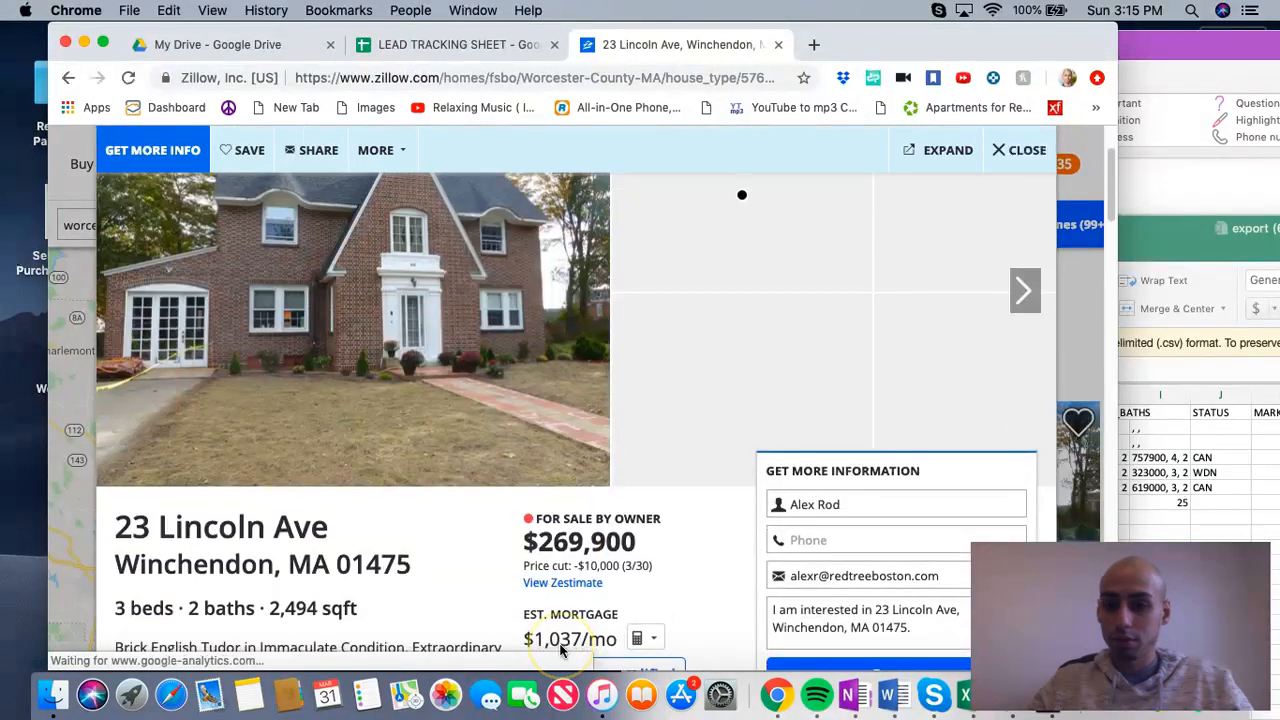
{"action": "scroll", "coordinate": [563, 649], "scroll_direction": "down", "scroll_amount": 10}
{"action": "scroll", "coordinate": [400, 440], "scroll_direction": "up", "scroll_amount": 10}
{"action": "scroll", "coordinate": [594, 514], "scroll_direction": "down", "scroll_amount": 10}
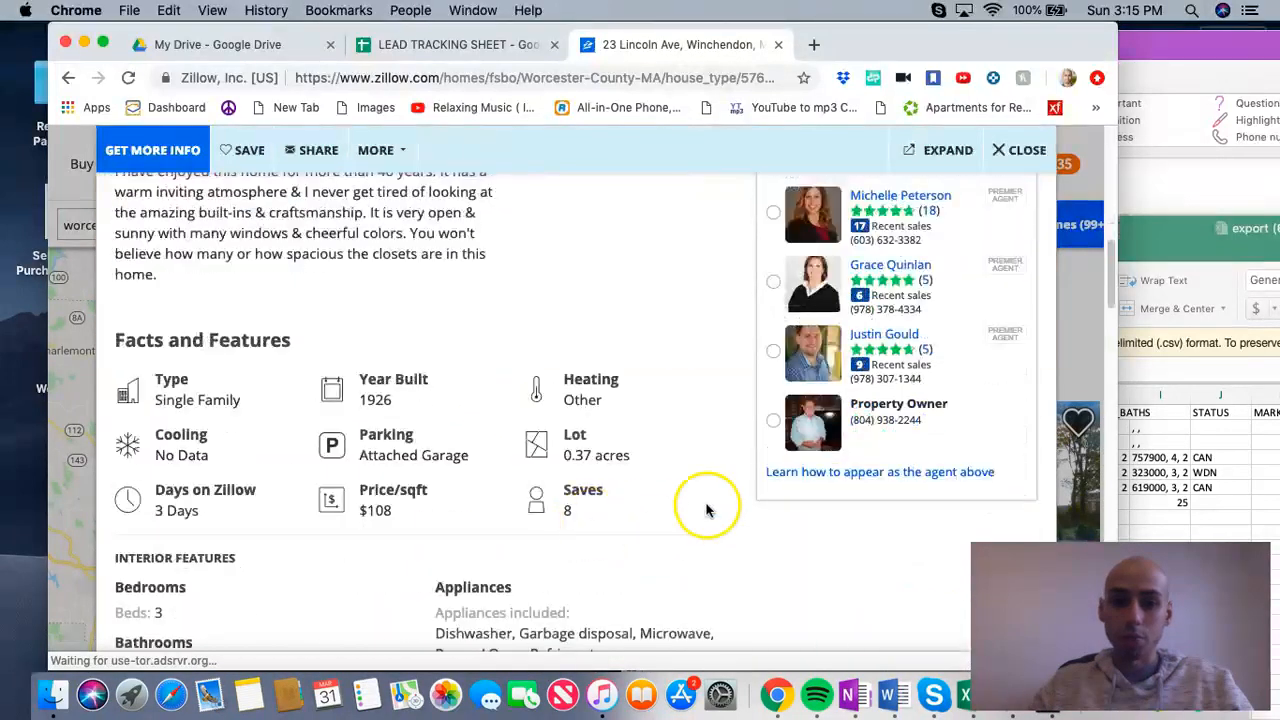
{"action": "left_click_drag", "start_coordinate": [924, 420], "coordinate": [850, 422]}
{"action": "right_click", "coordinate": [866, 420]}
{"action": "left_click", "coordinate": [885, 451]}
Step: In the LEAD TRACKING SHEET, fill row 2011 with county worcester, source zillow, date 3/31/19 and category Sale
{"action": "left_click", "coordinate": [450, 44]}
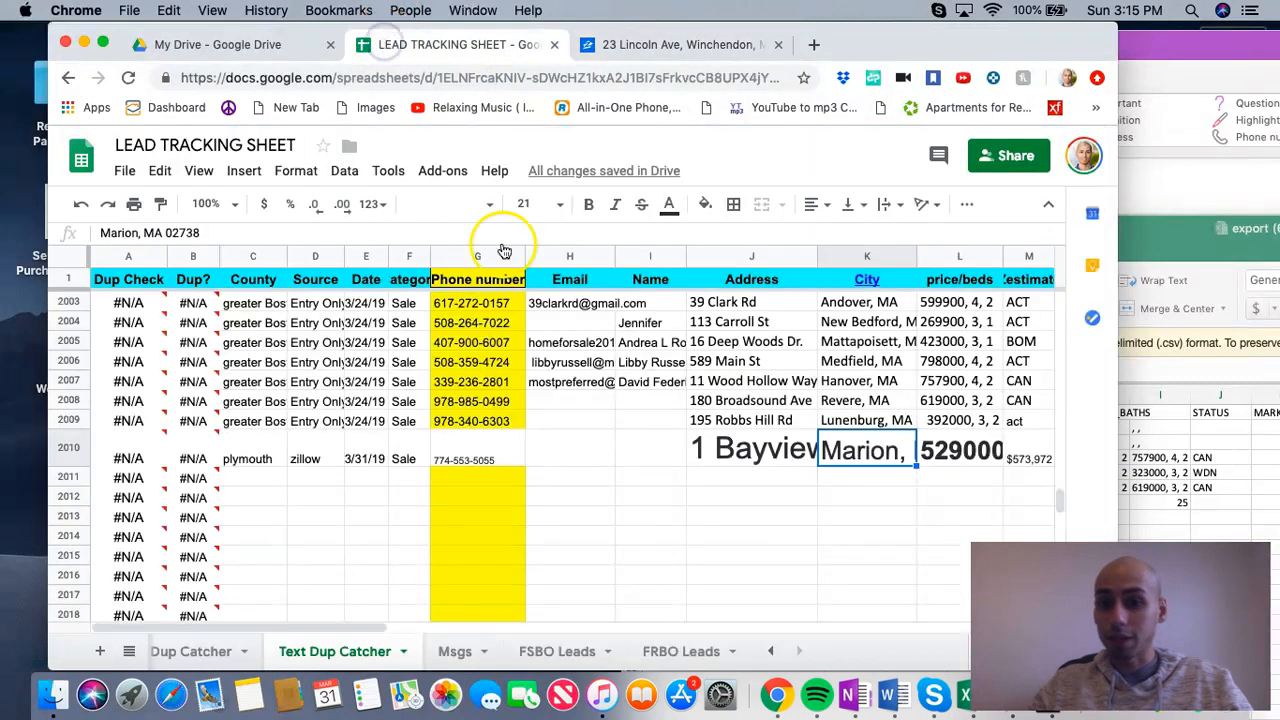
{"action": "left_click", "coordinate": [479, 481]}
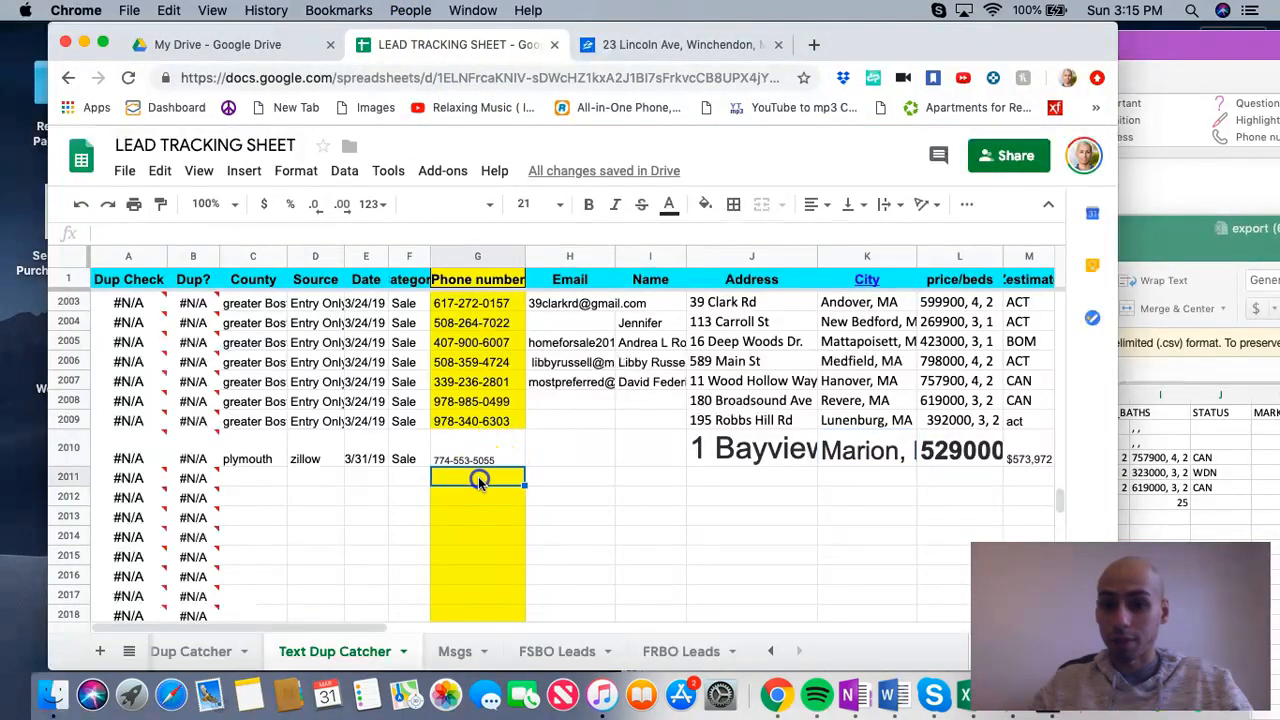
{"action": "left_click", "coordinate": [240, 481]}
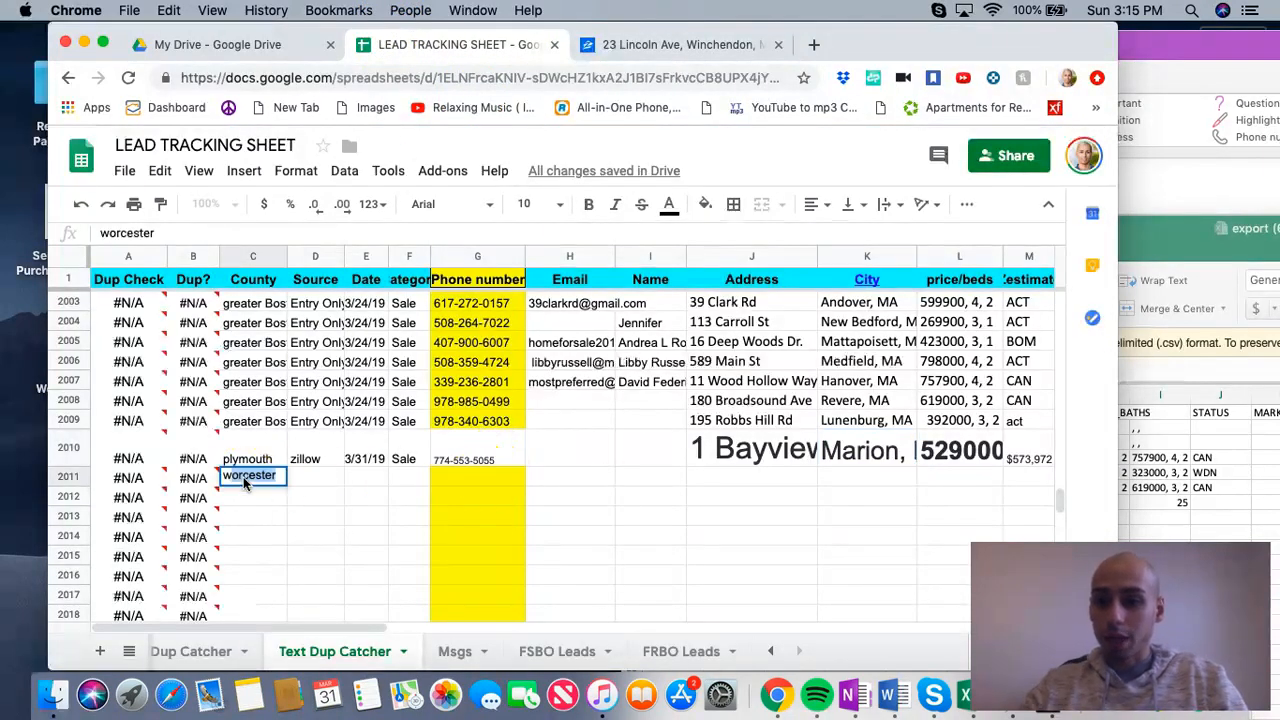
{"action": "key", "text": "Tab"}
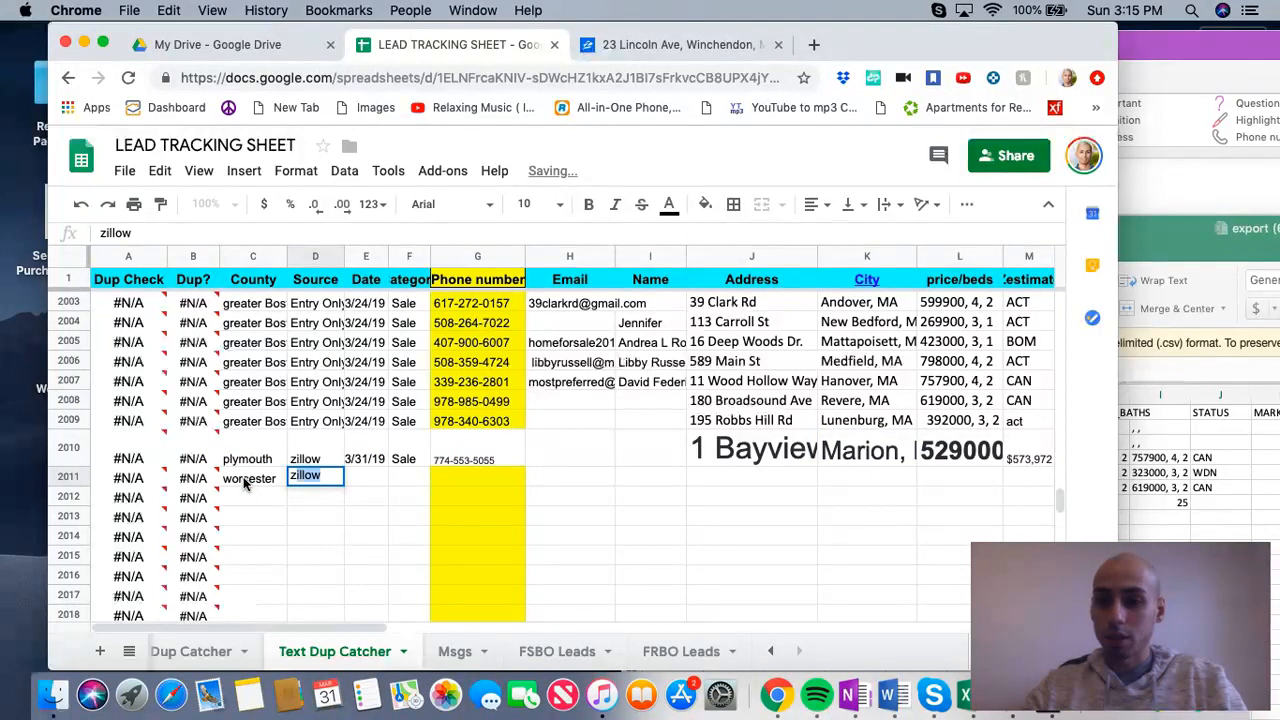
{"action": "type", "text": "zillow"}
{"action": "key", "text": "Tab"}
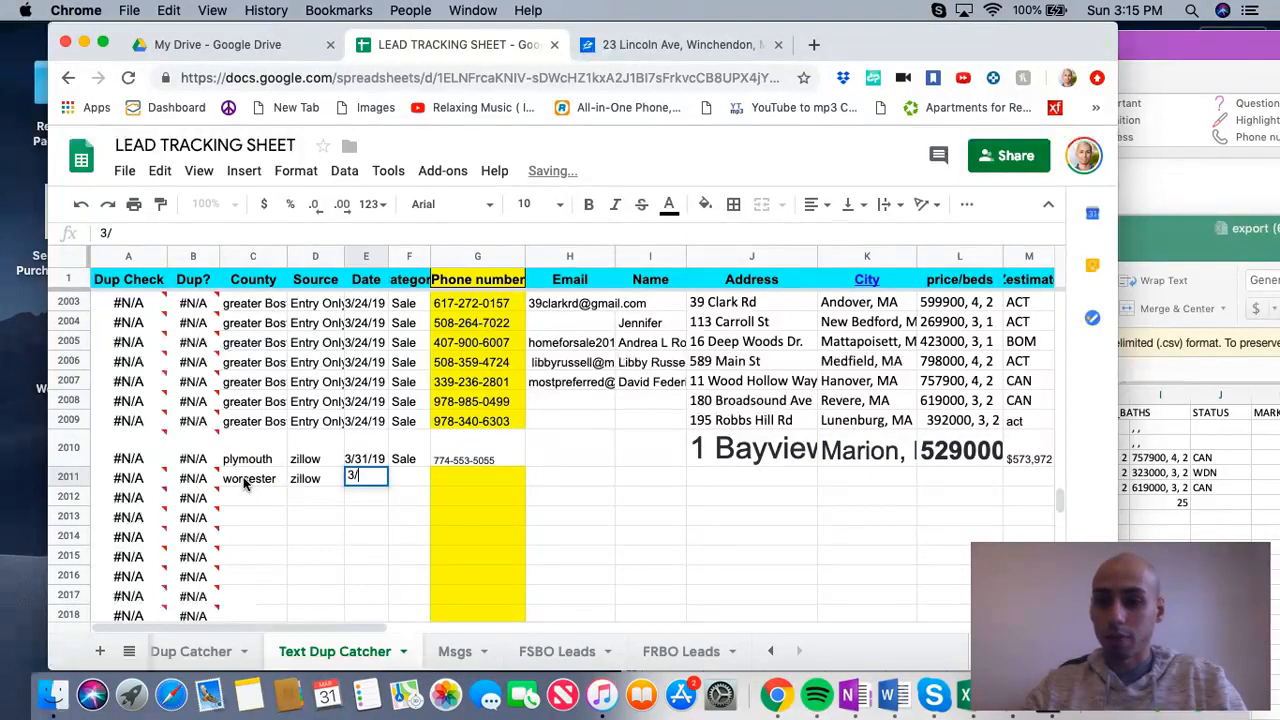
{"action": "key", "text": "Tab"}
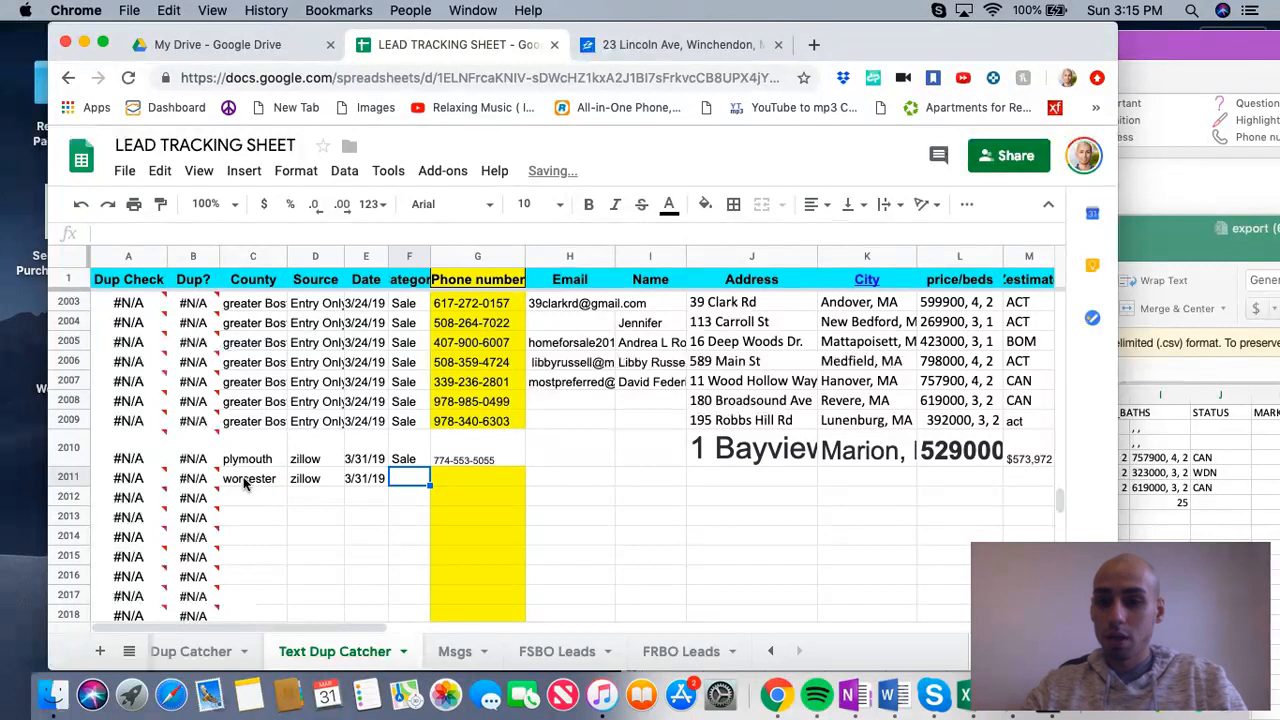
{"action": "type", "text": "Sale"}
{"action": "key", "text": "Tab"}
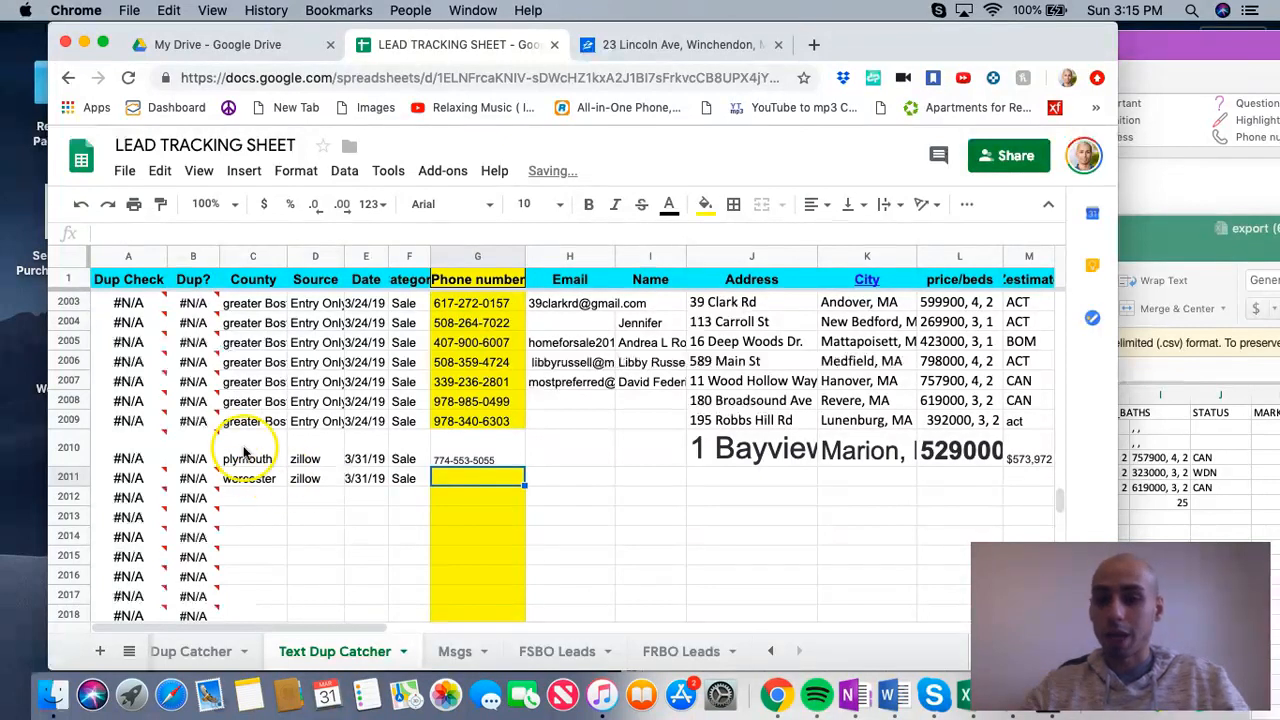
Step: Switch to Zillow, close the Winchendon listing and search for homes in plymouth County MA
{"action": "left_click", "coordinate": [651, 44]}
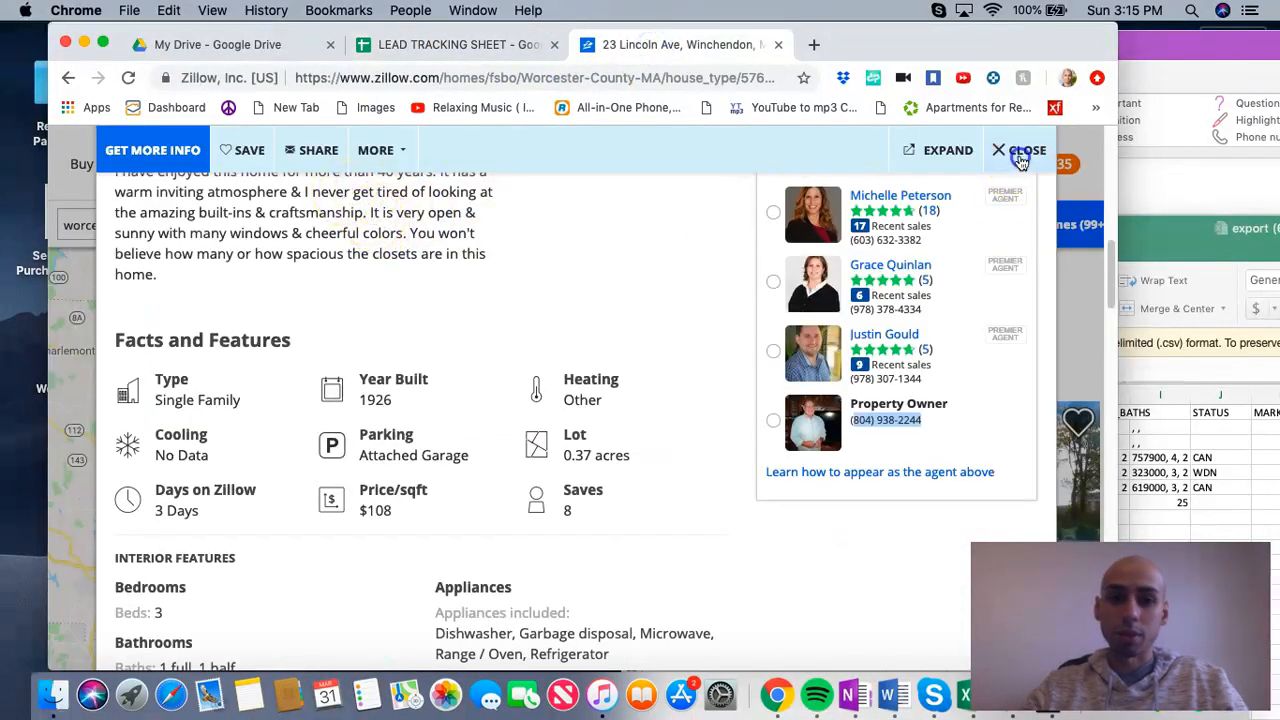
{"action": "left_click", "coordinate": [1020, 152]}
{"action": "left_click_drag", "start_coordinate": [122, 224], "coordinate": [50, 224]}
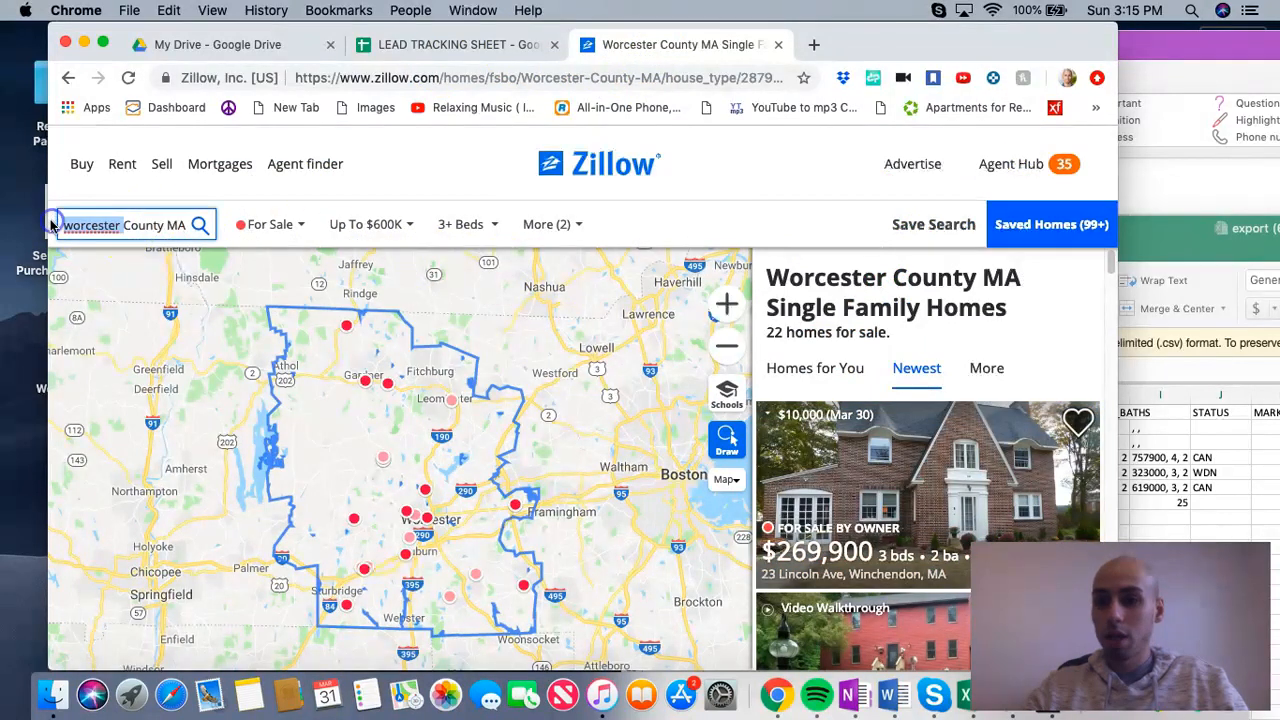
{"action": "type", "text": "plymouth"}
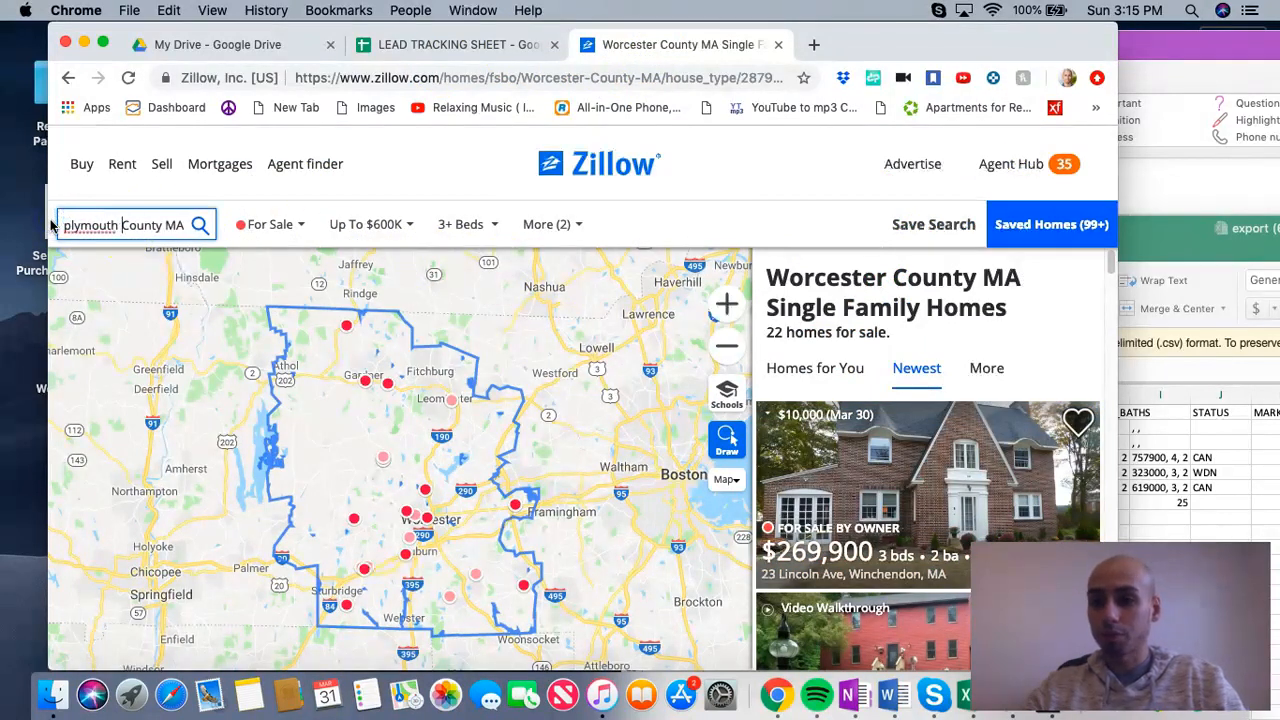
{"action": "left_click", "coordinate": [135, 236]}
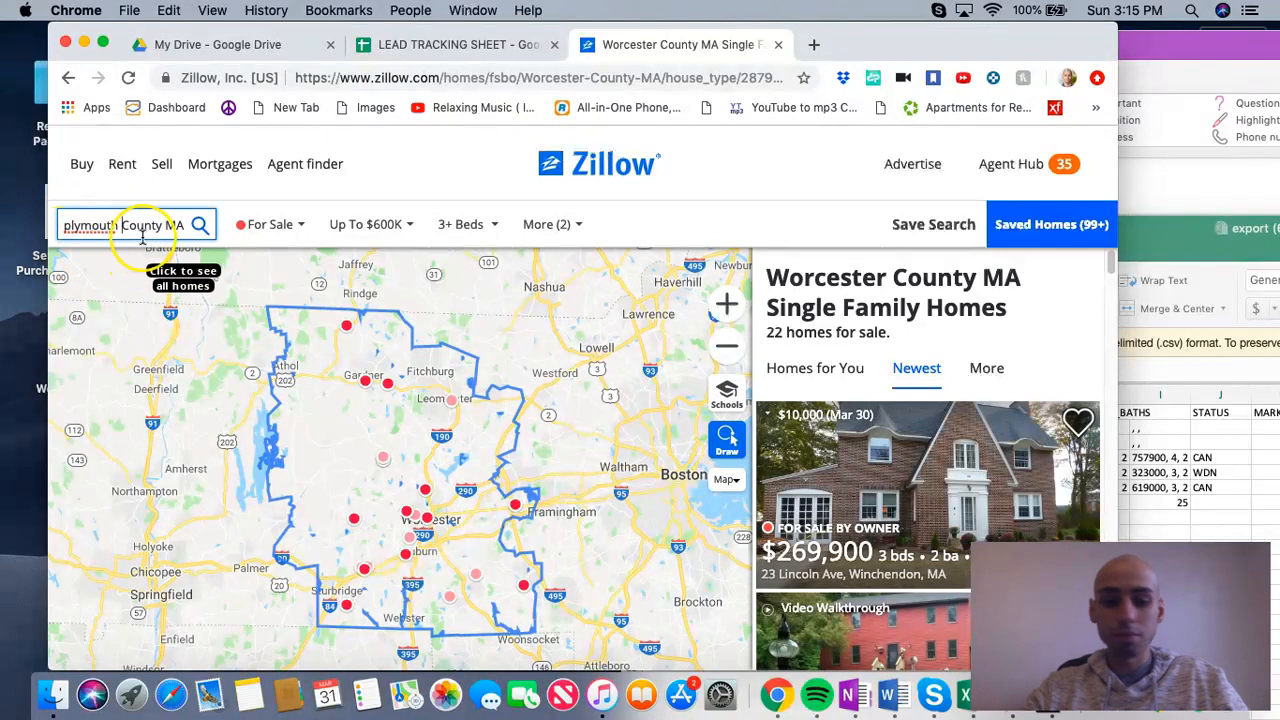
{"action": "key", "text": "Return"}
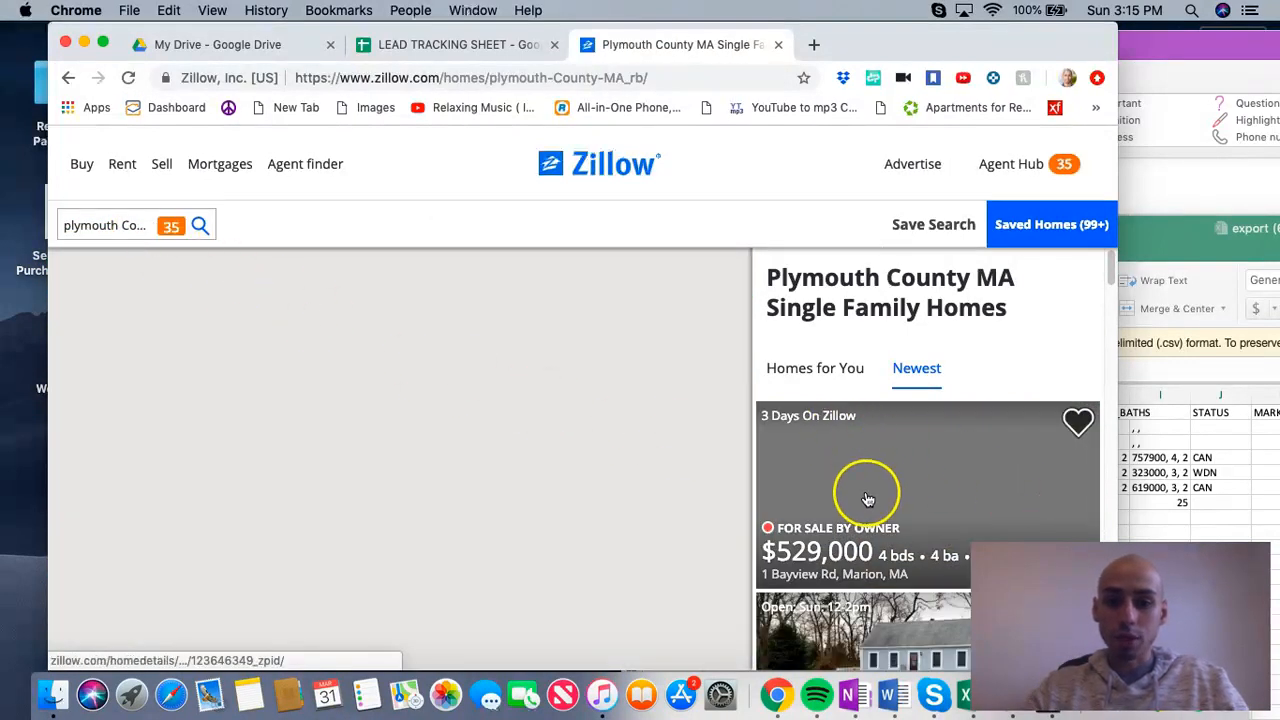
Step: Open the $399,000 Plymouth owner listing, check its days on Zillow, and copy the property owner's phone number
{"action": "scroll", "coordinate": [866, 491], "scroll_direction": "down", "scroll_amount": 3}
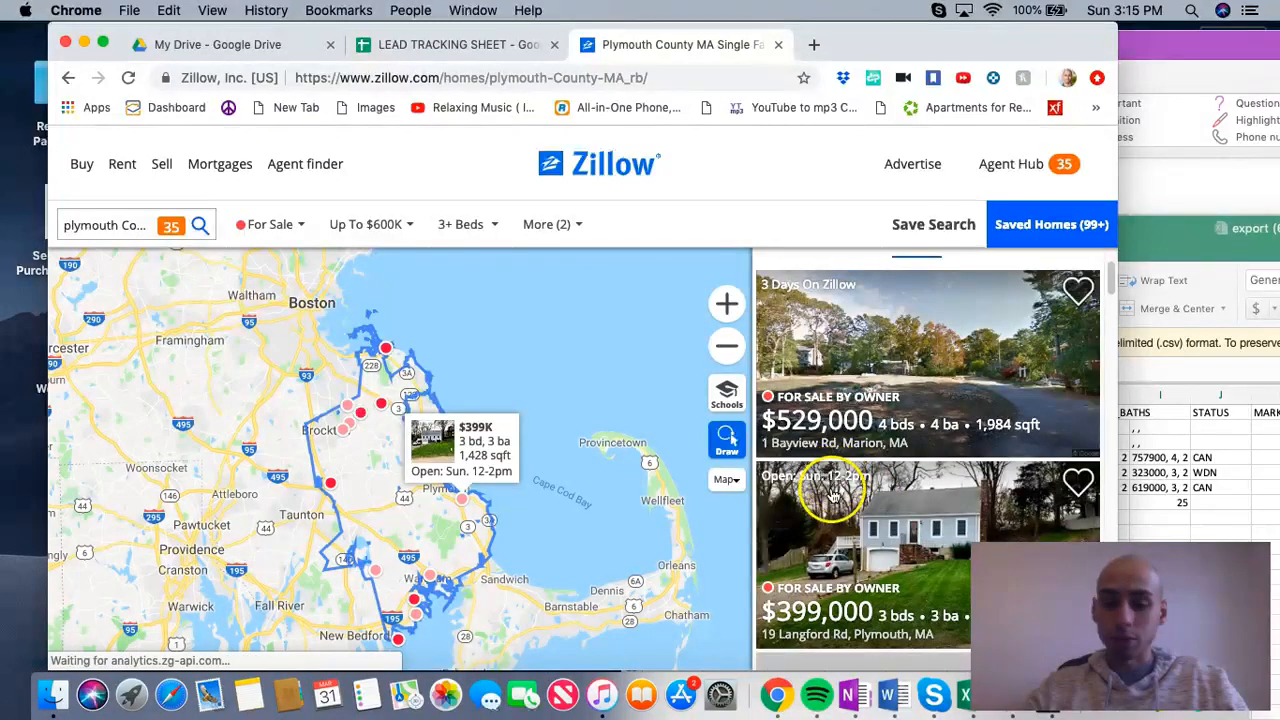
{"action": "scroll", "coordinate": [842, 490], "scroll_direction": "down", "scroll_amount": 1}
{"action": "left_click", "coordinate": [842, 490]}
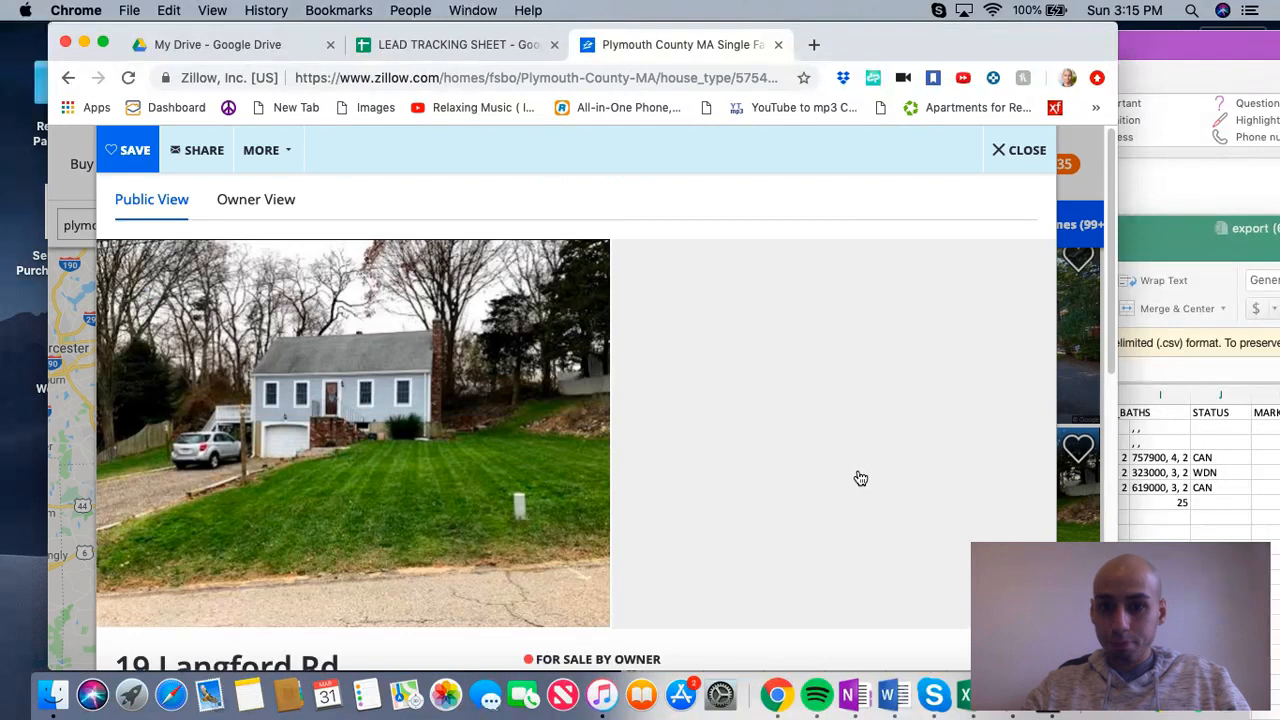
{"action": "scroll", "coordinate": [400, 625], "scroll_direction": "down", "scroll_amount": 10}
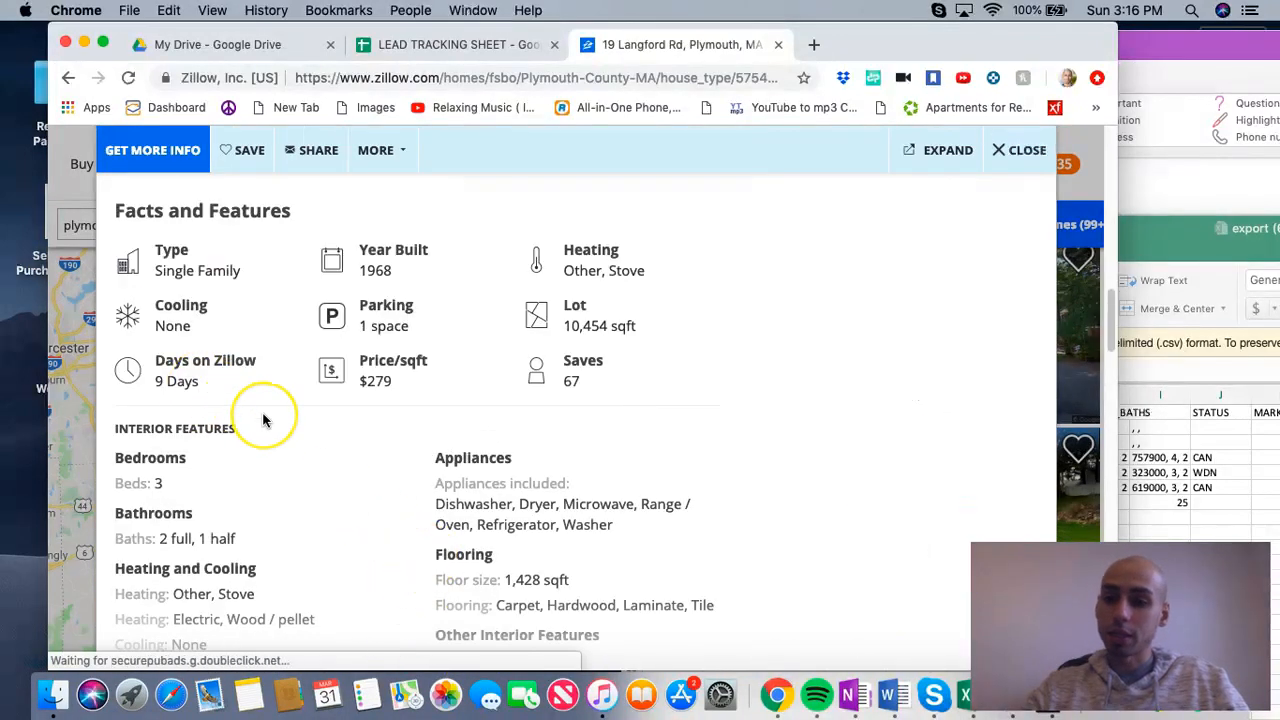
{"action": "scroll", "coordinate": [265, 420], "scroll_direction": "up", "scroll_amount": 3}
{"action": "scroll", "coordinate": [265, 420], "scroll_direction": "up", "scroll_amount": 3}
{"action": "left_click_drag", "start_coordinate": [924, 490], "coordinate": [854, 494]}
{"action": "right_click", "coordinate": [897, 508]}
{"action": "left_click", "coordinate": [912, 524]}
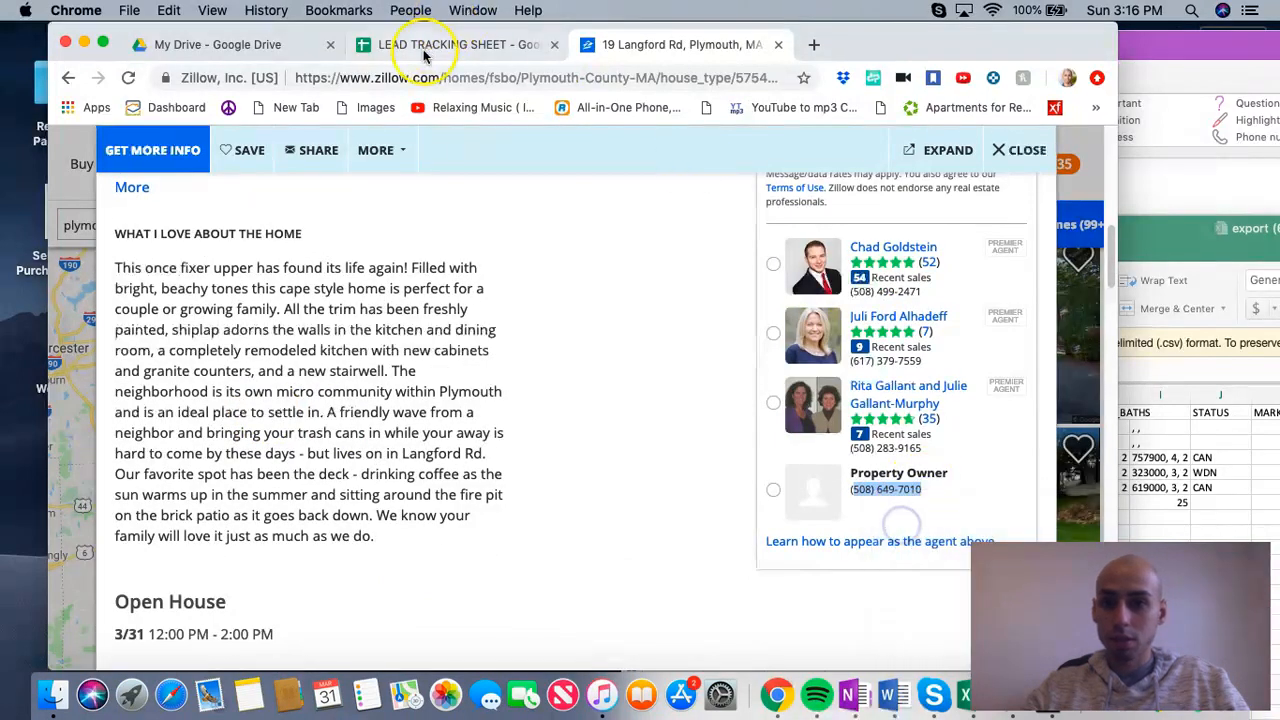
Step: In the LEAD TRACKING SHEET, paste the owner's phone number into row 2011 and set the county to Plymouth
{"action": "left_click", "coordinate": [423, 44]}
{"action": "right_click", "coordinate": [455, 479]}
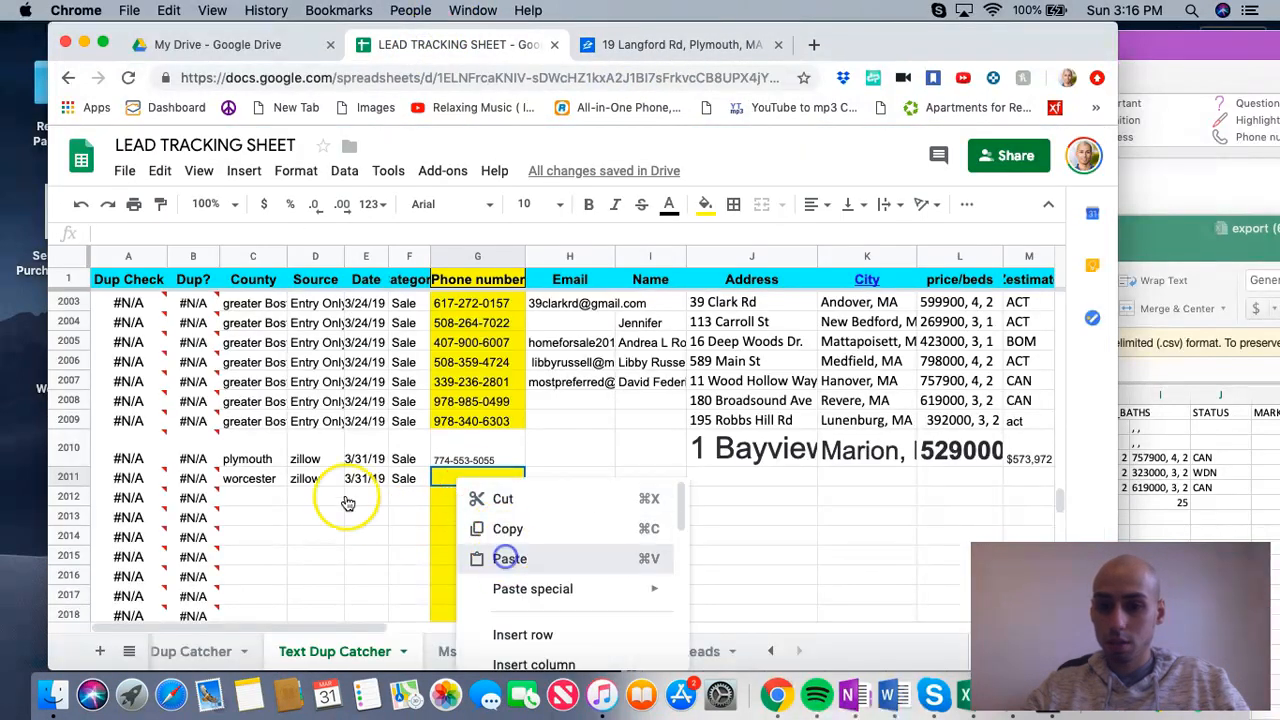
{"action": "left_click", "coordinate": [465, 558]}
{"action": "double_click", "coordinate": [255, 481]}
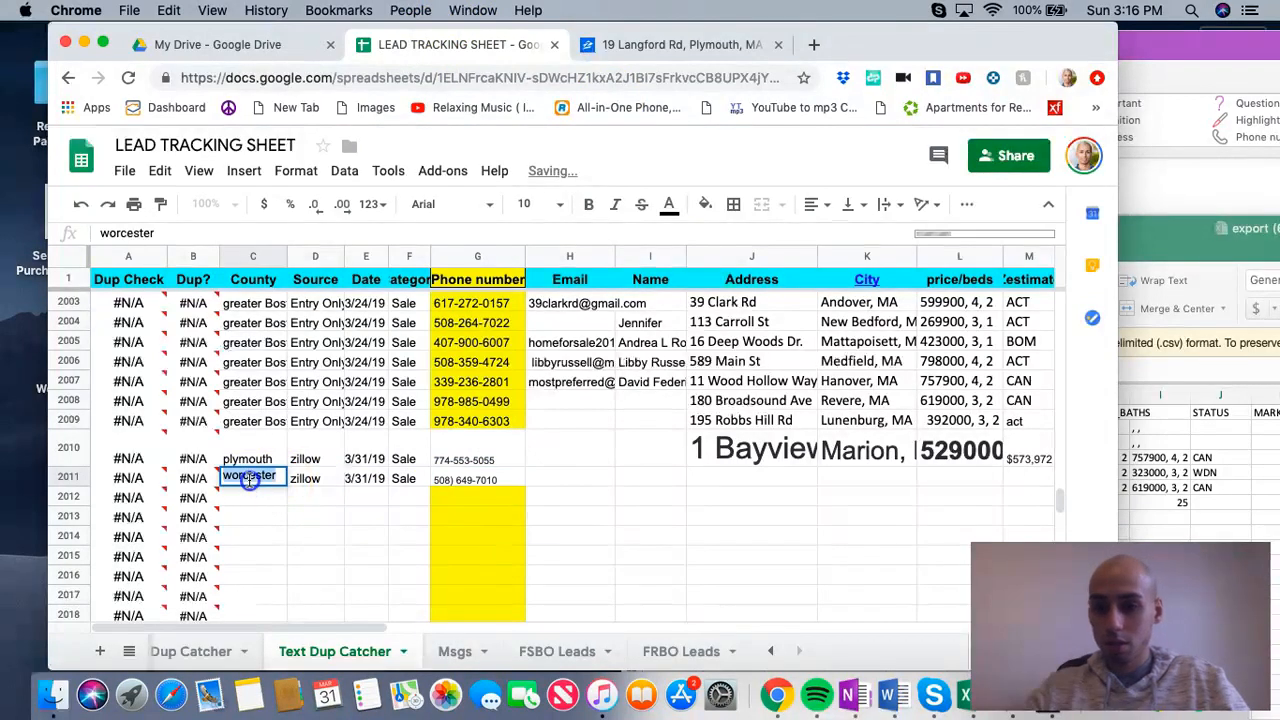
{"action": "double_click", "coordinate": [250, 479]}
{"action": "type", "text": "Plymouth"}
{"action": "key", "text": "Return"}
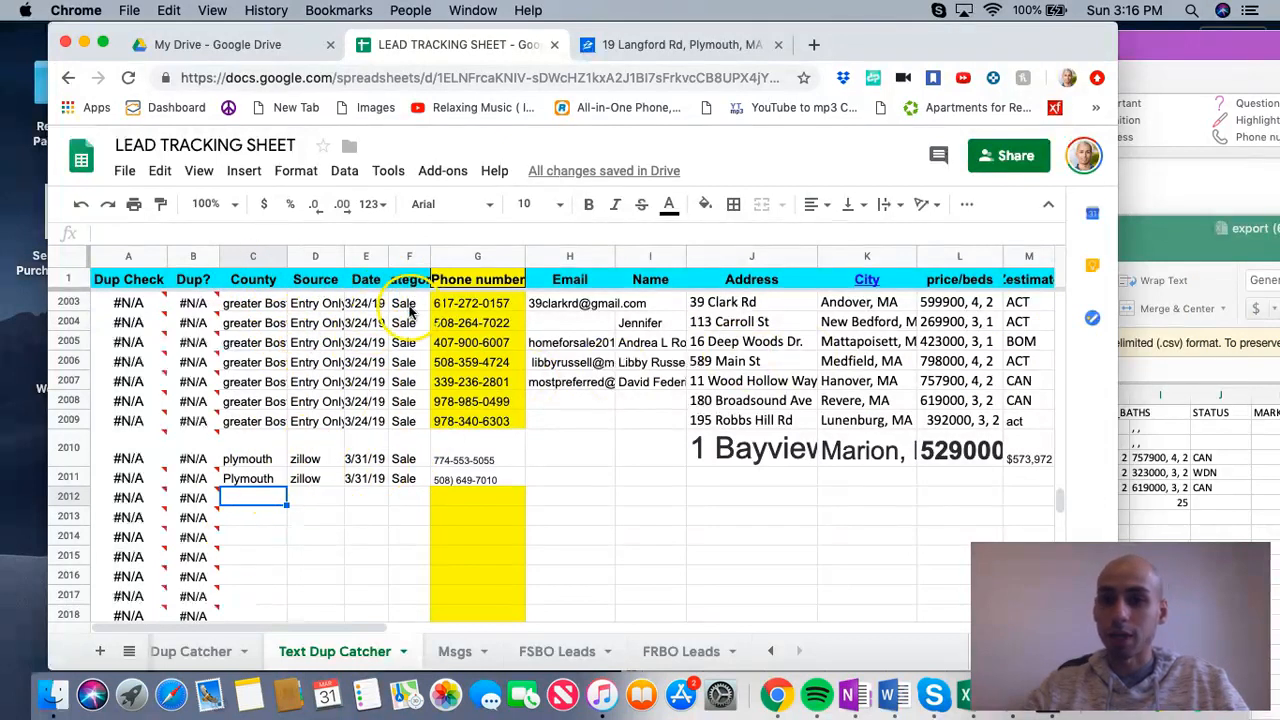
Step: Reformat row 2011's phone number with dashes to check it for a duplicate, and clear the number
{"action": "left_click", "coordinate": [468, 481]}
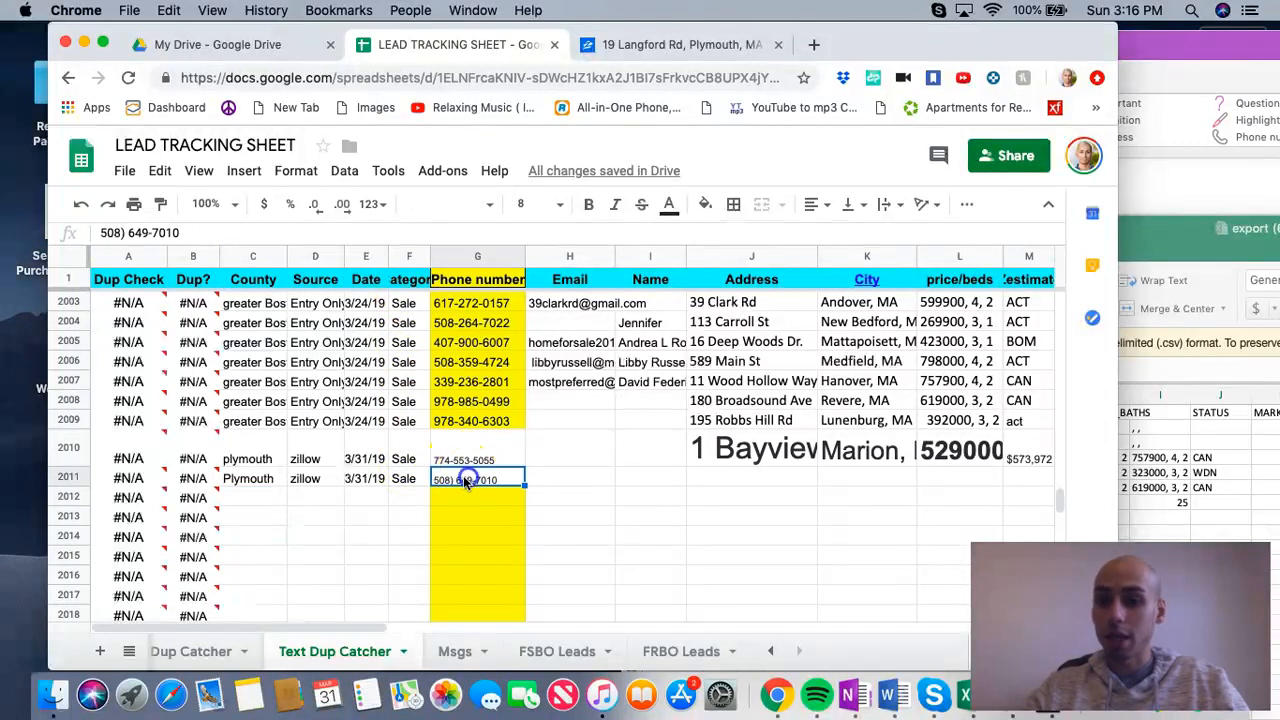
{"action": "type", "text": "-"}
{"action": "left_click", "coordinate": [572, 481]}
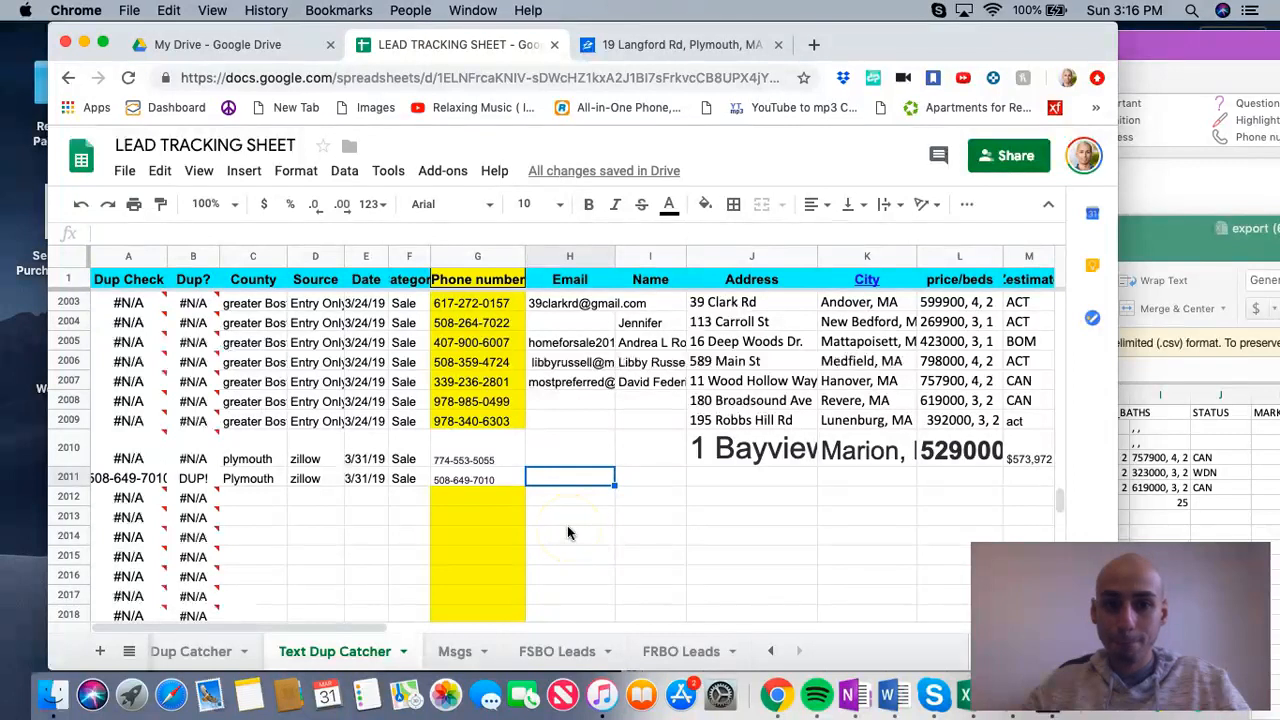
{"action": "left_click", "coordinate": [128, 479]}
{"action": "left_click", "coordinate": [193, 479]}
{"action": "left_click", "coordinate": [560, 480]}
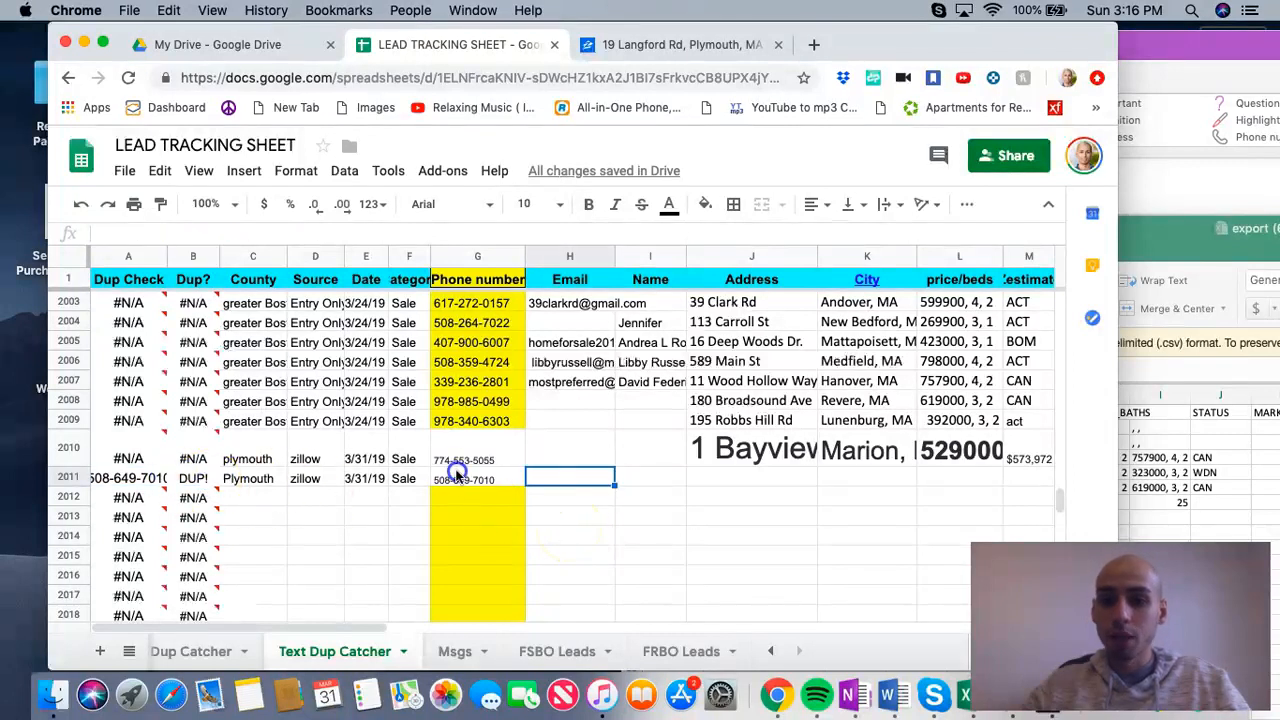
{"action": "left_click", "coordinate": [462, 481]}
{"action": "key", "text": "Delete"}
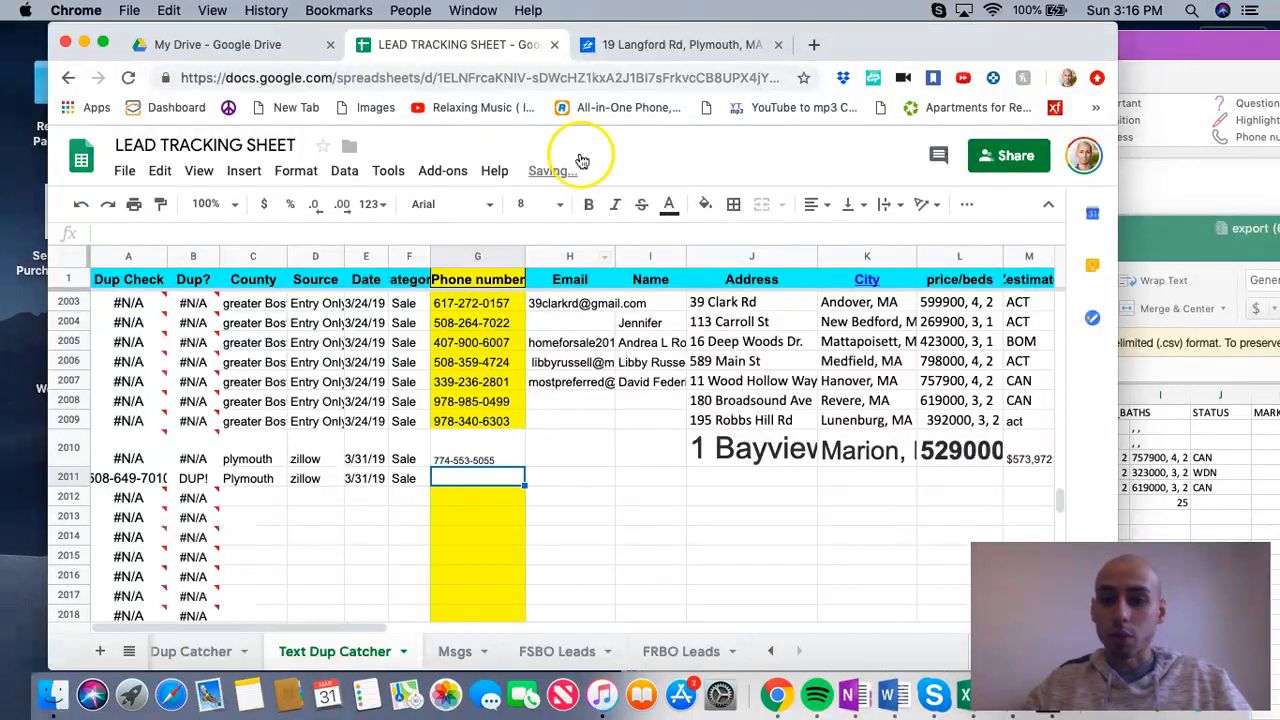
Step: On Zillow, review the $399,000 Plymouth listing and the $529,000 Marion listing, closing the details of each
{"action": "left_click", "coordinate": [662, 54]}
{"action": "scroll", "coordinate": [880, 240], "scroll_direction": "up", "scroll_amount": 10}
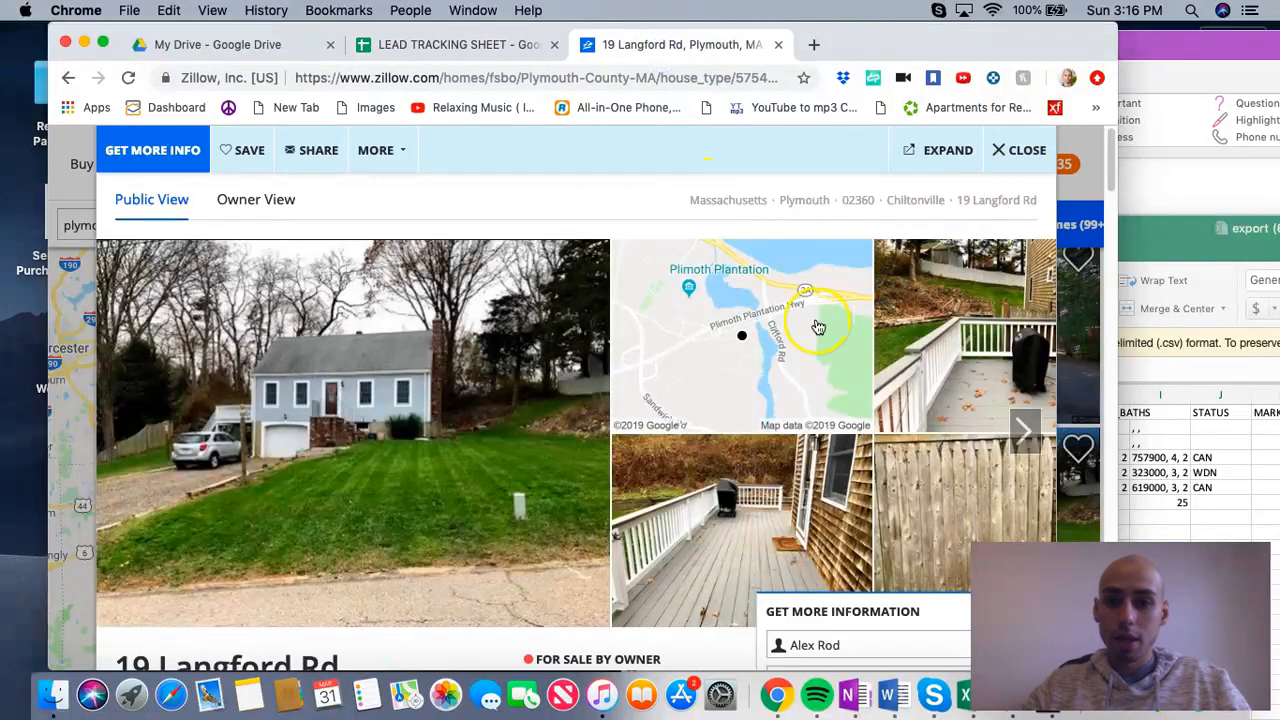
{"action": "scroll", "coordinate": [400, 457], "scroll_direction": "down", "scroll_amount": 15}
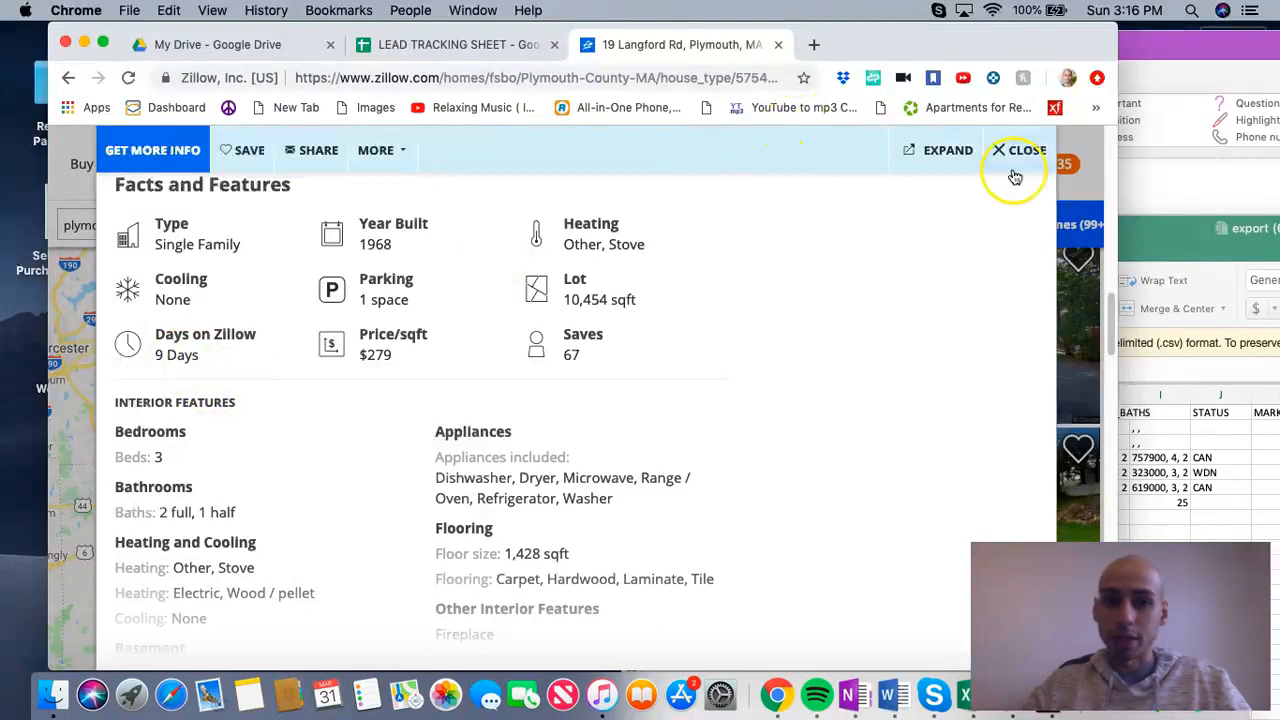
{"action": "left_click", "coordinate": [1029, 153]}
{"action": "scroll", "coordinate": [900, 330], "scroll_direction": "up", "scroll_amount": 2}
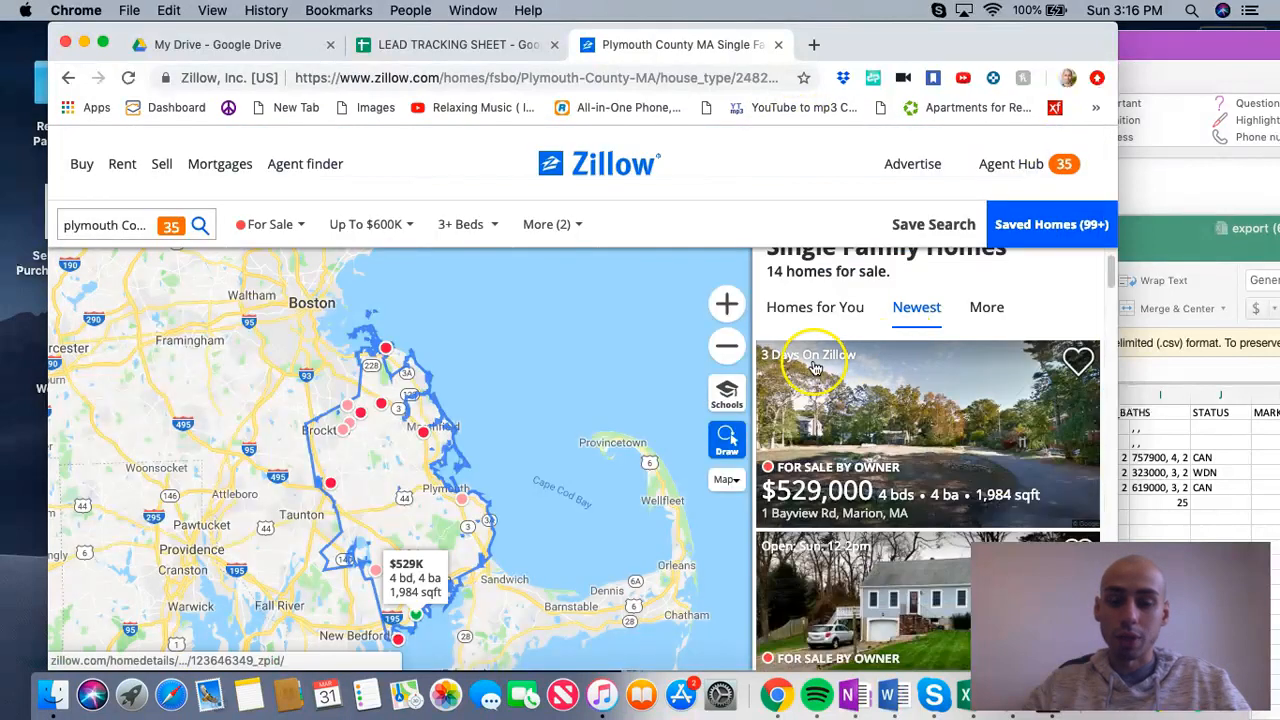
{"action": "left_click", "coordinate": [875, 412]}
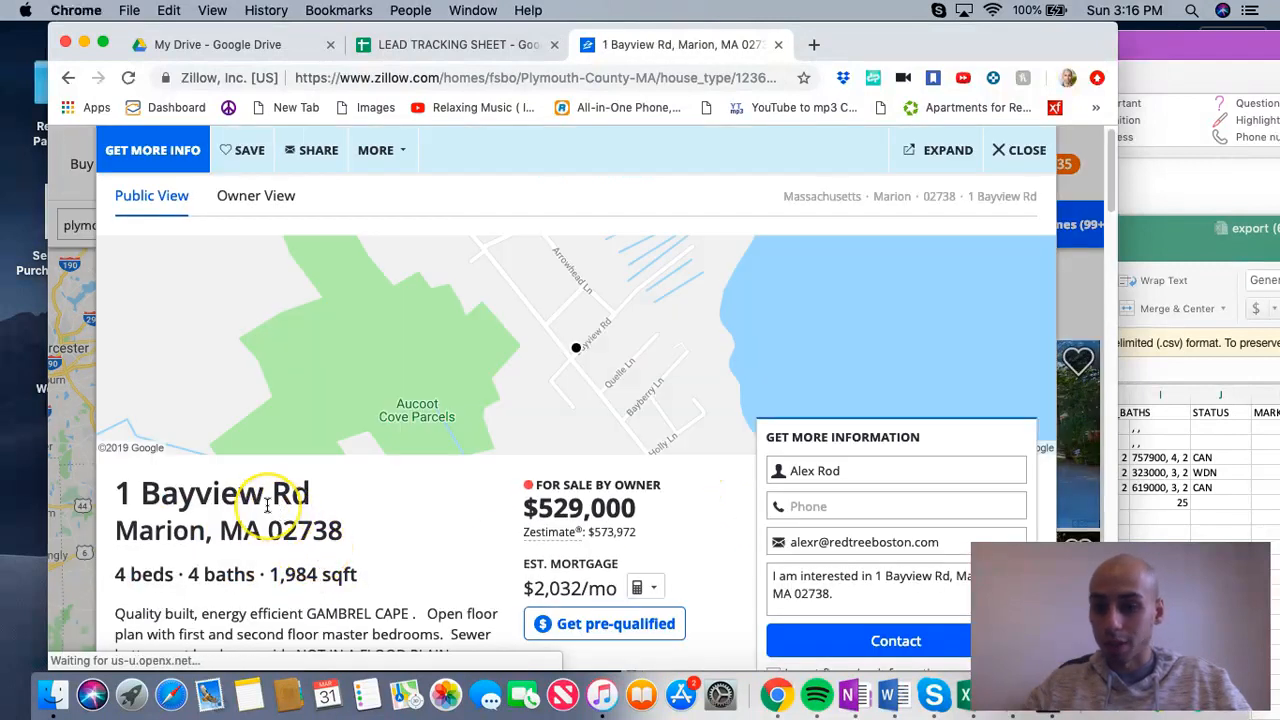
{"action": "scroll", "coordinate": [267, 506], "scroll_direction": "down", "scroll_amount": 1}
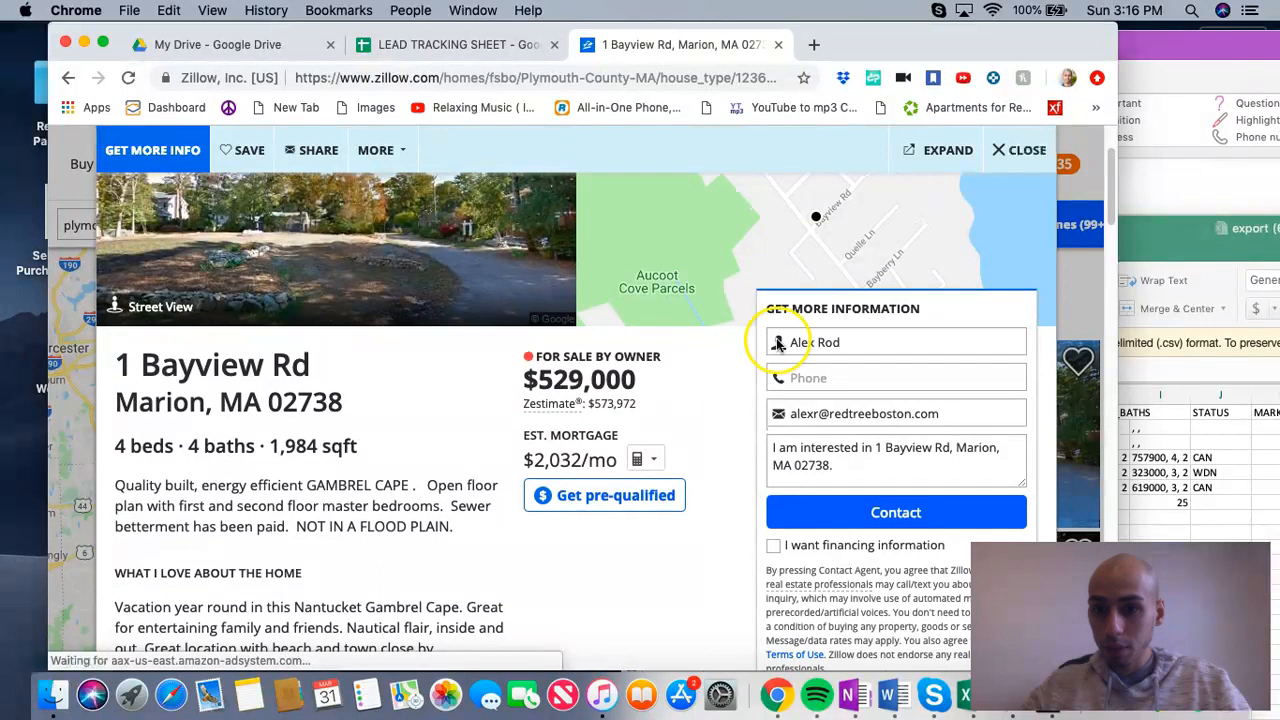
{"action": "left_click", "coordinate": [999, 152]}
Step: Search Zillow for homes in worcester County MA
{"action": "left_click", "coordinate": [102, 220]}
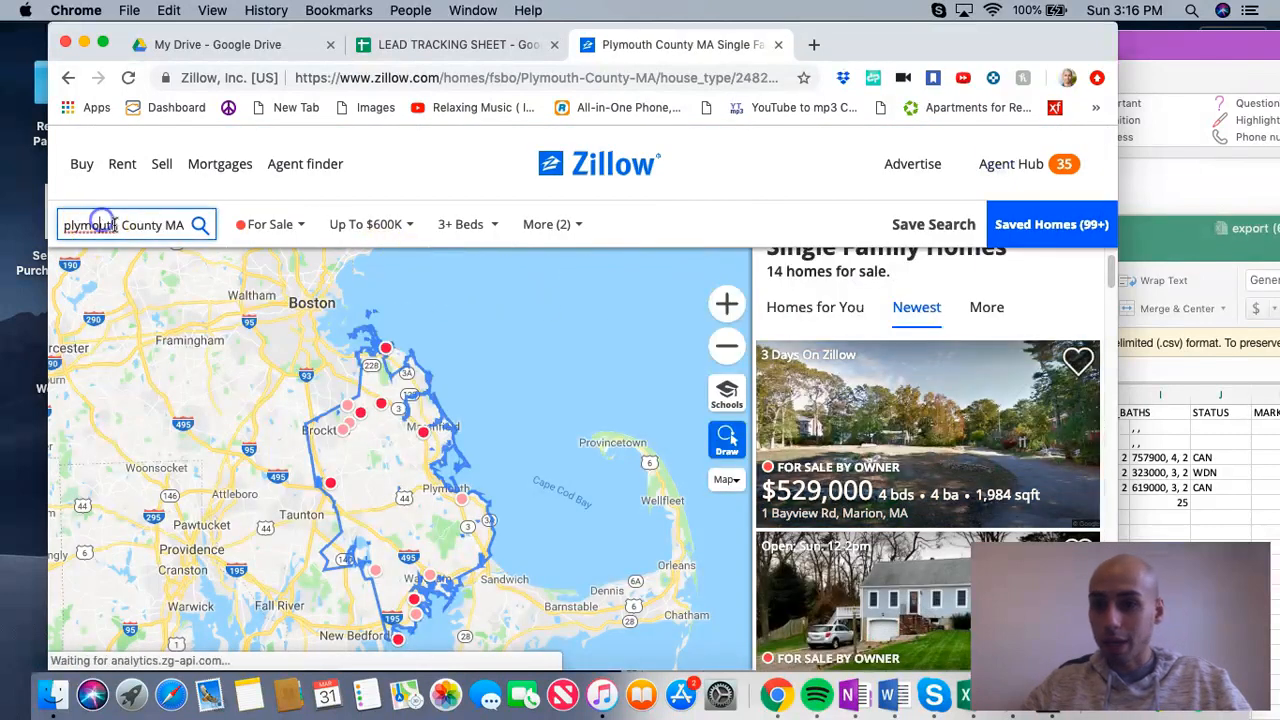
{"action": "mouse_move", "coordinate": [76, 228]}
{"action": "left_mouse_down"}
{"action": "mouse_move", "coordinate": [54, 237]}
{"action": "mouse_move", "coordinate": [66, 210]}
{"action": "left_mouse_up"}
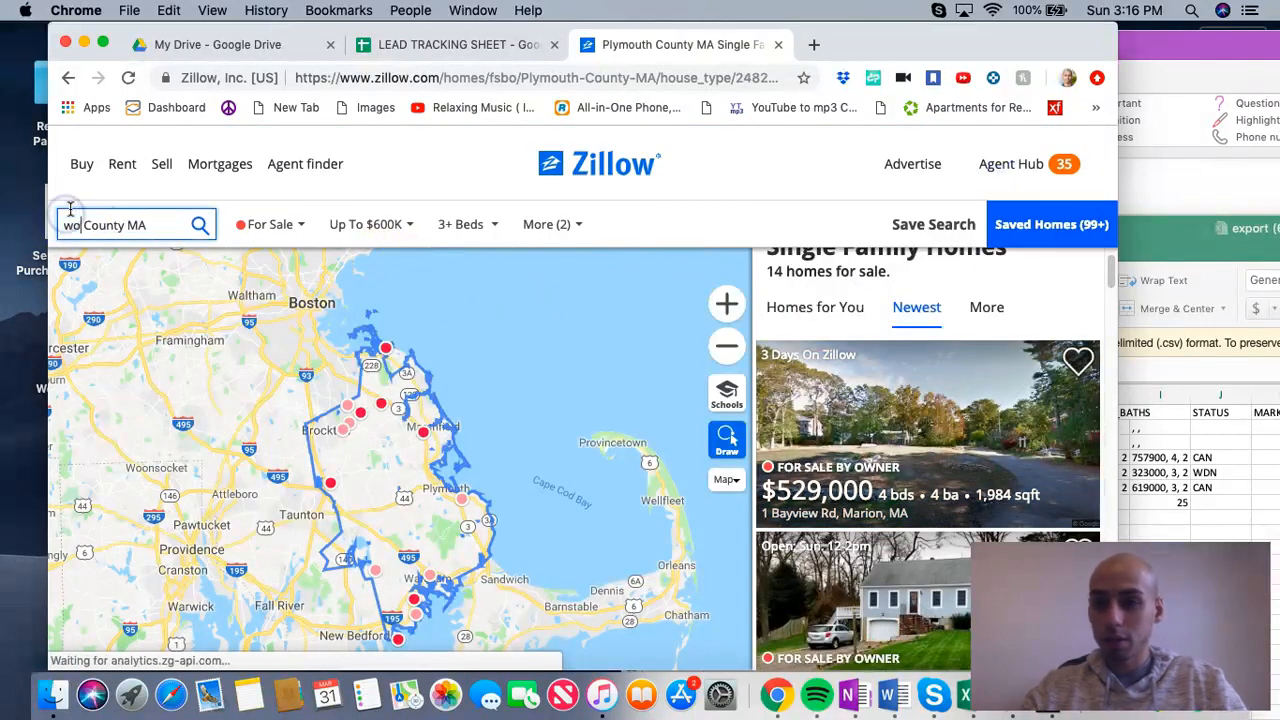
{"action": "type", "text": "worcester"}
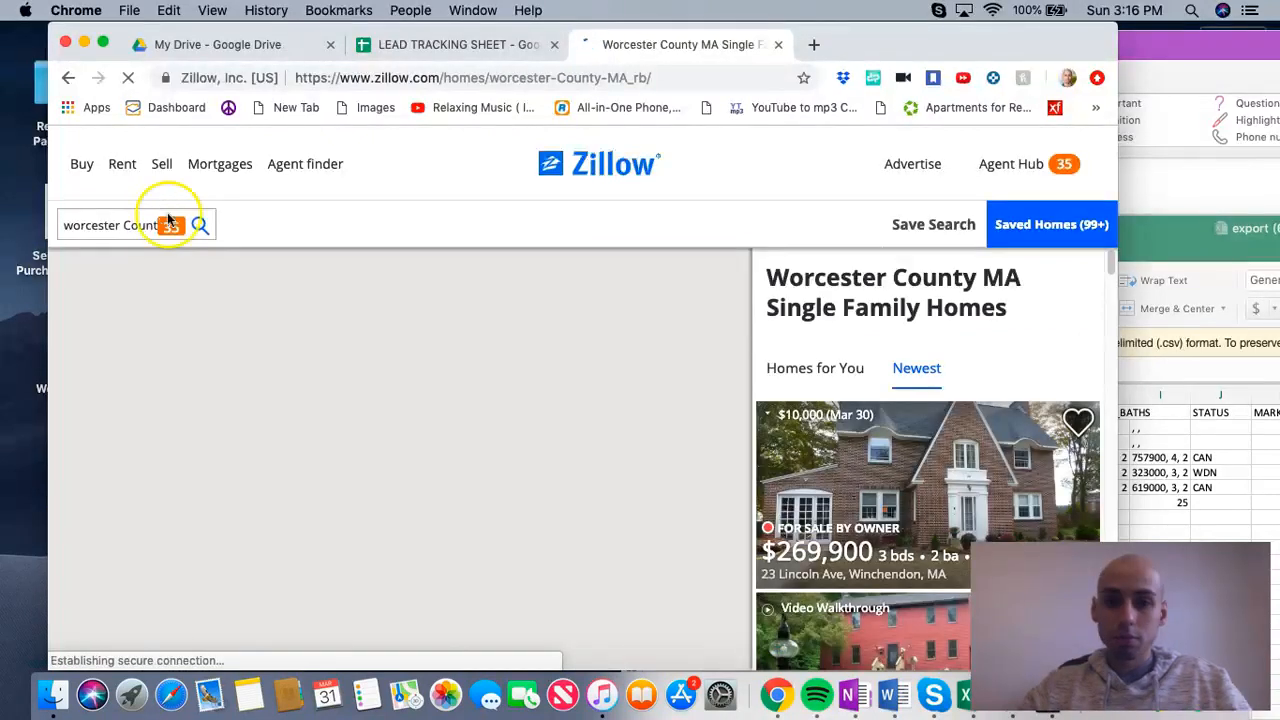
Step: Open the $269,900 Winchendon listing, check its days on Zillow, and copy the property owner's phone number
{"action": "left_click", "coordinate": [876, 430]}
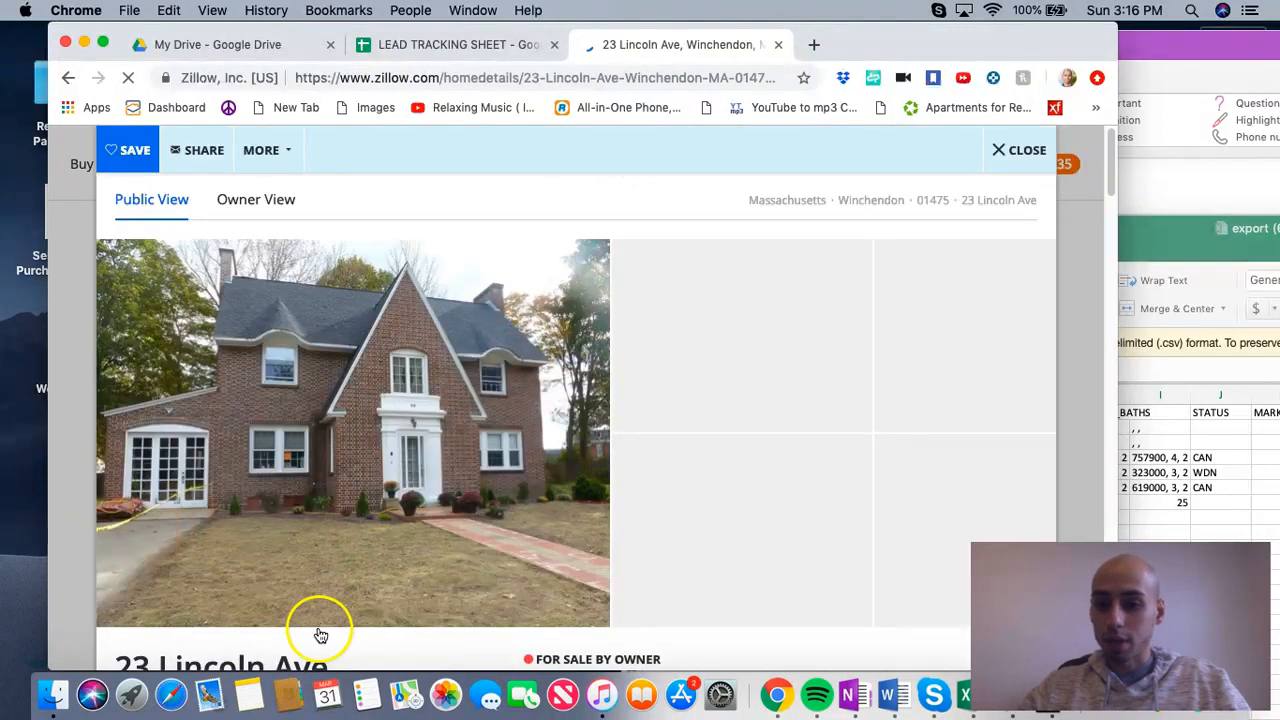
{"action": "scroll", "coordinate": [320, 635], "scroll_direction": "down", "scroll_amount": 10}
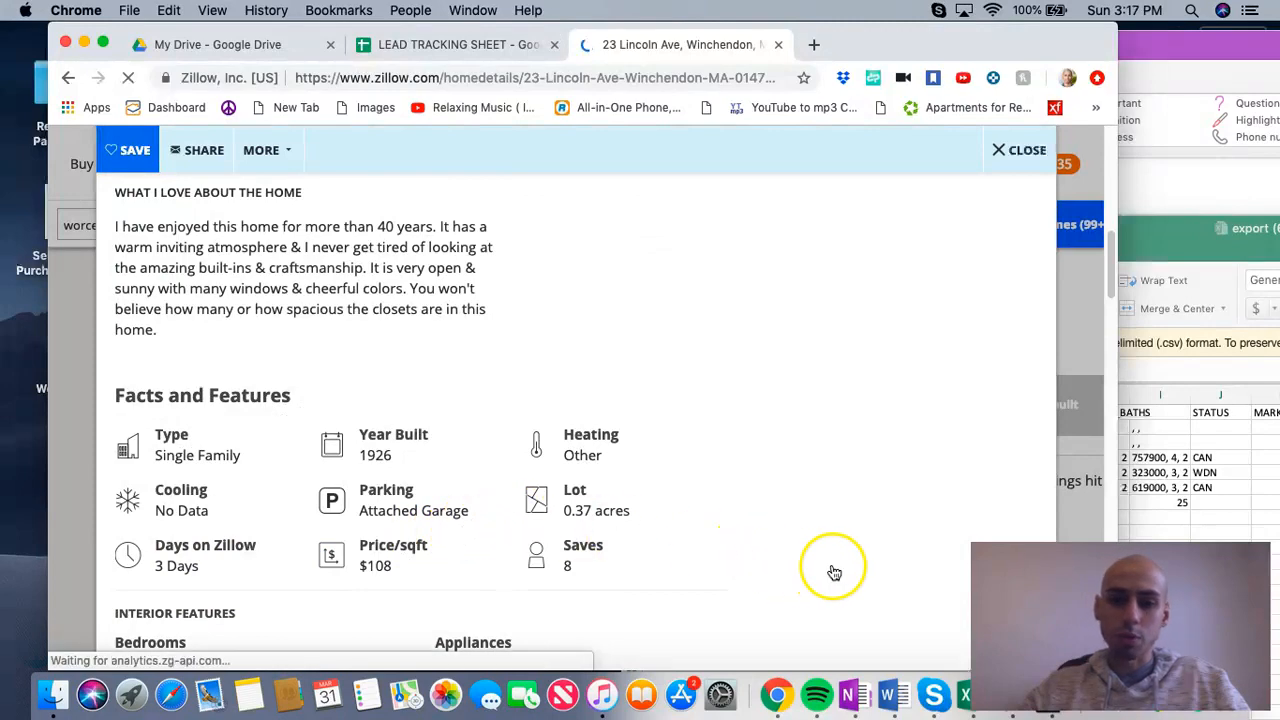
{"action": "scroll", "coordinate": [835, 570], "scroll_direction": "down", "scroll_amount": 5}
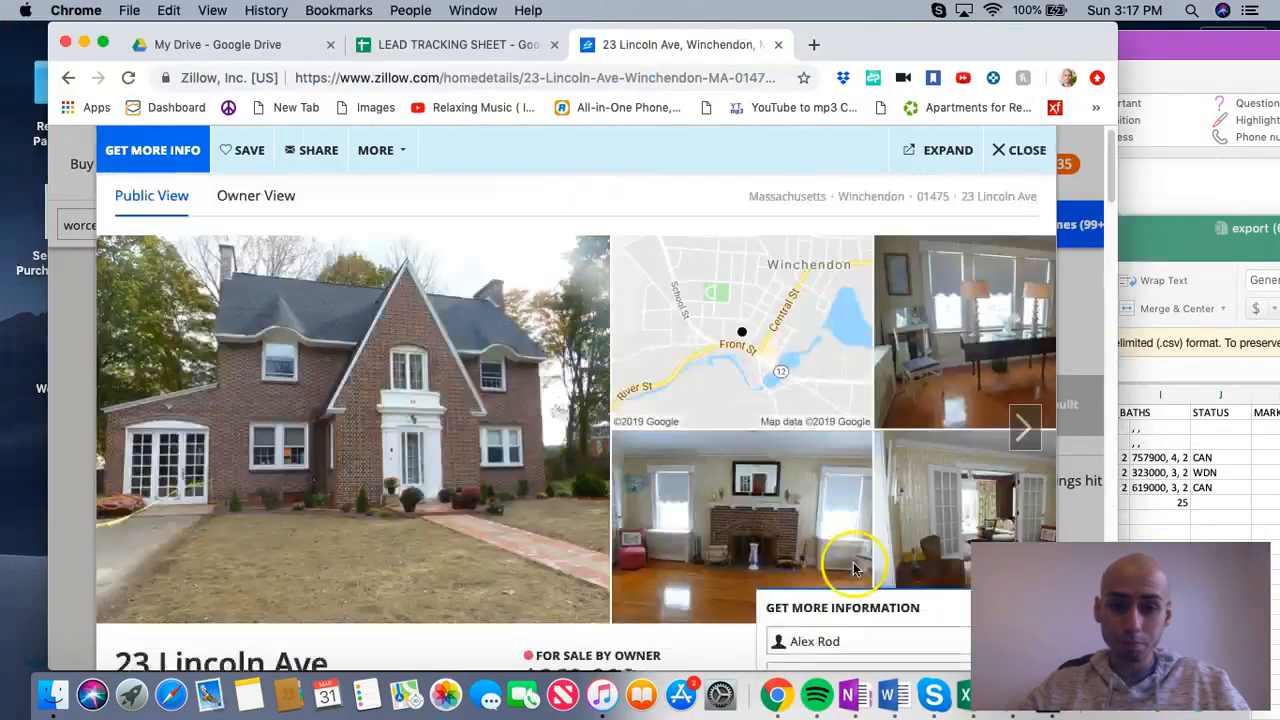
{"action": "scroll", "coordinate": [905, 580], "scroll_direction": "down", "scroll_amount": 10}
{"action": "left_click_drag", "start_coordinate": [905, 446], "coordinate": [857, 442]}
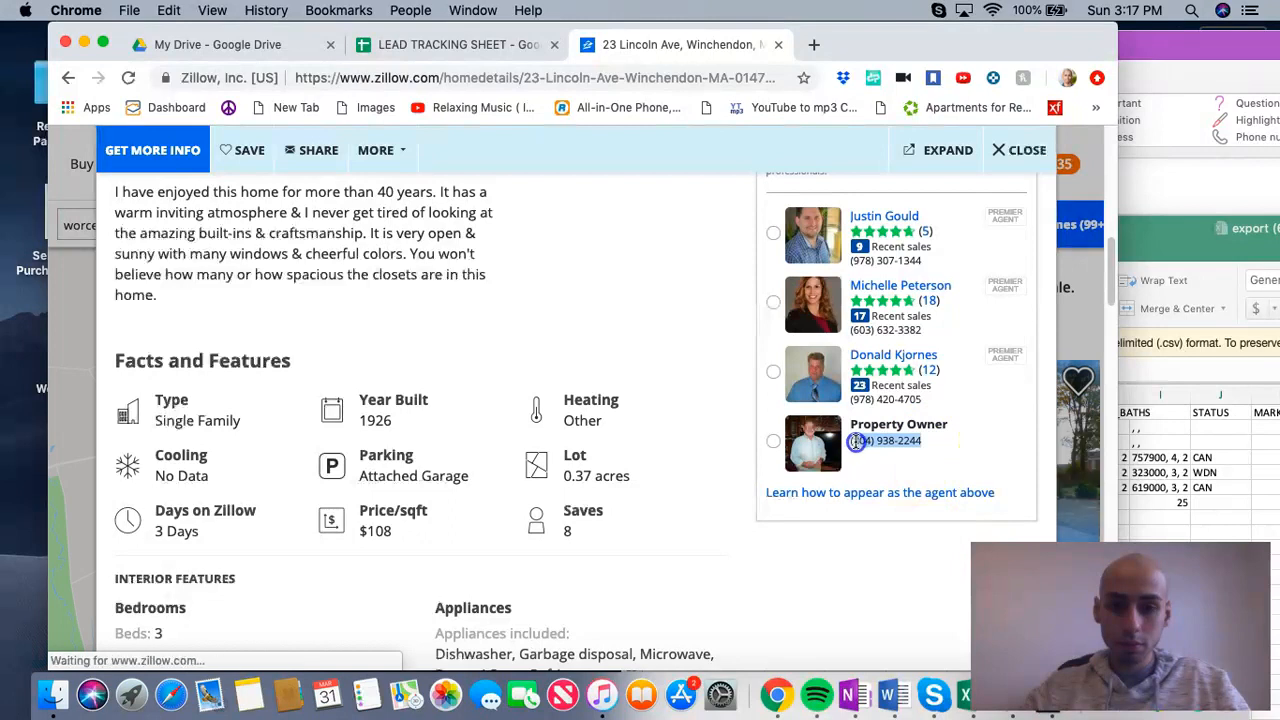
{"action": "right_click", "coordinate": [862, 442]}
{"action": "left_click", "coordinate": [890, 471]}
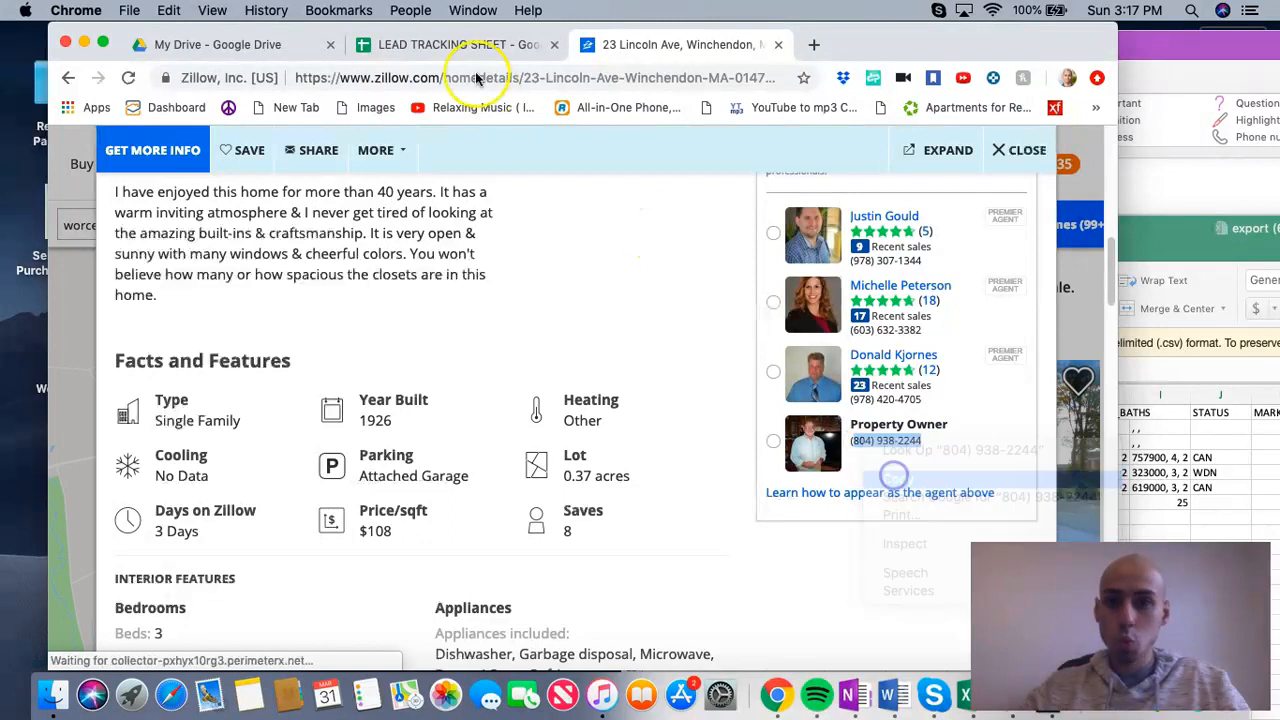
Step: In the LEAD TRACKING SHEET, set the county in row 2011 to worcester
{"action": "left_click", "coordinate": [455, 44]}
{"action": "left_click", "coordinate": [265, 477]}
{"action": "type", "text": "worcester"}
{"action": "key", "text": "Tab"}
{"action": "key", "text": "Tab"}
{"action": "key", "text": "Tab"}
Step: Paste the property owner's phone number into row 2011 and reformat it with dashes instead of the parenthesis and space
{"action": "left_click", "coordinate": [460, 483]}
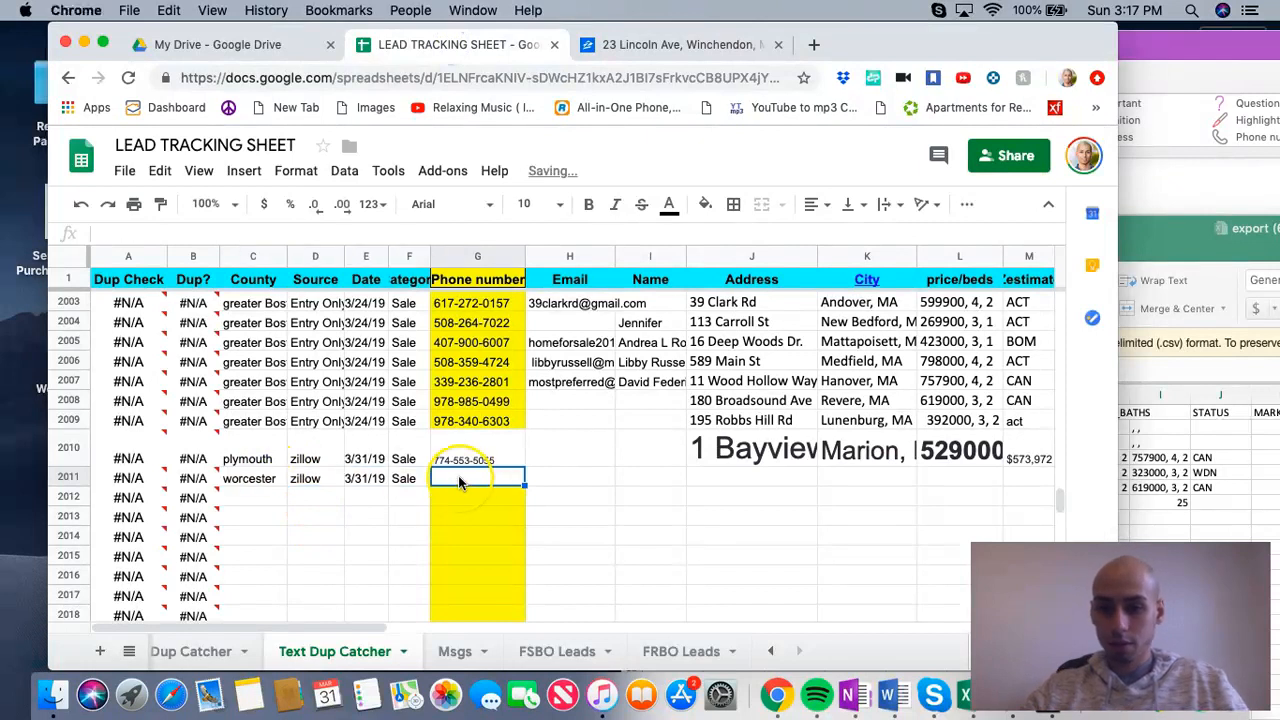
{"action": "right_click", "coordinate": [460, 483]}
{"action": "left_click", "coordinate": [512, 560]}
{"action": "double_click", "coordinate": [461, 480]}
{"action": "left_click", "coordinate": [458, 478]}
{"action": "key", "text": "BackSpace"}
{"action": "key", "text": "BackSpace"}
{"action": "type", "text": "-"}
{"action": "left_click", "coordinate": [573, 484]}
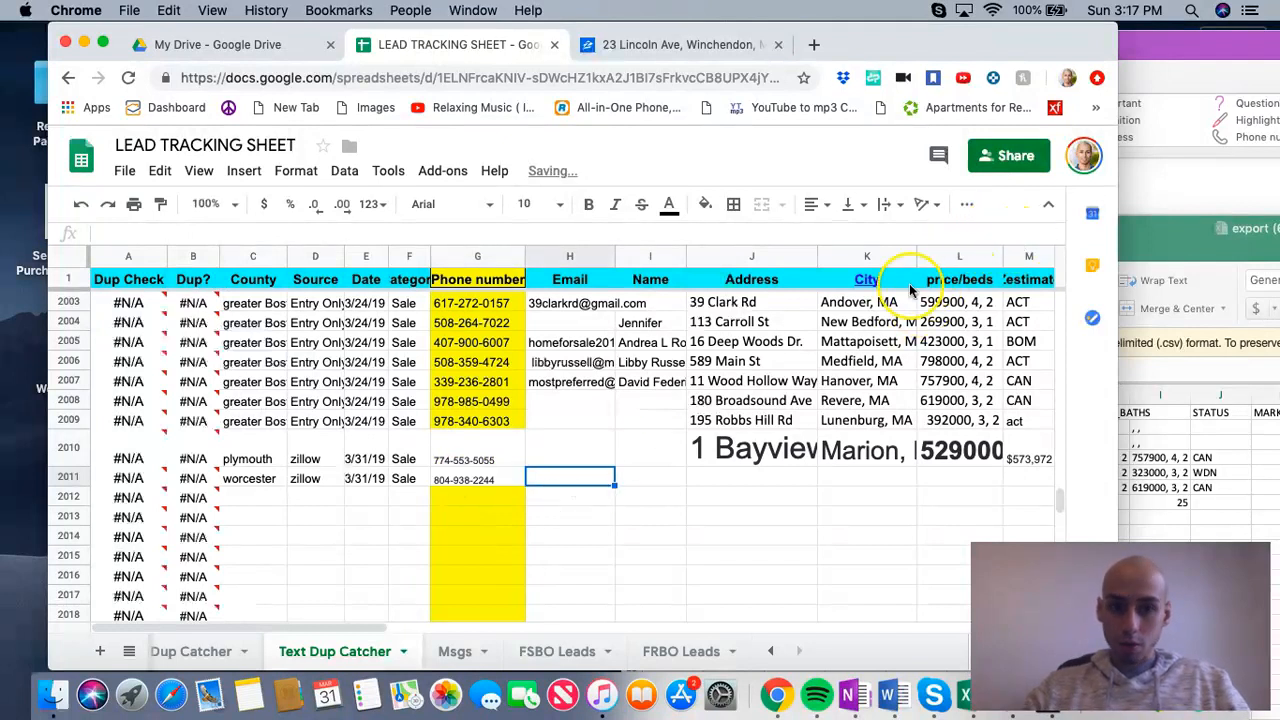
Step: Copy the Winchendon listing's street address from Zillow and paste it into the Address cell of row 2011 in the LEAD TRACKING SHEET
{"action": "left_click", "coordinate": [714, 476]}
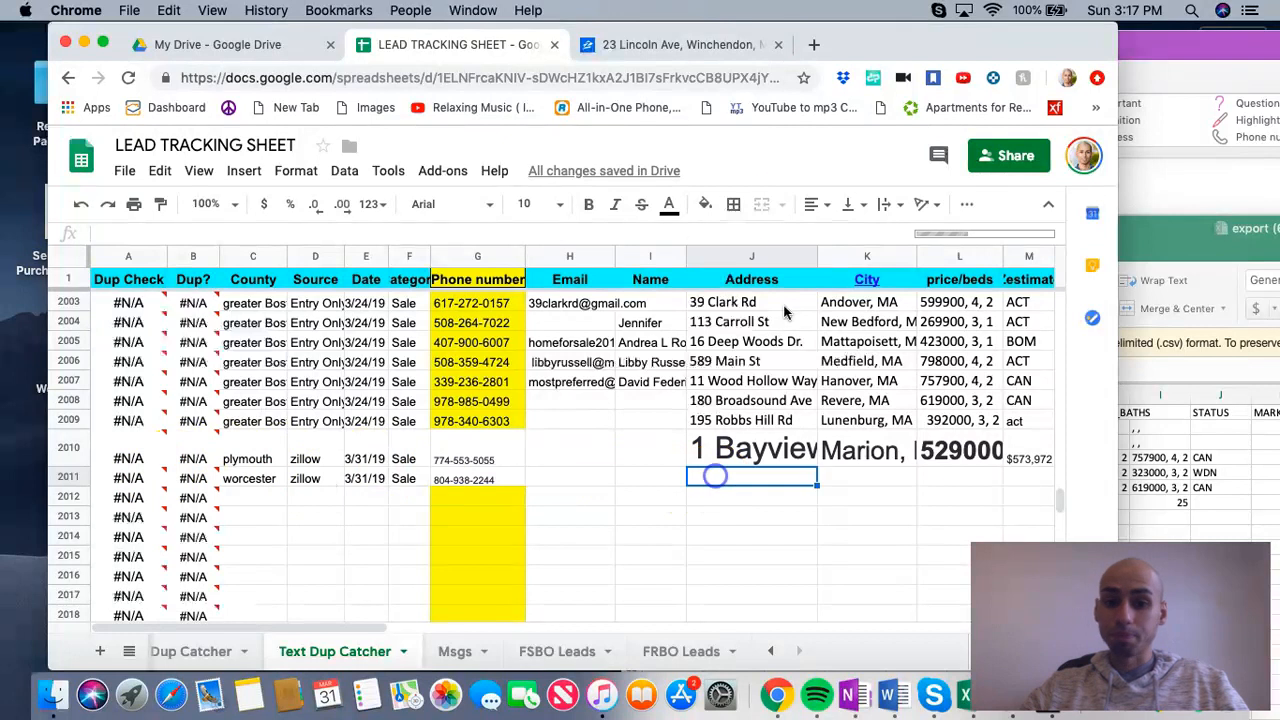
{"action": "left_click", "coordinate": [655, 45]}
{"action": "scroll", "coordinate": [380, 534], "scroll_direction": "up", "scroll_amount": 10}
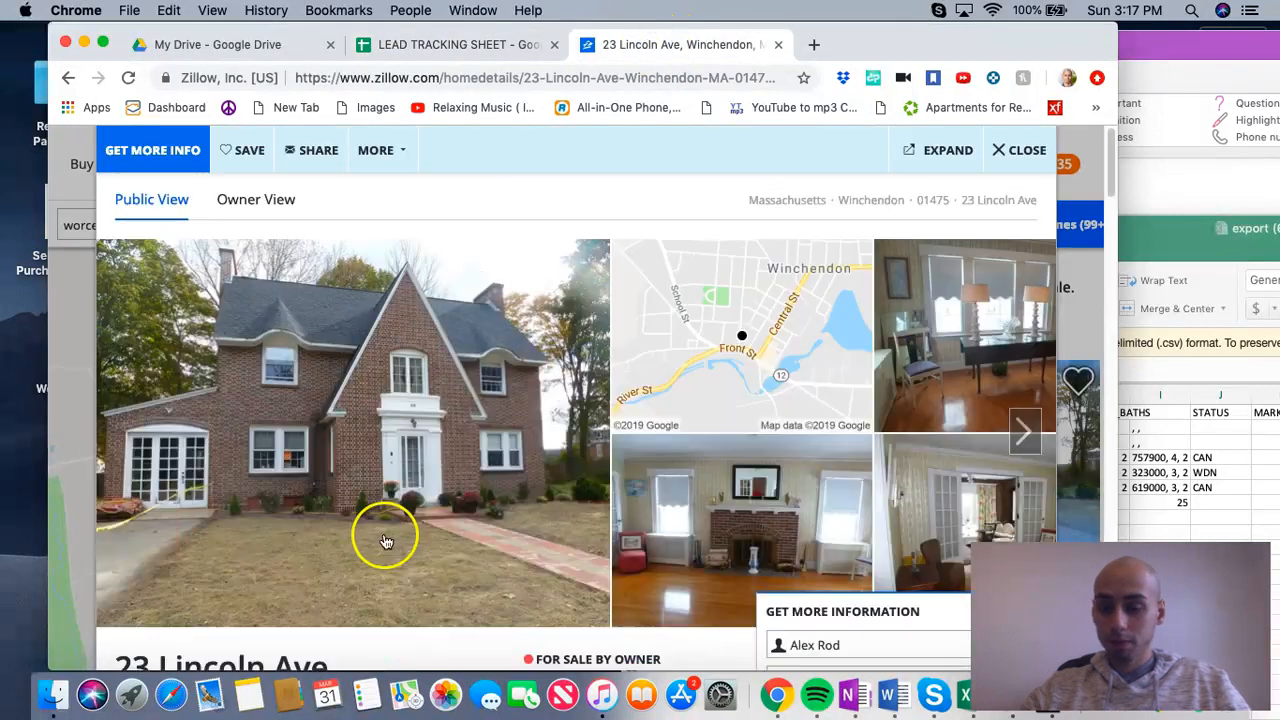
{"action": "scroll", "coordinate": [360, 500], "scroll_direction": "down", "scroll_amount": 3}
{"action": "left_click_drag", "start_coordinate": [333, 266], "coordinate": [133, 265]}
{"action": "right_click", "coordinate": [148, 260]}
{"action": "left_click", "coordinate": [185, 308]}
{"action": "left_click", "coordinate": [420, 45]}
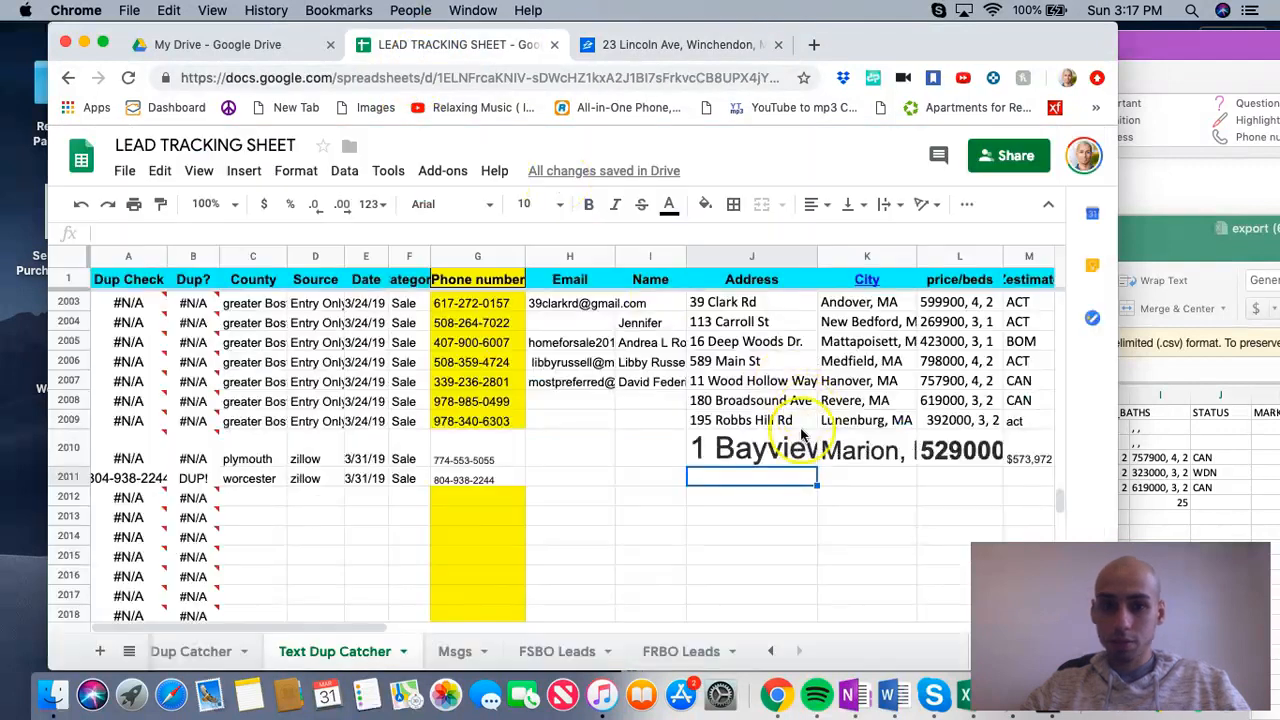
{"action": "right_click", "coordinate": [812, 482]}
{"action": "left_click", "coordinate": [826, 556]}
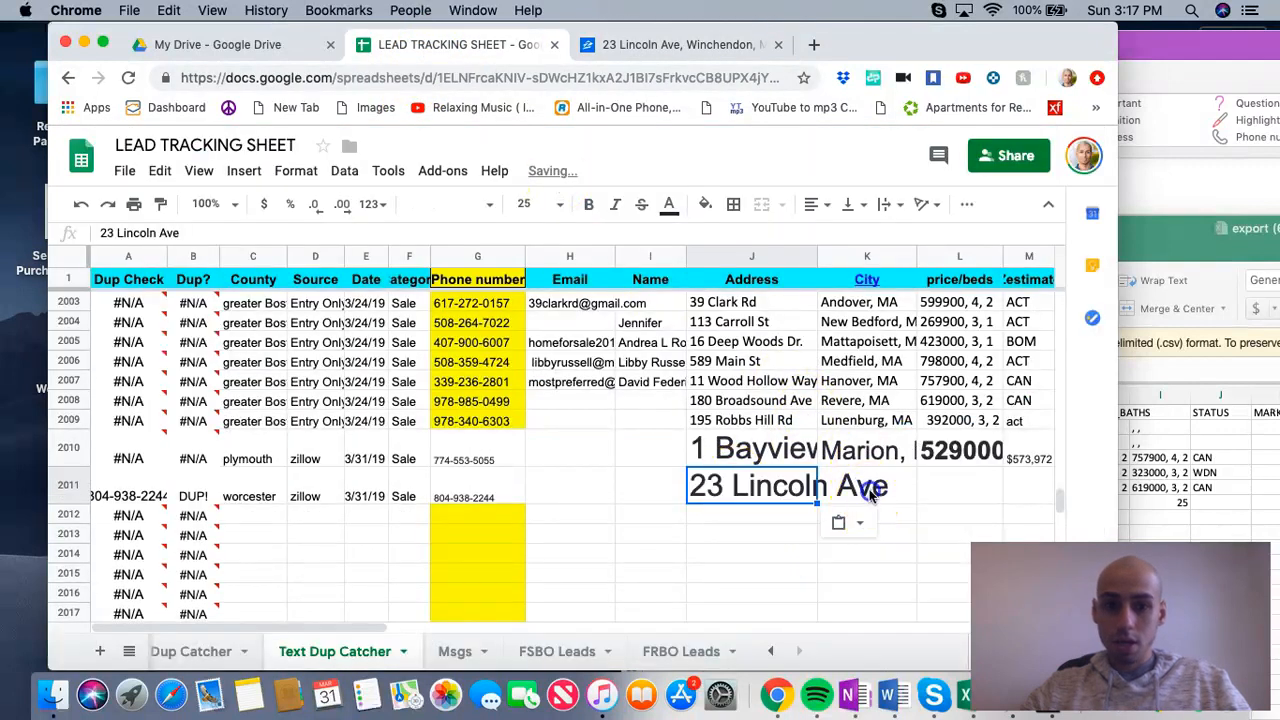
Step: Copy the Winchendon listing's city, state and ZIP line from Zillow and paste it into the City cell of row 2011 in the LEAD TRACKING SHEET
{"action": "left_click", "coordinate": [870, 490]}
{"action": "left_click", "coordinate": [645, 45]}
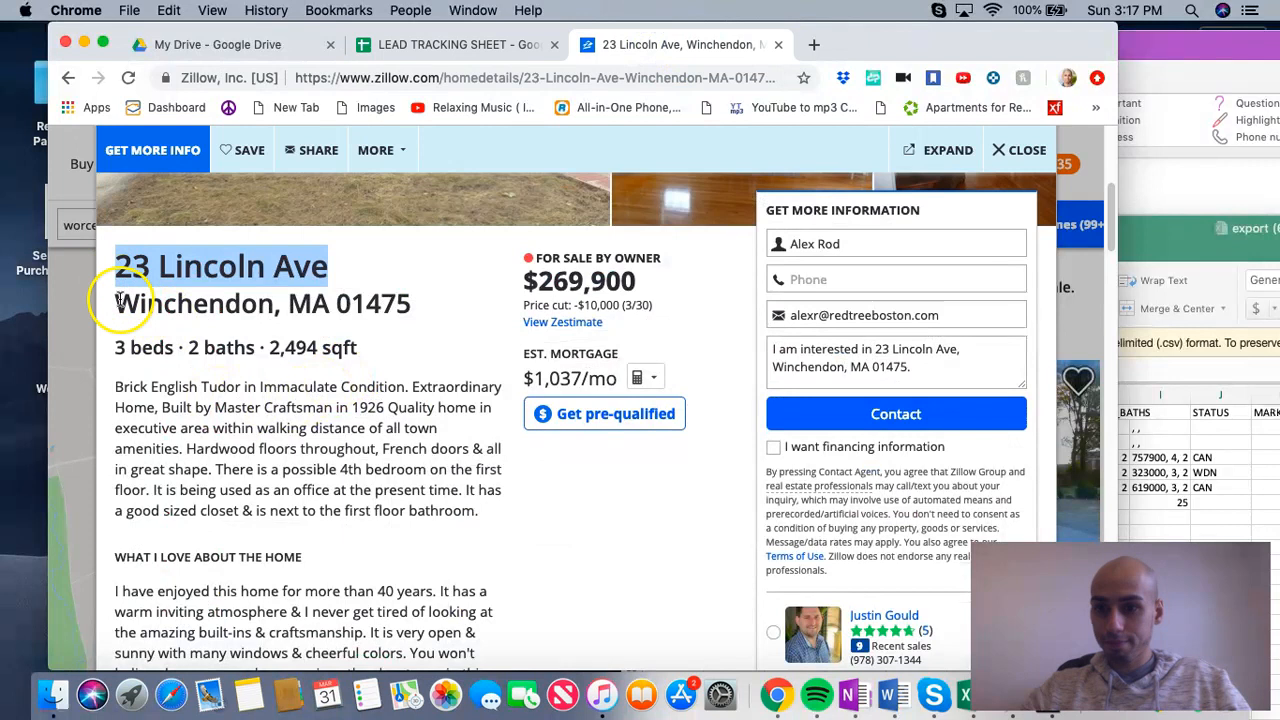
{"action": "left_click_drag", "start_coordinate": [113, 303], "coordinate": [410, 303]}
{"action": "right_click", "coordinate": [403, 314]}
{"action": "left_click", "coordinate": [427, 341]}
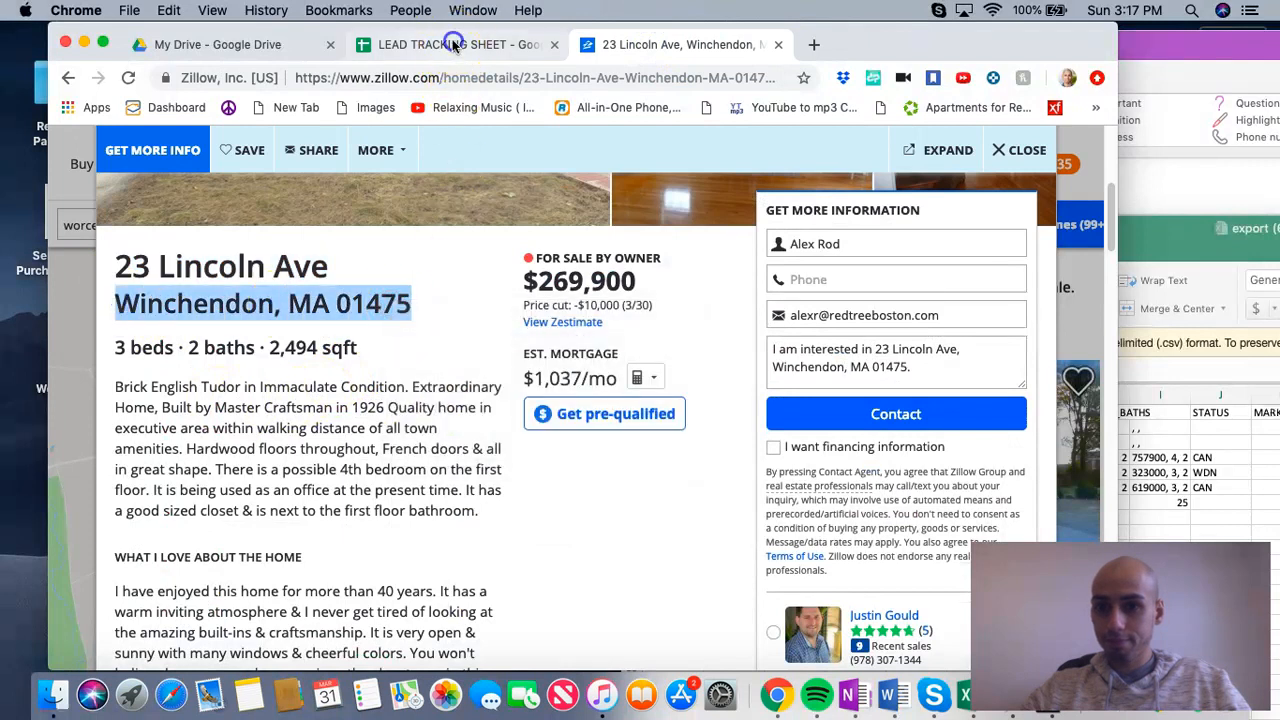
{"action": "left_click", "coordinate": [450, 44]}
{"action": "left_click", "coordinate": [838, 482]}
{"action": "right_click", "coordinate": [838, 482]}
{"action": "left_click", "coordinate": [960, 560]}
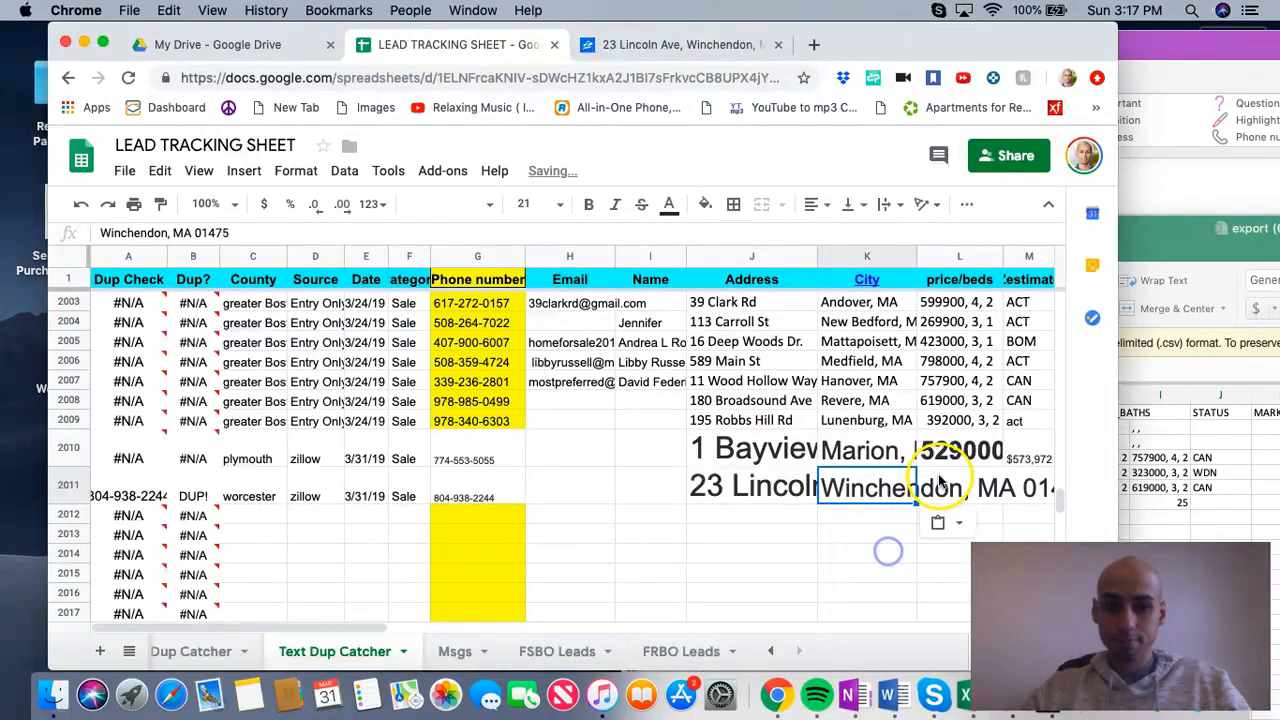
Step: Copy the listing's $269,900 asking price and paste it into row 2011's price/beds cell, followed by a comma
{"action": "left_click", "coordinate": [657, 50]}
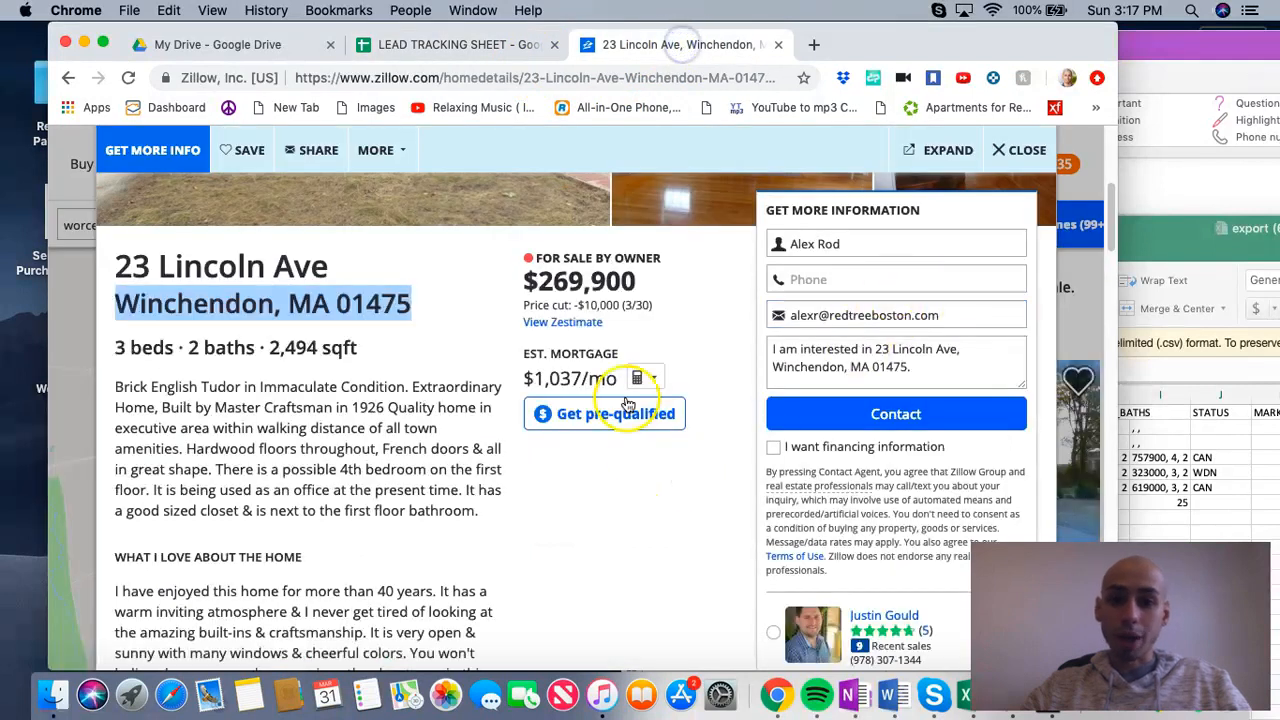
{"action": "mouse_move", "coordinate": [655, 281]}
{"action": "left_mouse_down"}
{"action": "mouse_move", "coordinate": [518, 283]}
{"action": "mouse_move", "coordinate": [638, 284]}
{"action": "left_mouse_up"}
{"action": "left_click", "coordinate": [540, 282]}
{"action": "right_click", "coordinate": [609, 283]}
{"action": "left_click", "coordinate": [645, 323]}
{"action": "left_click", "coordinate": [450, 44]}
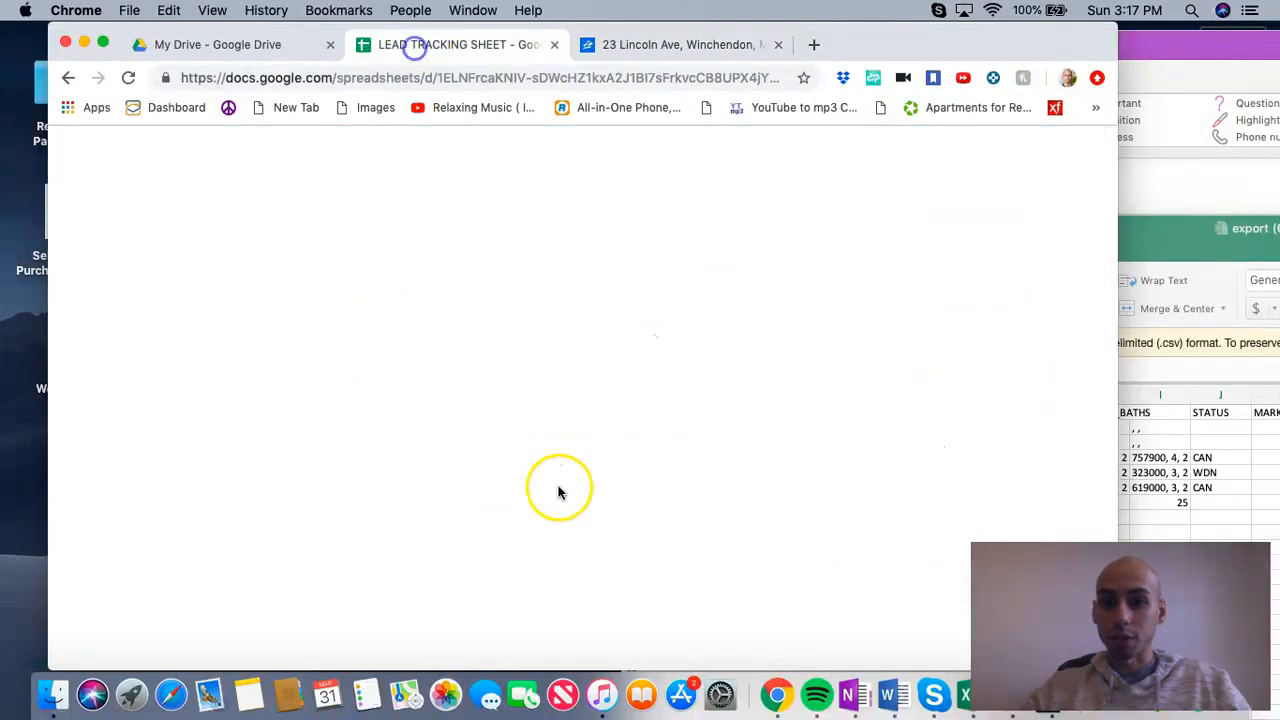
{"action": "left_click", "coordinate": [955, 488]}
{"action": "right_click", "coordinate": [955, 488]}
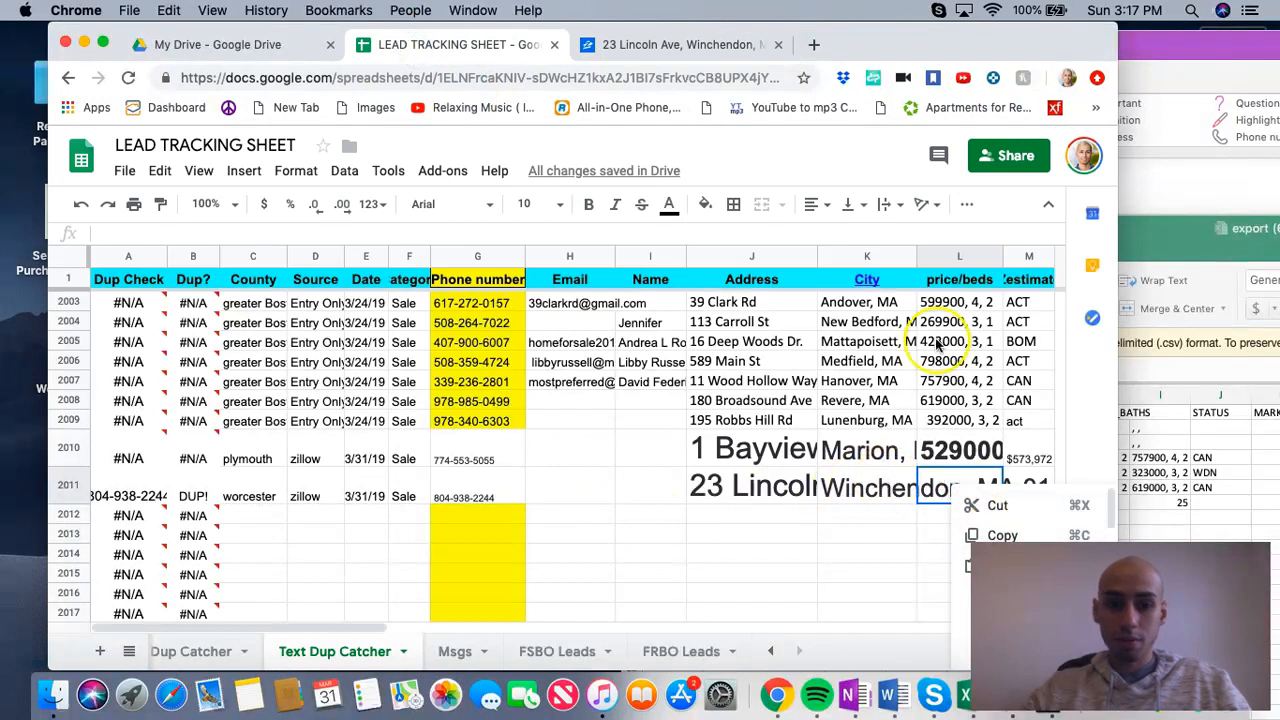
{"action": "left_click_drag", "start_coordinate": [880, 50], "coordinate": [833, 50]}
{"action": "left_click", "coordinate": [944, 566]}
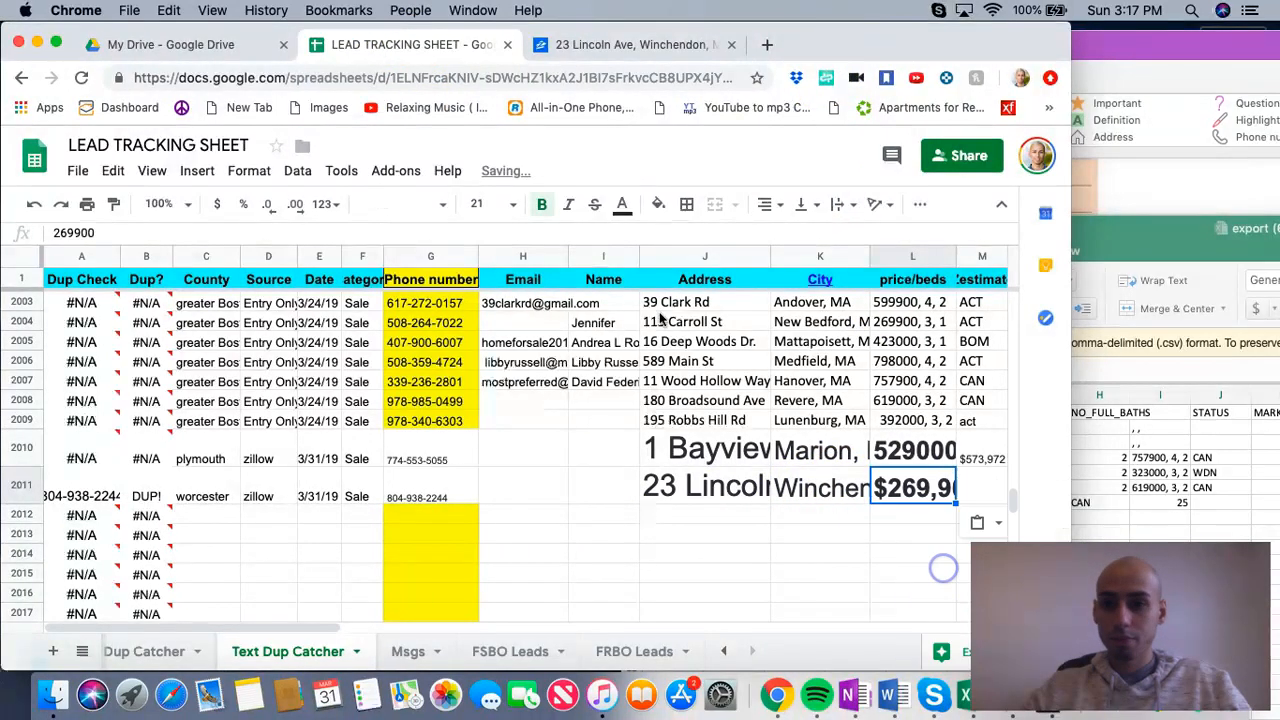
Step: Copy the listing's beds, baths and square footage and append "3 beds 2 baths 2,494 sqft" after the price in row 2011
{"action": "left_click", "coordinate": [630, 44]}
{"action": "left_click_drag", "start_coordinate": [73, 347], "coordinate": [309, 348]}
{"action": "right_click", "coordinate": [306, 348]}
{"action": "left_click", "coordinate": [357, 397]}
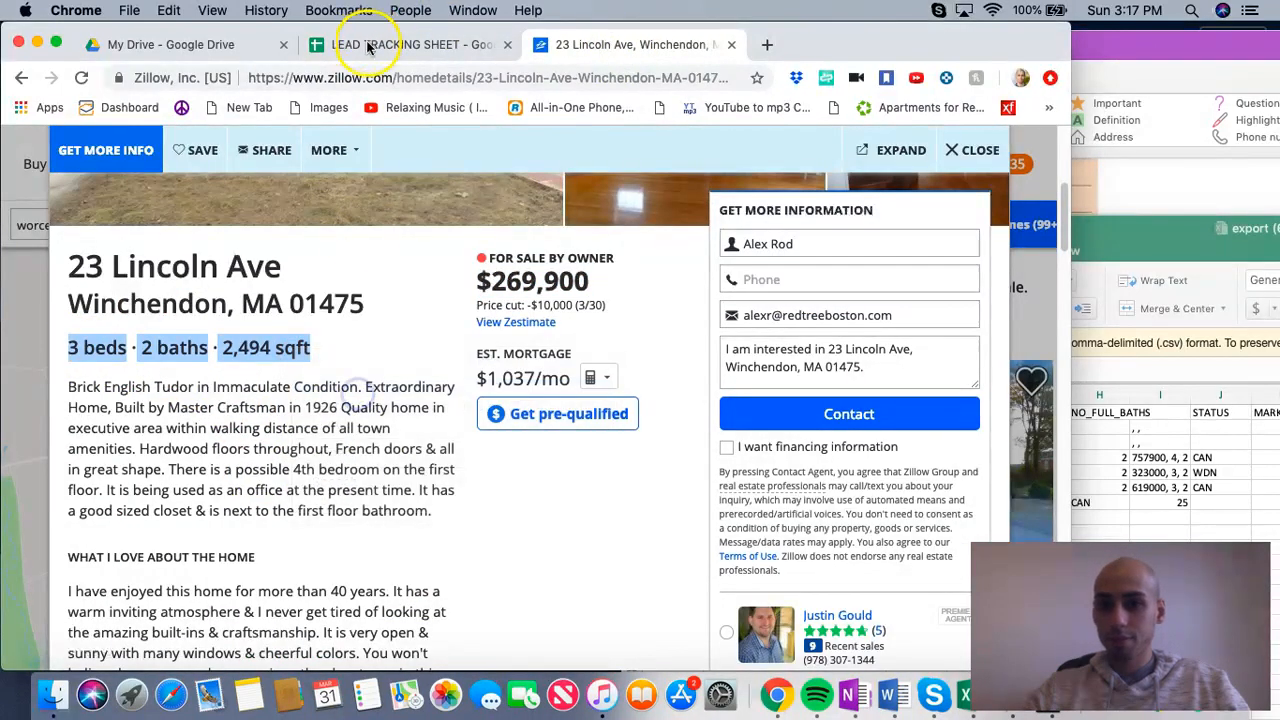
{"action": "left_click", "coordinate": [380, 44]}
{"action": "right_click", "coordinate": [155, 233]}
{"action": "left_click", "coordinate": [190, 354]}
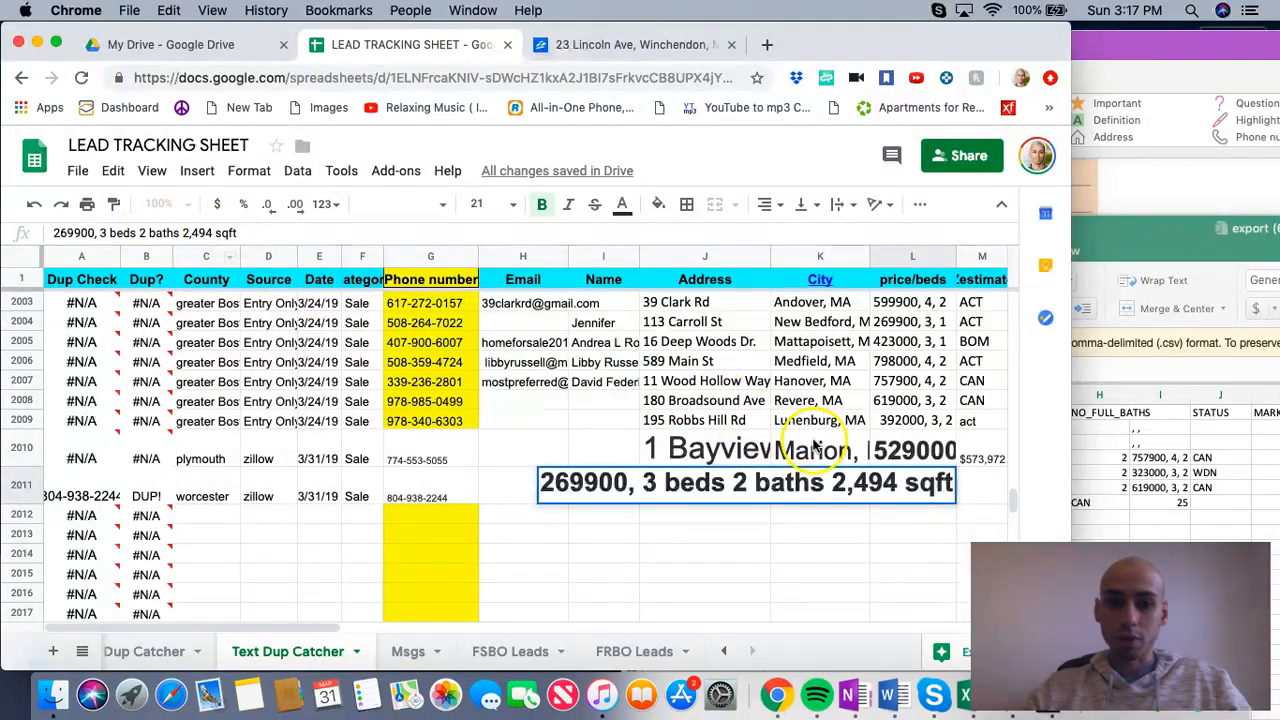
{"action": "key", "text": "Tab"}
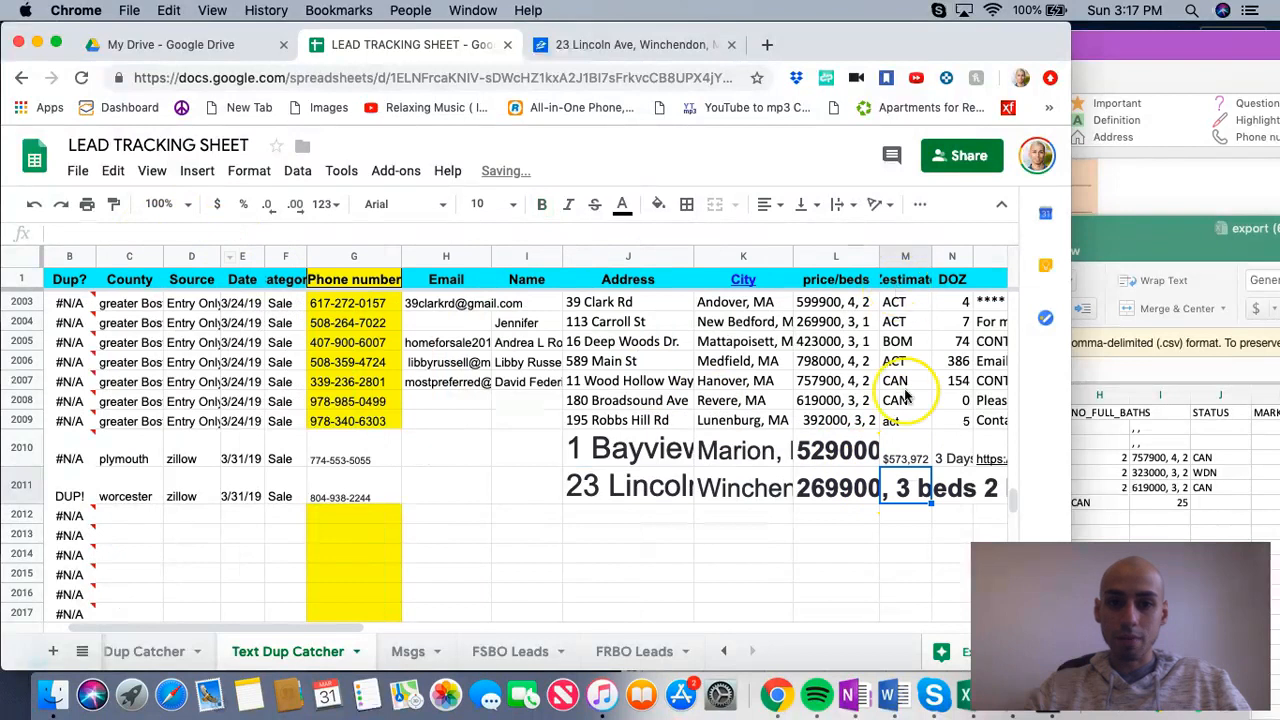
Step: Go to the Zestimate on the Winchendon listing and expand its Home Value section
{"action": "left_click", "coordinate": [625, 44]}
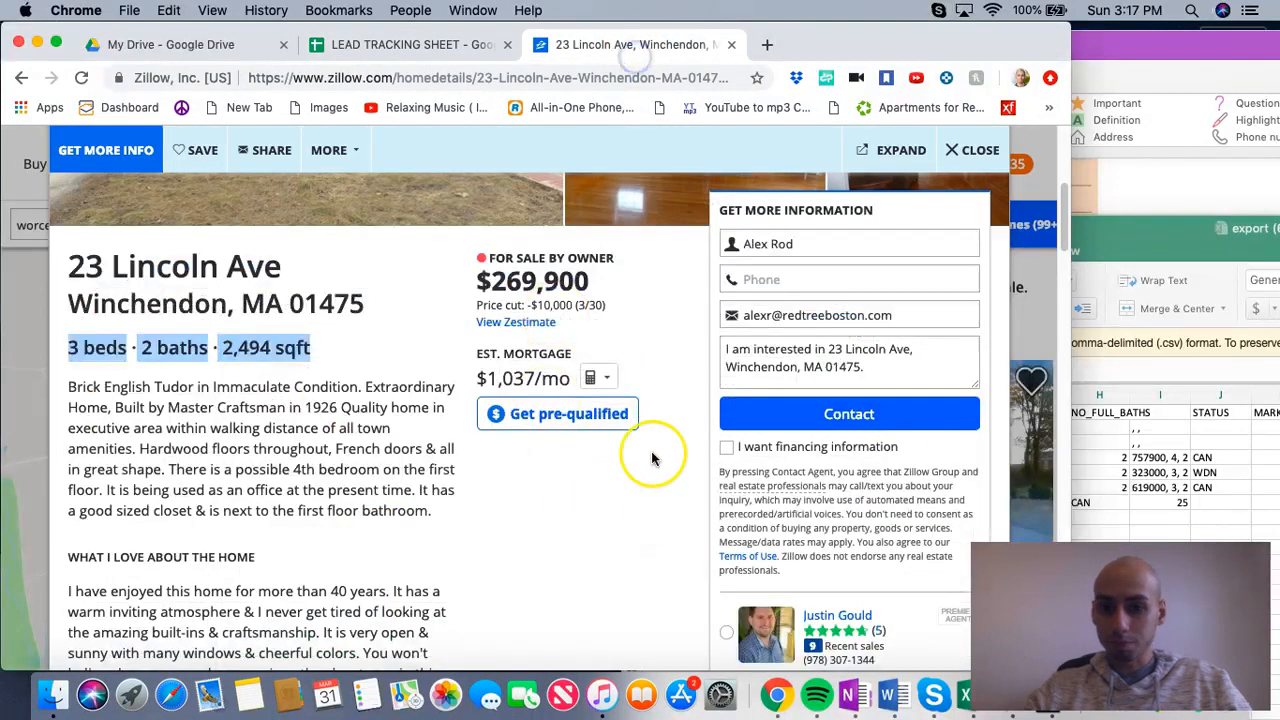
{"action": "left_click", "coordinate": [528, 321]}
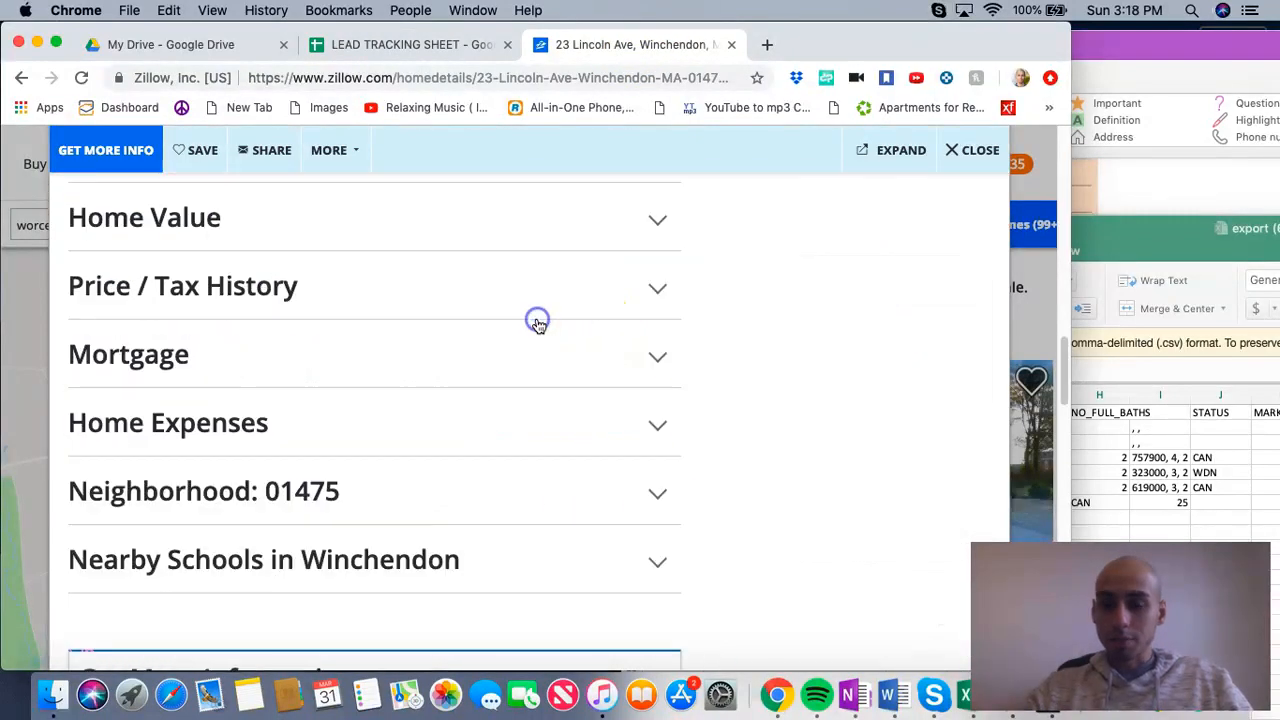
{"action": "scroll", "coordinate": [441, 497], "scroll_direction": "down", "scroll_amount": 1}
{"action": "scroll", "coordinate": [441, 497], "scroll_direction": "up", "scroll_amount": 8}
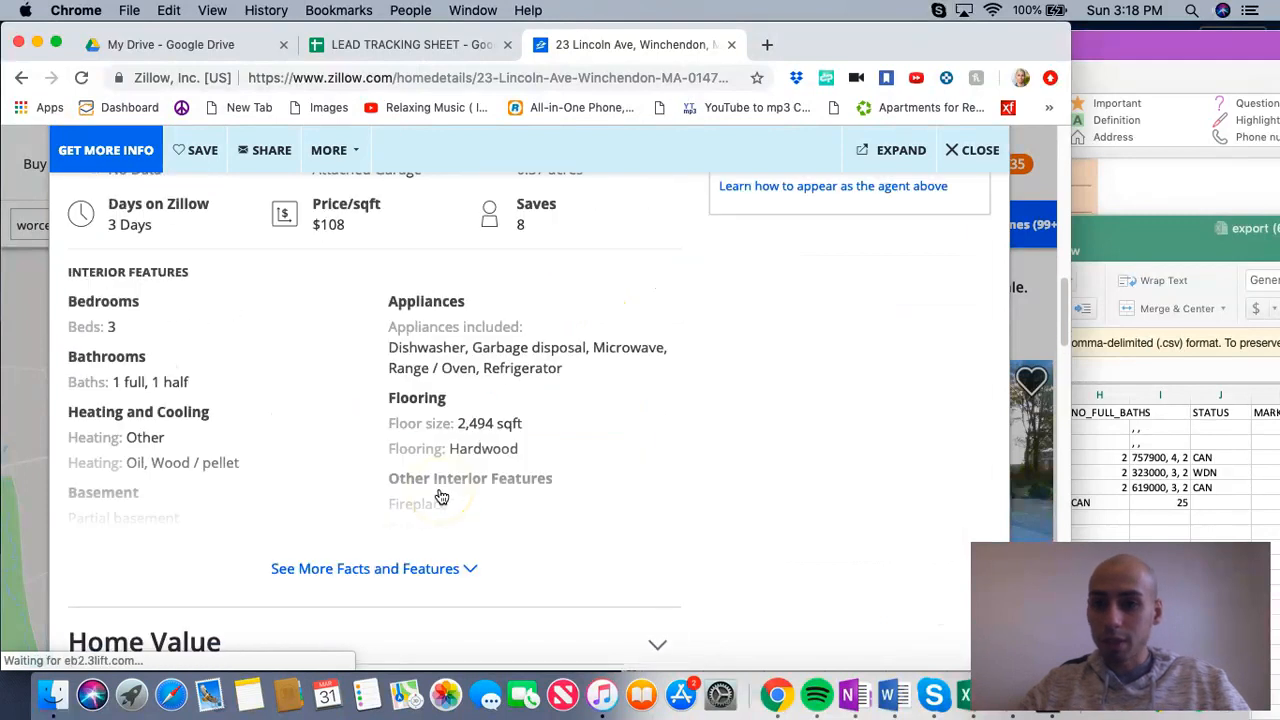
{"action": "scroll", "coordinate": [441, 497], "scroll_direction": "down", "scroll_amount": 4}
{"action": "scroll", "coordinate": [441, 497], "scroll_direction": "down", "scroll_amount": 10}
{"action": "scroll", "coordinate": [441, 497], "scroll_direction": "up", "scroll_amount": 10}
{"action": "scroll", "coordinate": [441, 497], "scroll_direction": "down", "scroll_amount": 2}
{"action": "left_click", "coordinate": [393, 427]}
Step: Copy the $185,172 Zestimate from the listing and paste it into the Zestimate cell of row 2011
{"action": "left_click_drag", "start_coordinate": [429, 470], "coordinate": [335, 484]}
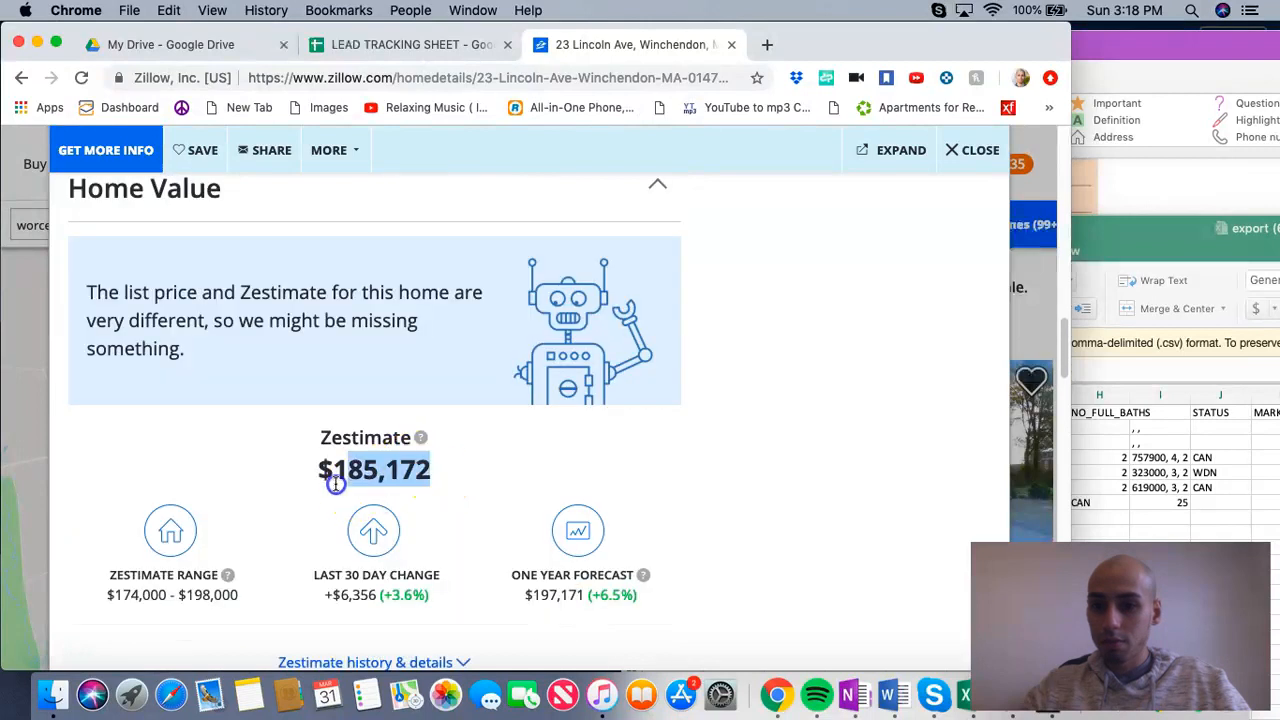
{"action": "right_click", "coordinate": [372, 476]}
{"action": "left_click", "coordinate": [400, 514]}
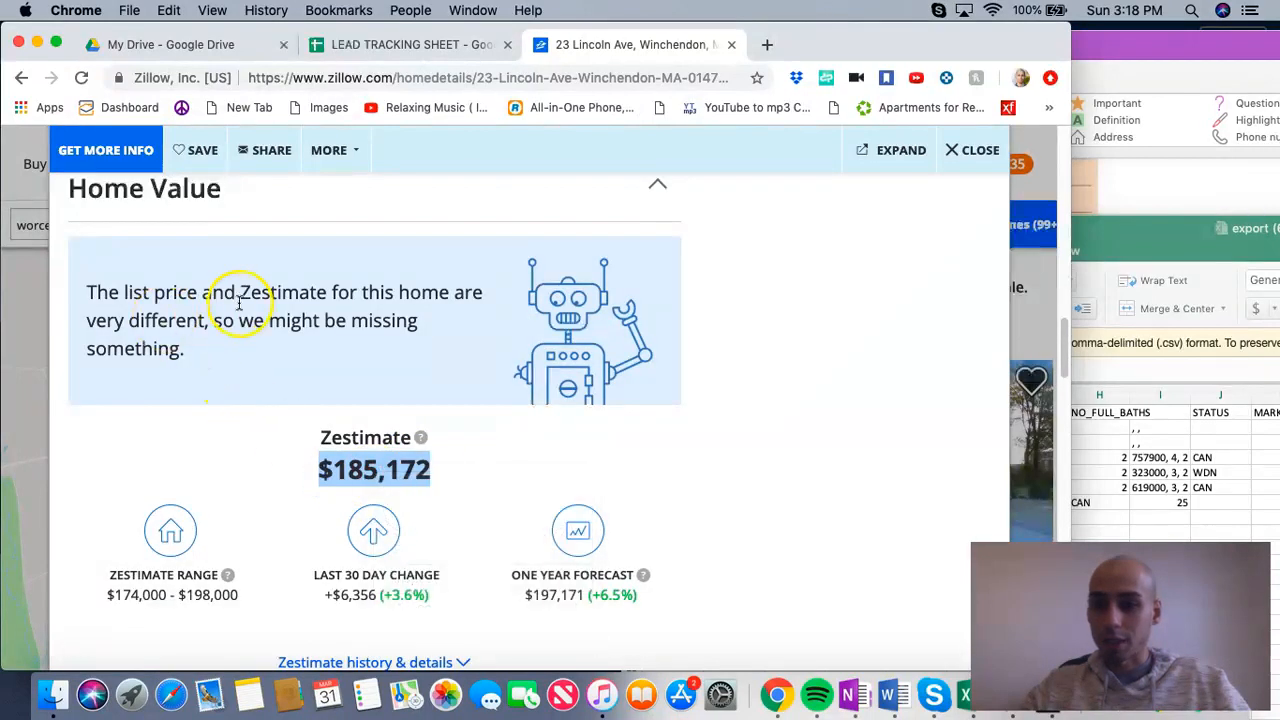
{"action": "left_click", "coordinate": [412, 45]}
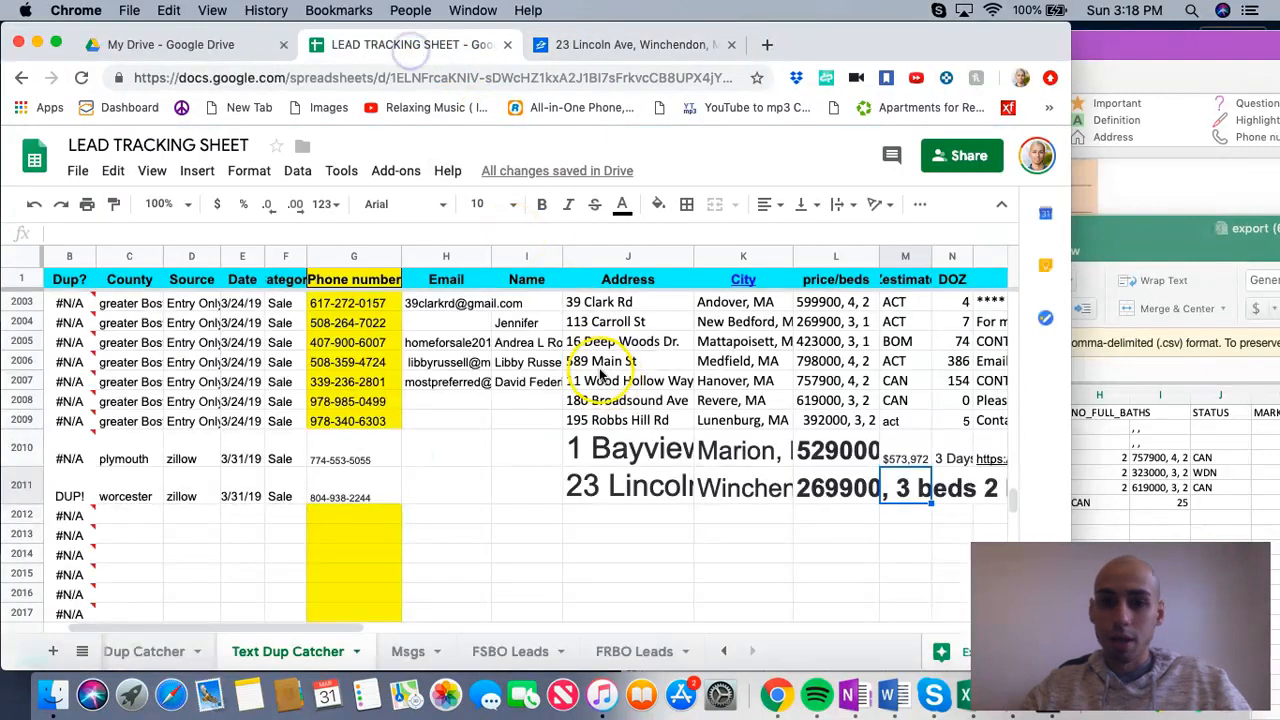
{"action": "right_click", "coordinate": [900, 485]}
{"action": "left_click", "coordinate": [950, 566]}
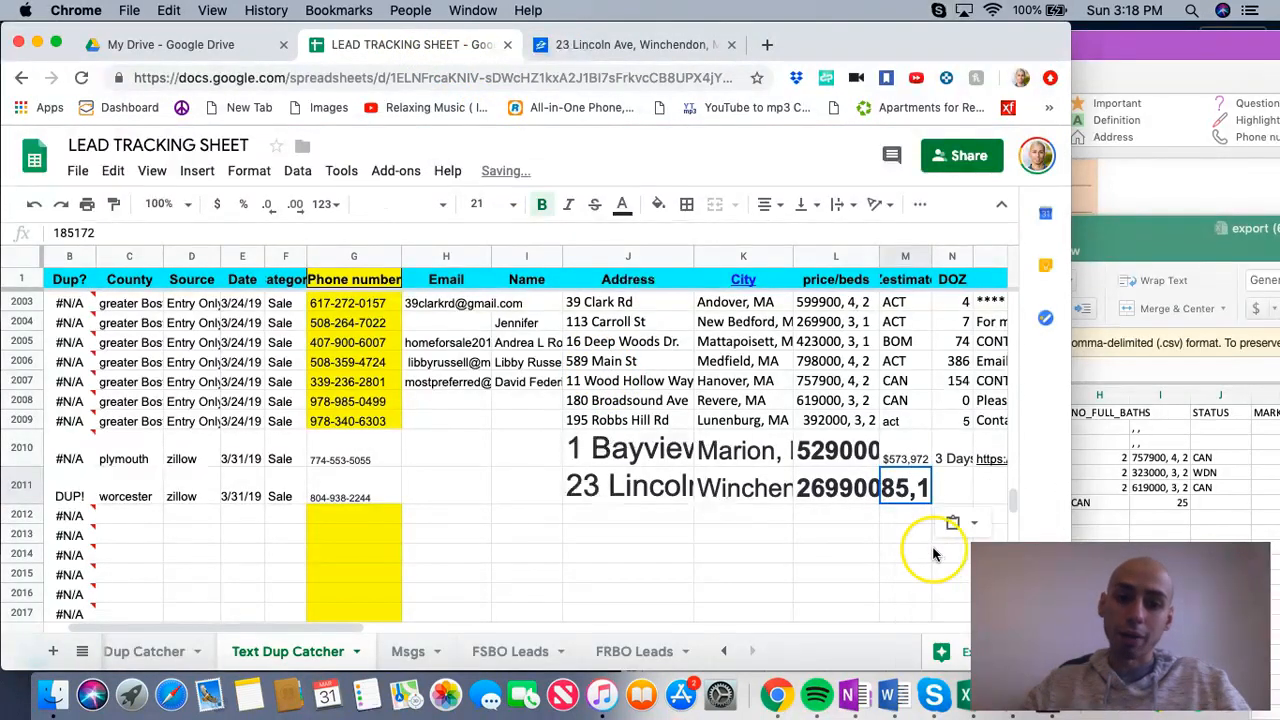
Step: Compare the Winchendon listing's asking price with its Zestimate, then check the Zestimate entered in row 2011
{"action": "left_click", "coordinate": [634, 45]}
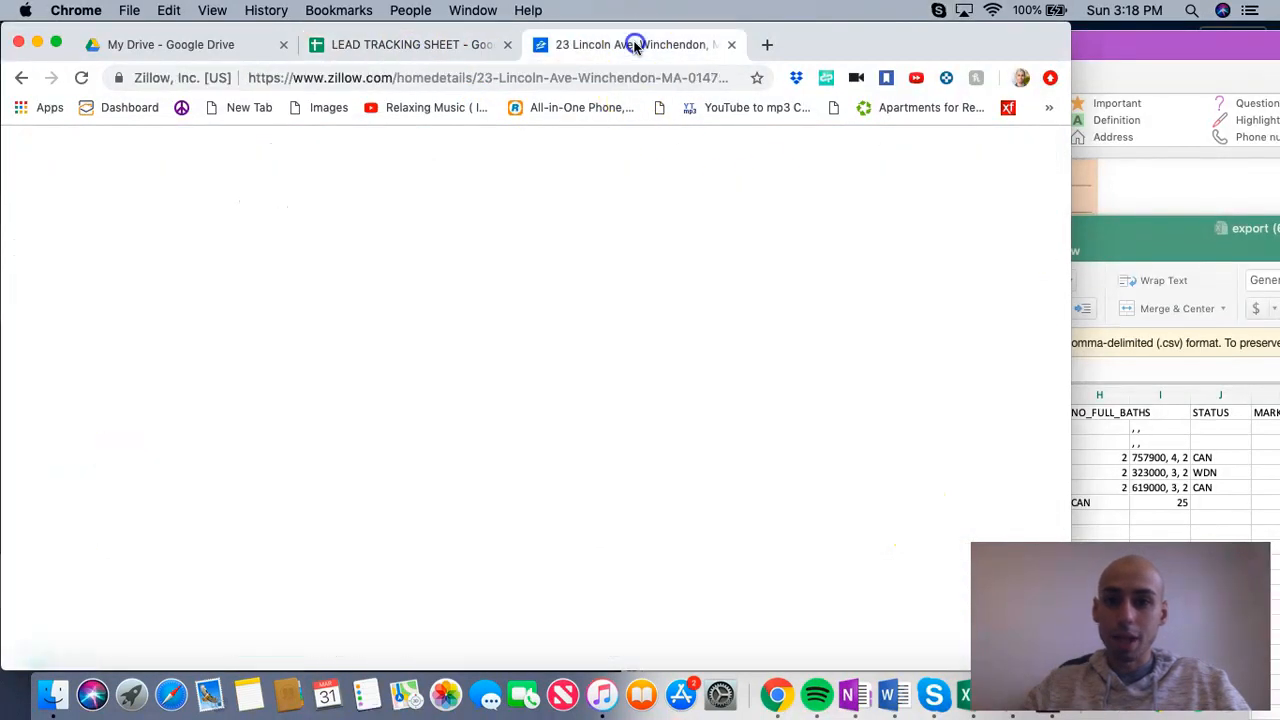
{"action": "scroll", "coordinate": [531, 476], "scroll_direction": "up", "scroll_amount": 5}
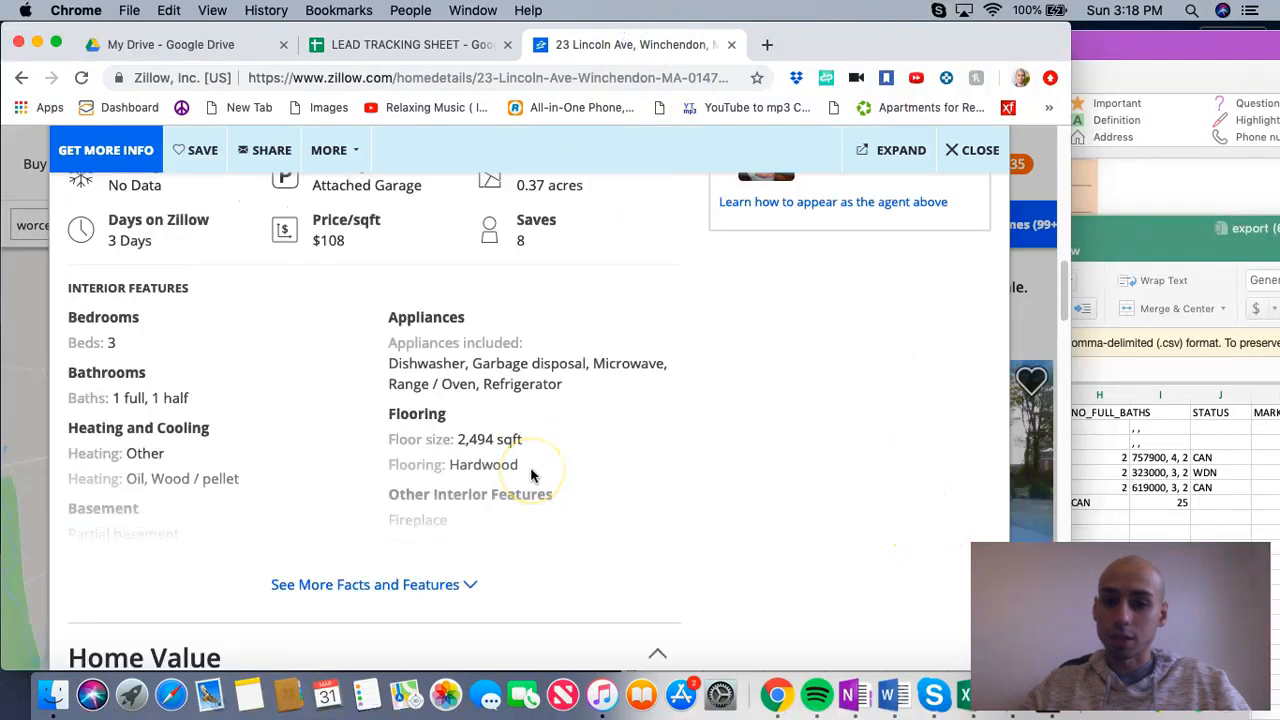
{"action": "scroll", "coordinate": [531, 476], "scroll_direction": "up", "scroll_amount": 10}
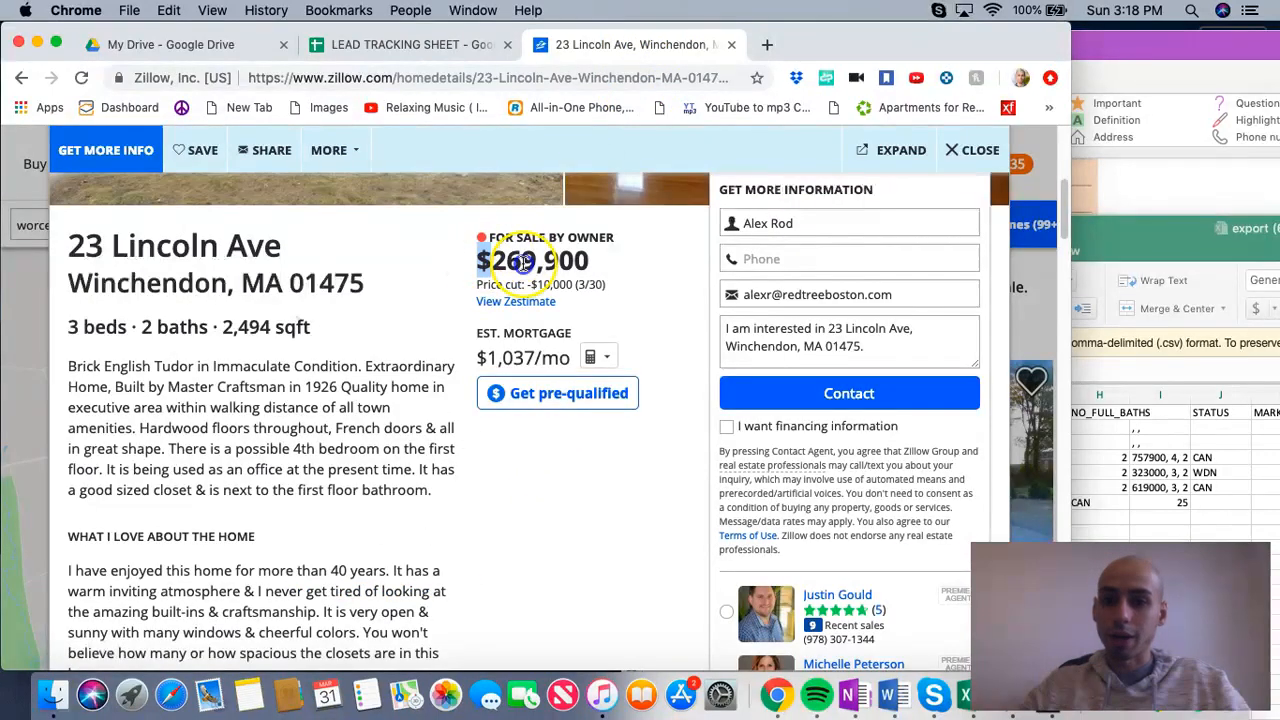
{"action": "left_click_drag", "start_coordinate": [478, 260], "coordinate": [620, 262]}
{"action": "scroll", "coordinate": [563, 421], "scroll_direction": "down", "scroll_amount": 10}
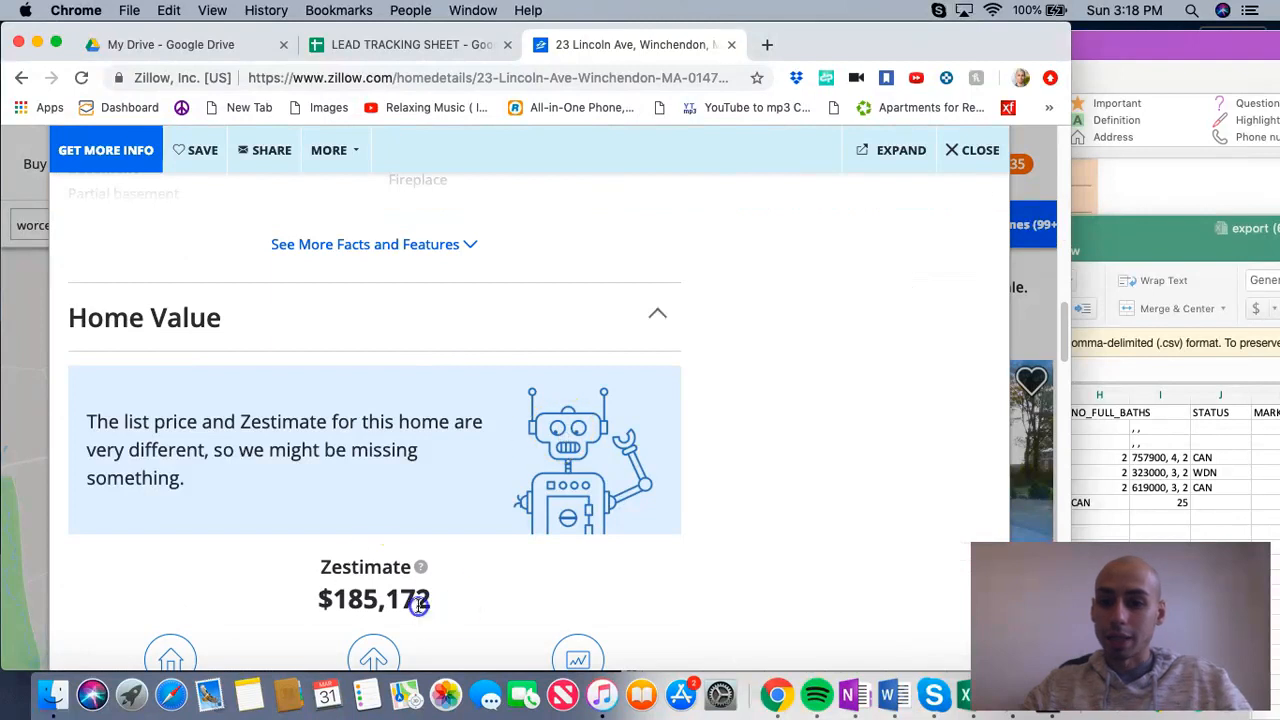
{"action": "left_click_drag", "start_coordinate": [430, 604], "coordinate": [303, 610]}
{"action": "scroll", "coordinate": [308, 585], "scroll_direction": "up", "scroll_amount": 10}
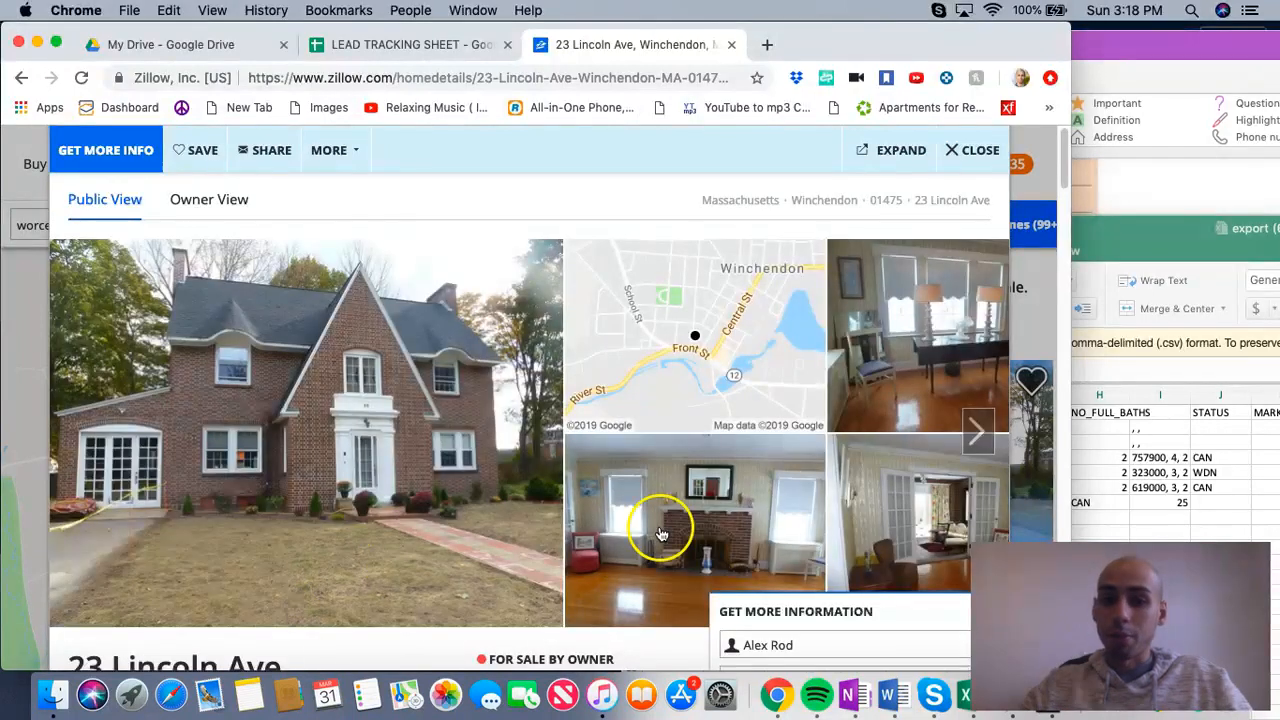
{"action": "scroll", "coordinate": [438, 437], "scroll_direction": "down", "scroll_amount": 4}
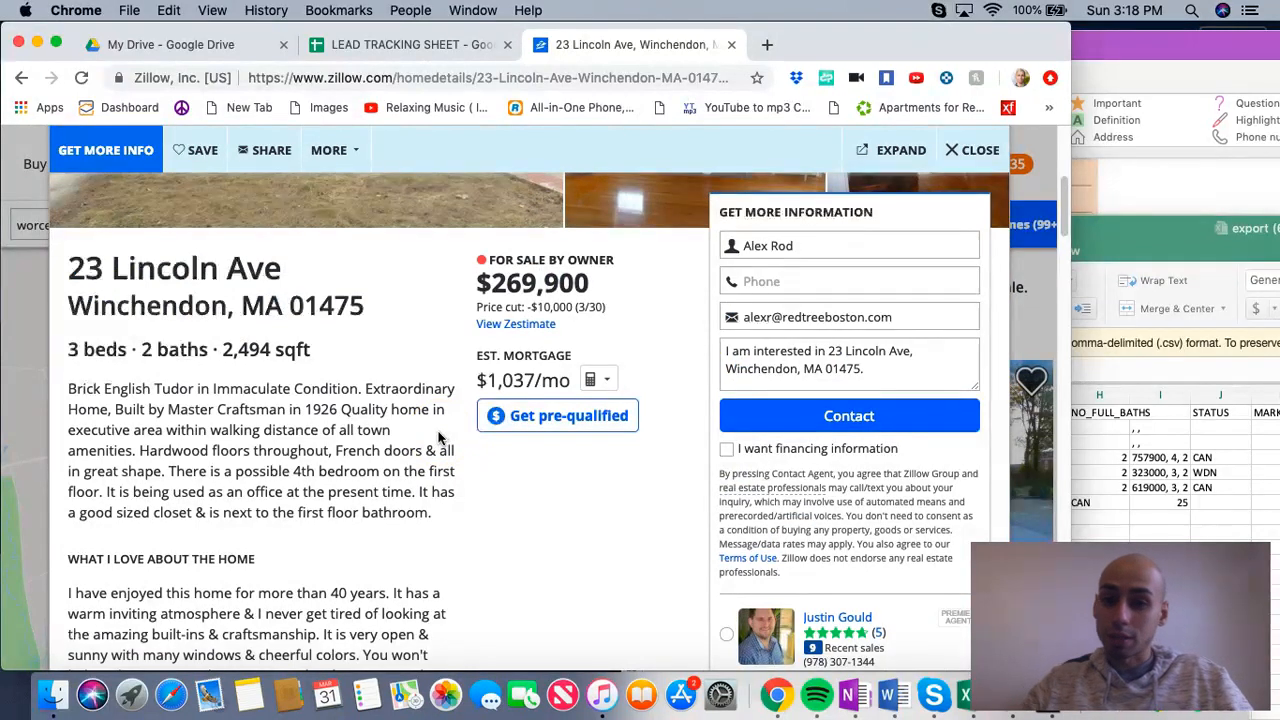
{"action": "scroll", "coordinate": [438, 437], "scroll_direction": "down", "scroll_amount": 10}
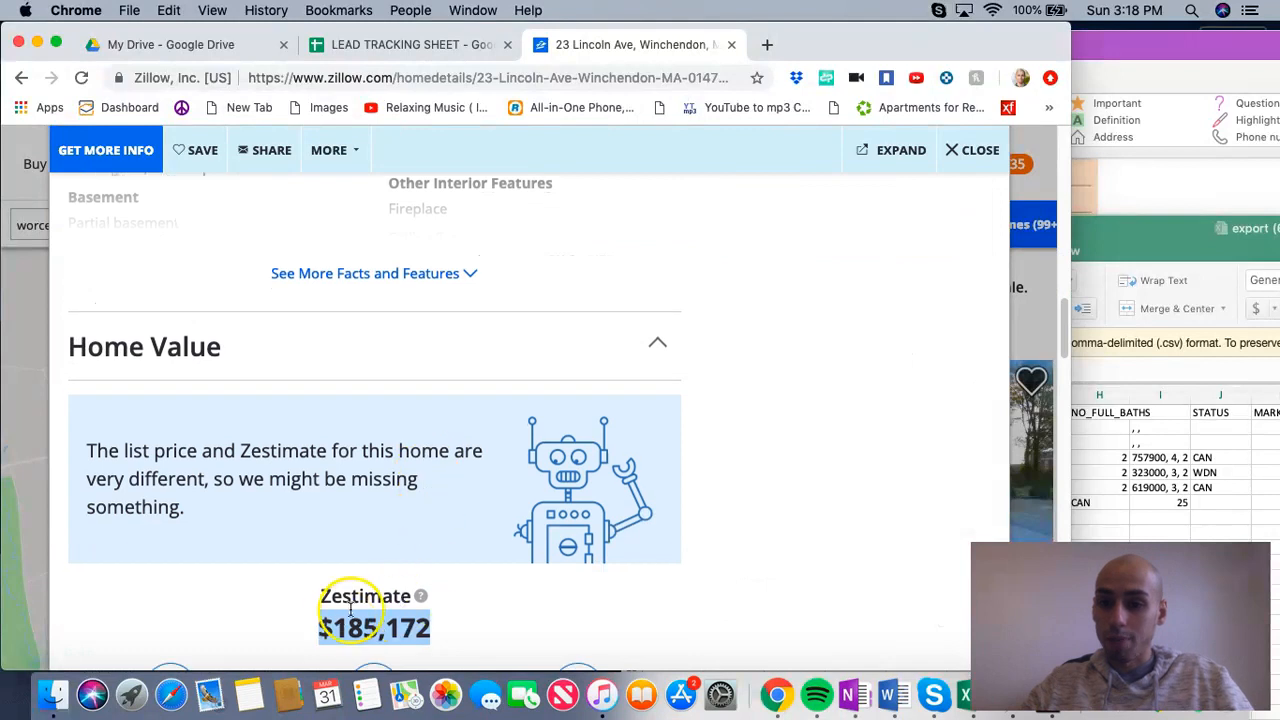
{"action": "scroll", "coordinate": [428, 500], "scroll_direction": "up", "scroll_amount": 8}
{"action": "left_click_drag", "start_coordinate": [593, 200], "coordinate": [478, 202]}
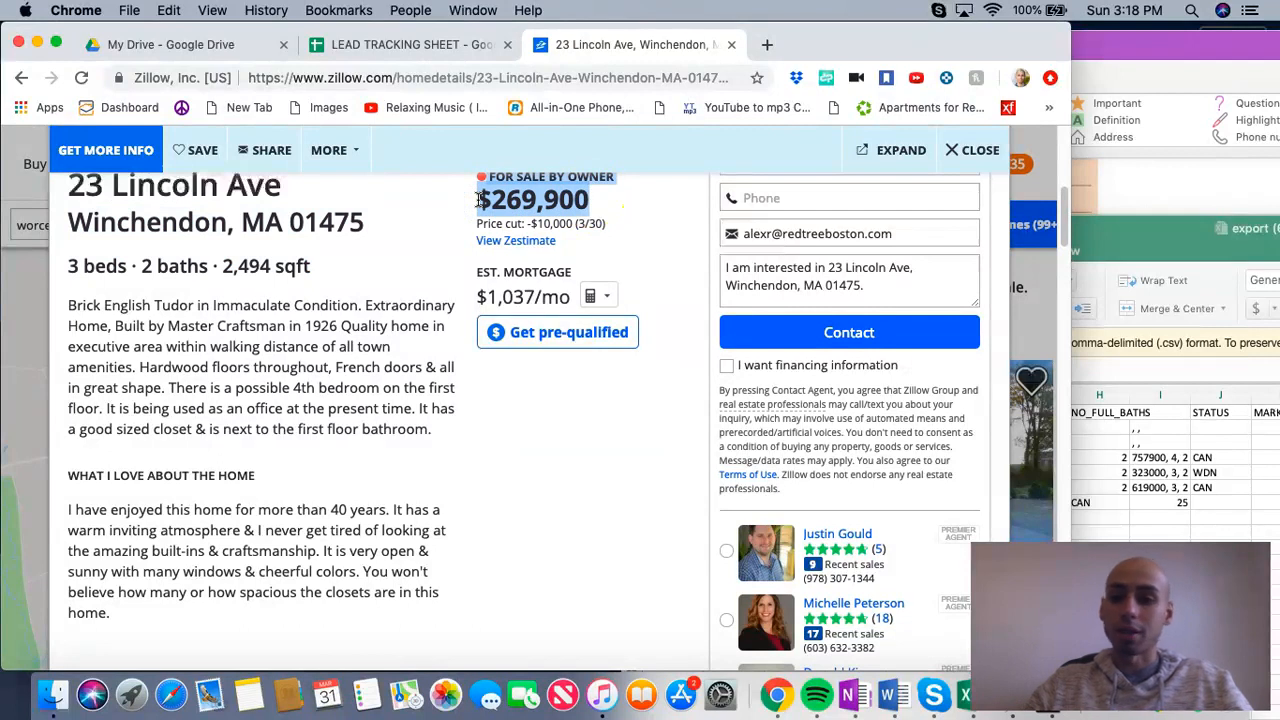
{"action": "left_click", "coordinate": [466, 206]}
{"action": "left_click_drag", "start_coordinate": [474, 202], "coordinate": [581, 204]}
{"action": "left_click", "coordinate": [582, 205]}
{"action": "left_click", "coordinate": [399, 55]}
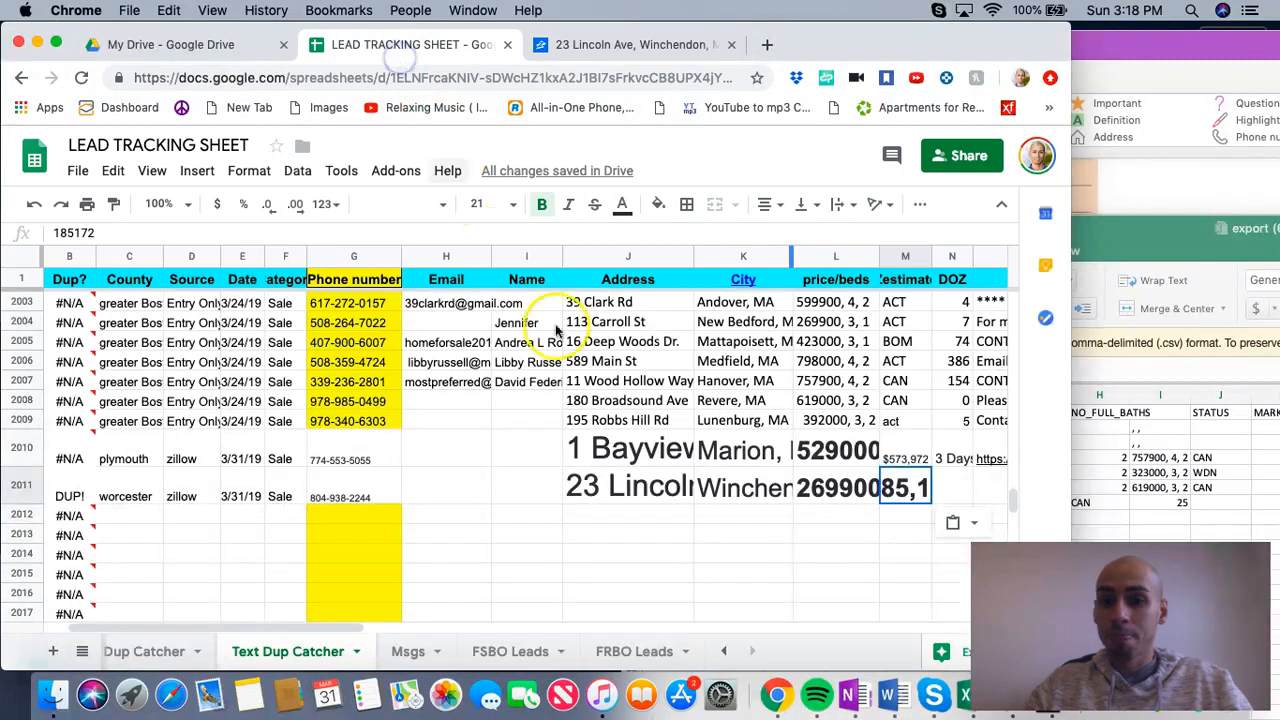
{"action": "left_click", "coordinate": [902, 486]}
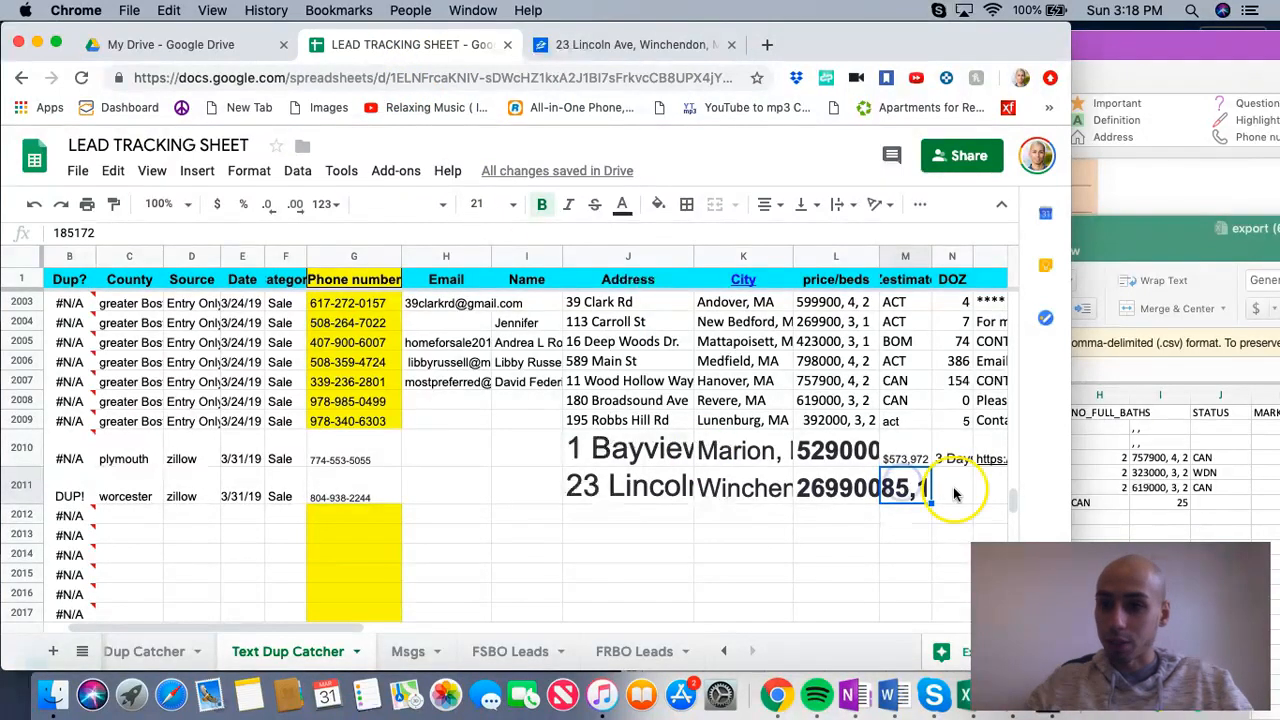
Step: Copy the listing's Days on Zillow value, 3 Days, and paste it into the DOZ cell of row 2011
{"action": "left_click", "coordinate": [645, 45]}
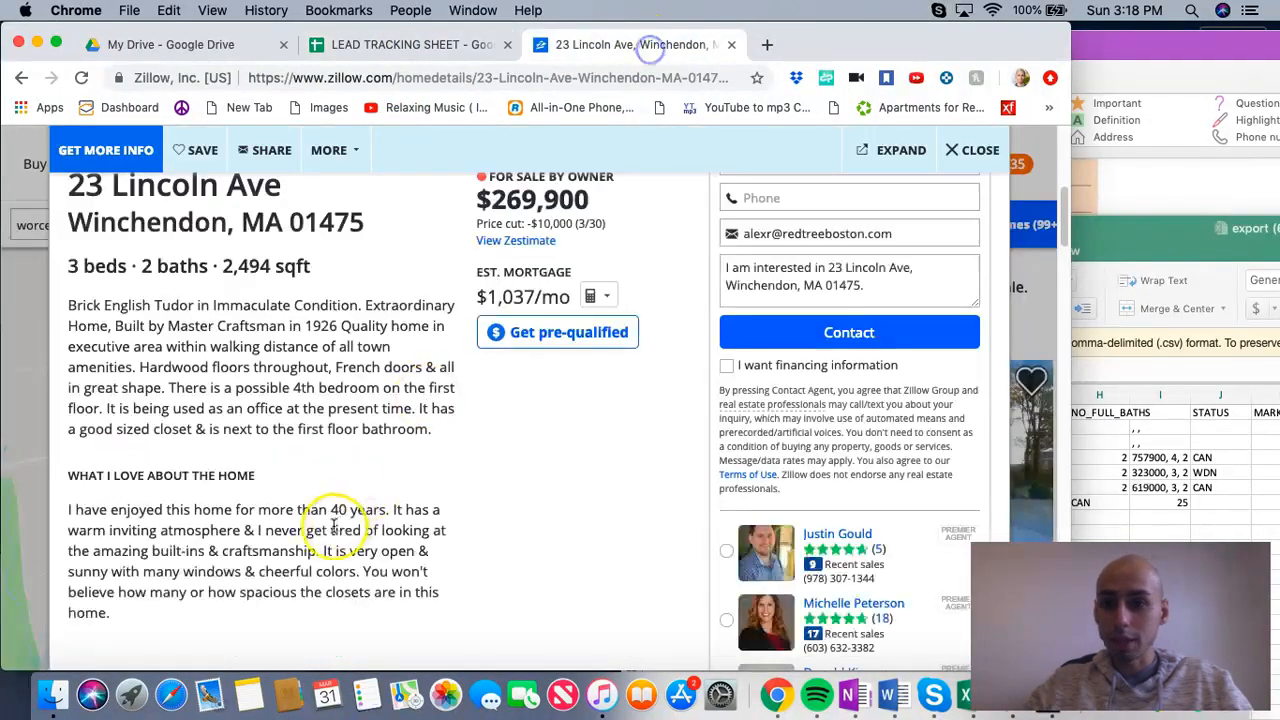
{"action": "scroll", "coordinate": [323, 520], "scroll_direction": "down", "scroll_amount": 5}
{"action": "left_click", "coordinate": [152, 443]}
{"action": "right_click", "coordinate": [107, 443]}
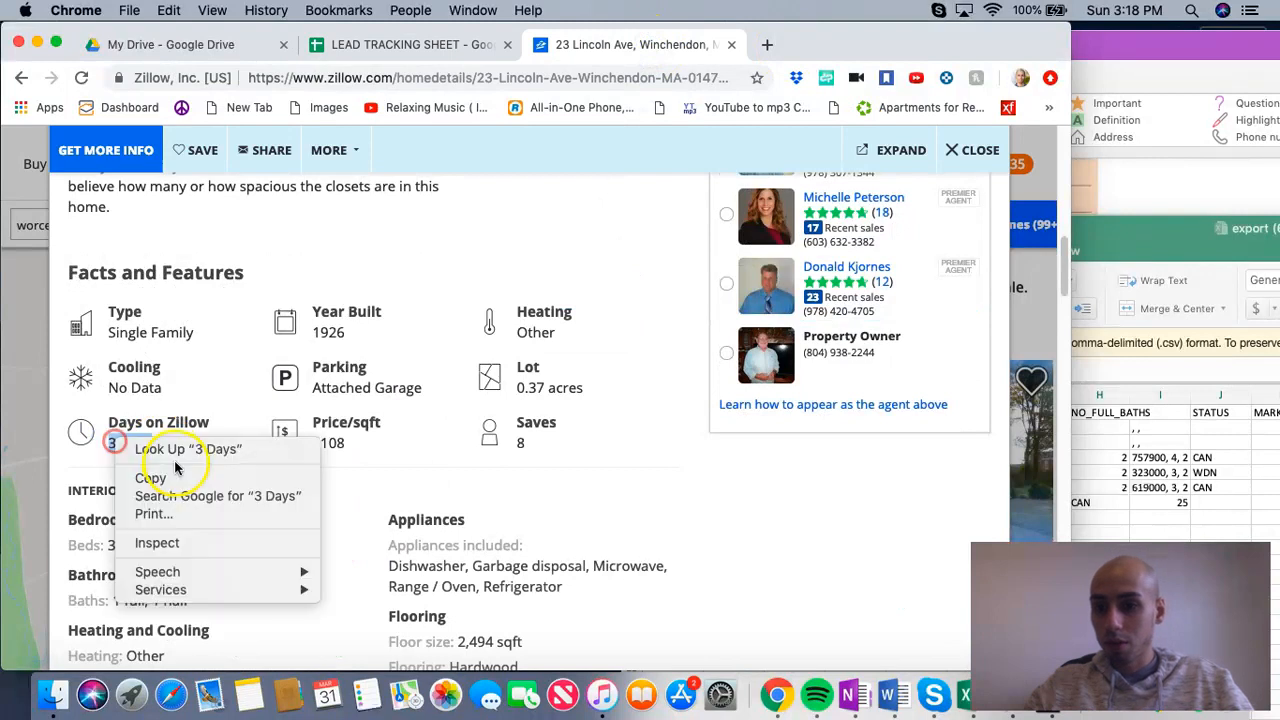
{"action": "left_click", "coordinate": [157, 474]}
{"action": "left_click", "coordinate": [400, 44]}
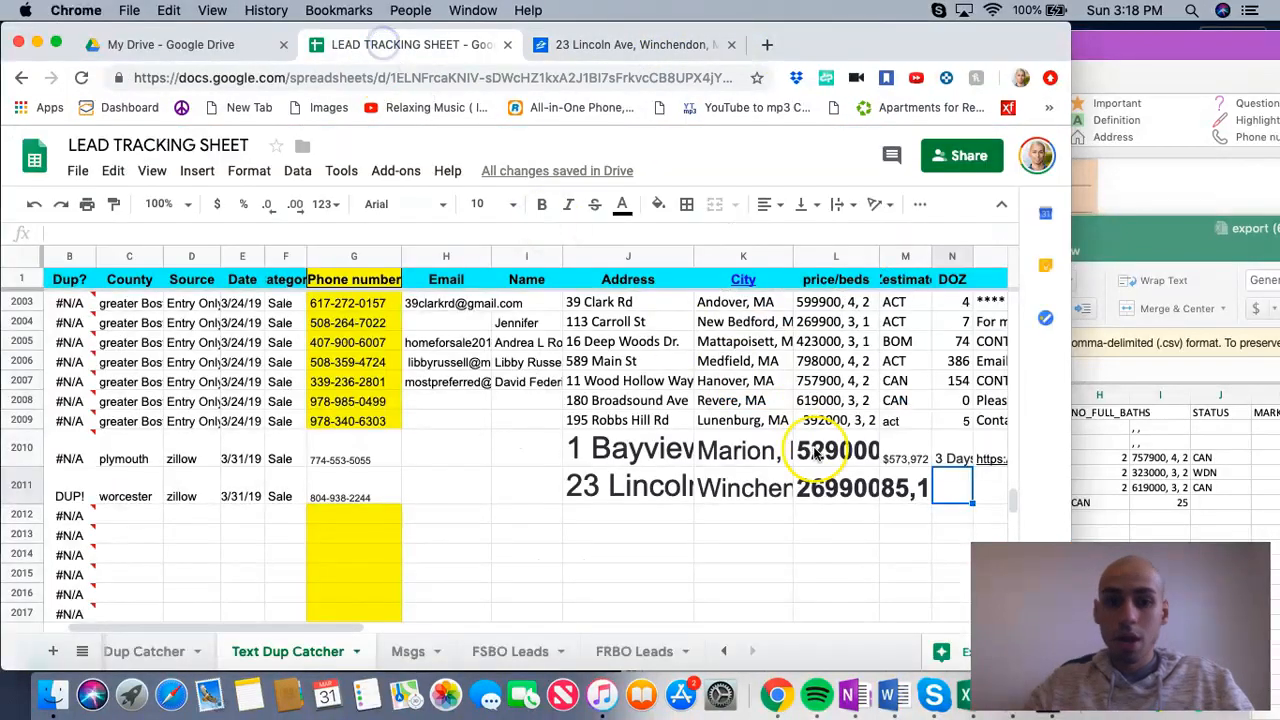
{"action": "right_click", "coordinate": [952, 495]}
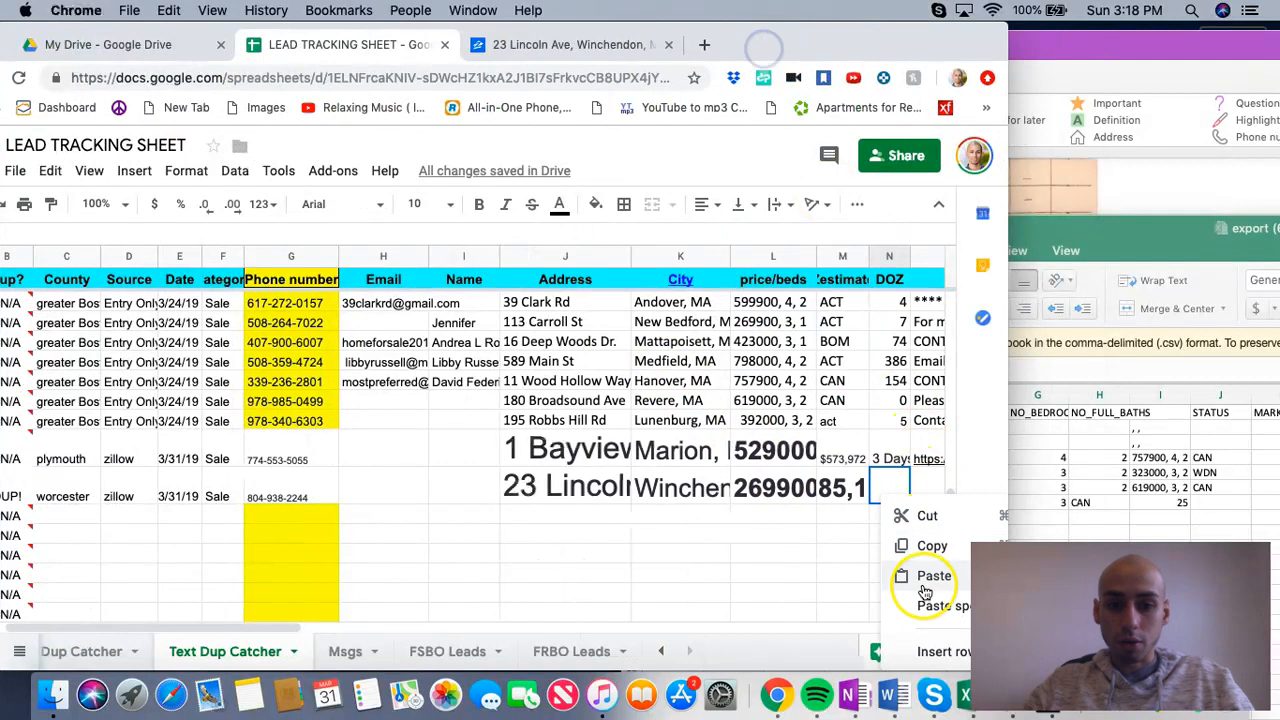
{"action": "left_click", "coordinate": [925, 573]}
{"action": "left_click_drag", "start_coordinate": [785, 33], "coordinate": [895, 33]}
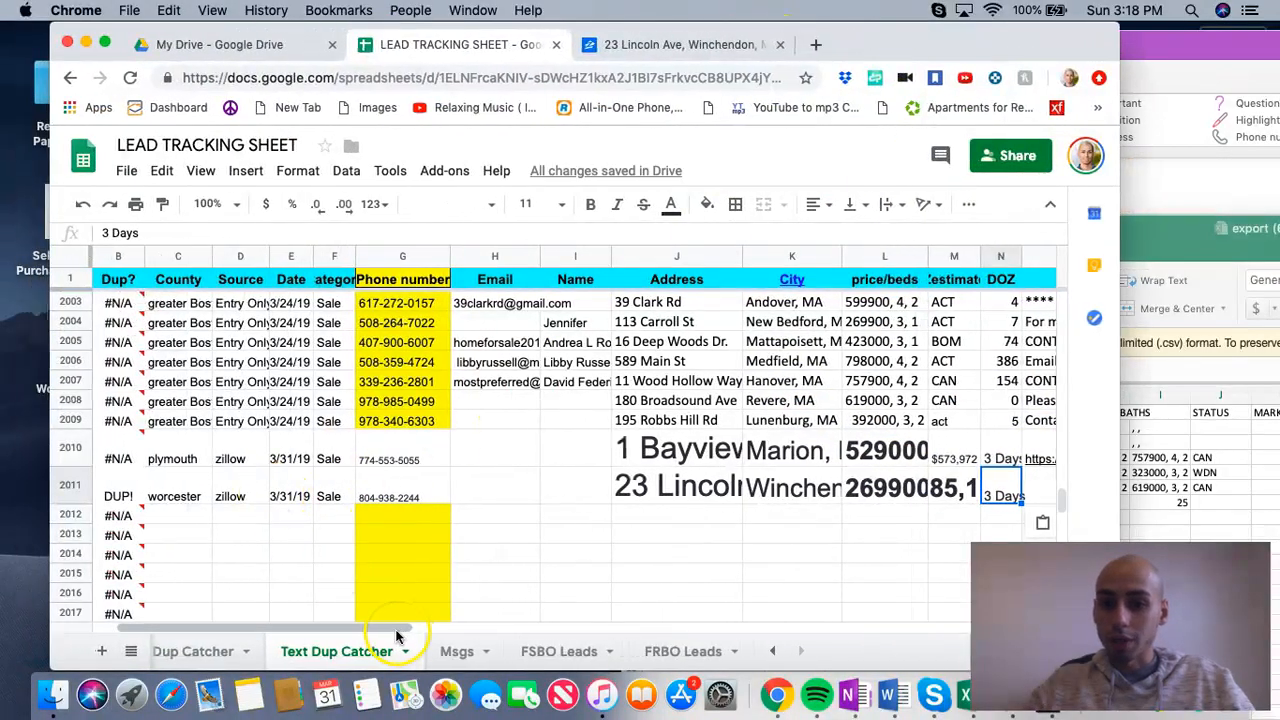
Step: Clear the duplicate Winchendon lead's details from row 2011, from the phone number across to the DOZ value
{"action": "left_click_drag", "start_coordinate": [280, 627], "coordinate": [255, 627]}
{"action": "left_click", "coordinate": [489, 497]}
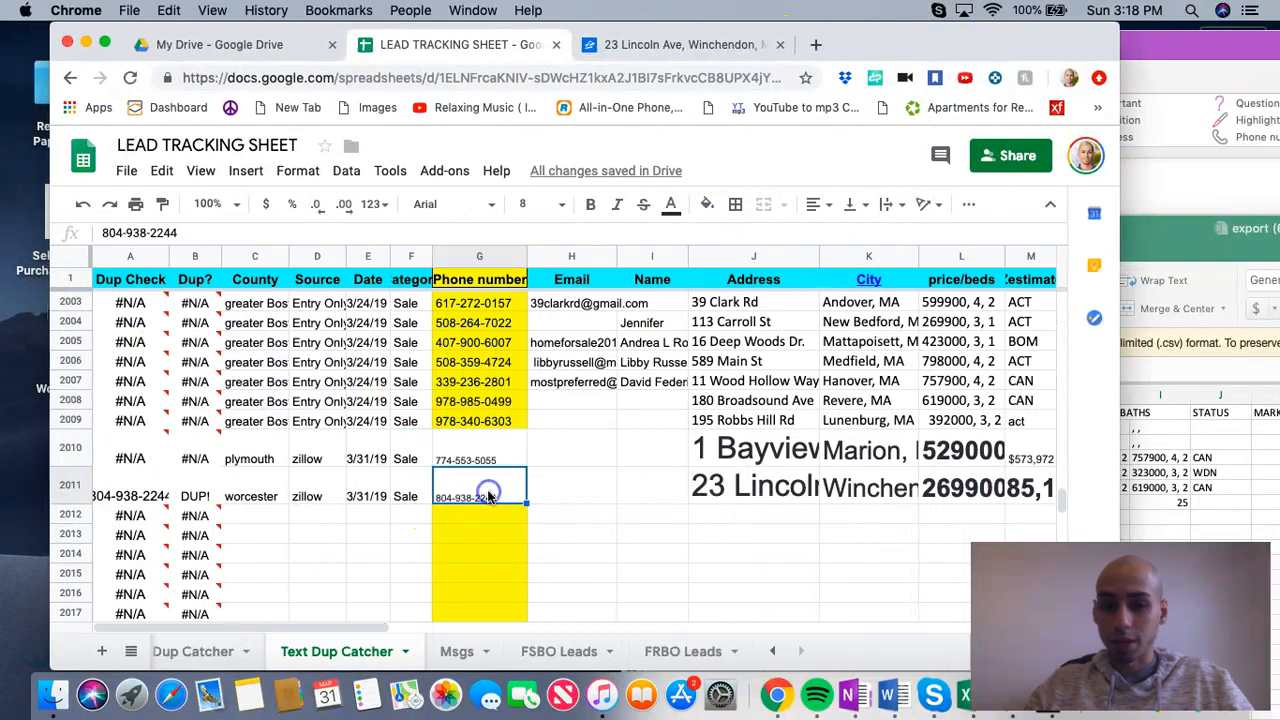
{"action": "key", "text": "Delete"}
{"action": "key", "text": "Right"}
{"action": "key", "text": "Right"}
{"action": "key", "text": "Right"}
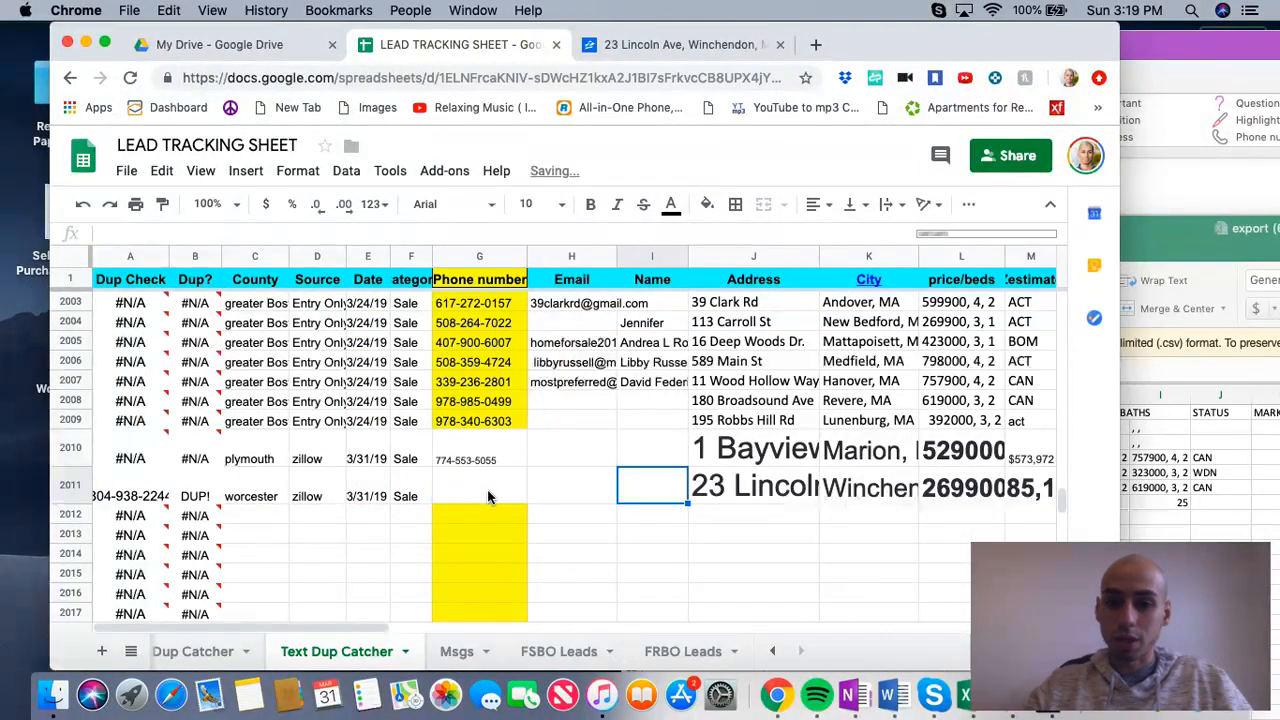
{"action": "key", "text": "Delete"}
{"action": "key", "text": "Right"}
{"action": "key", "text": "Delete"}
{"action": "key", "text": "Right"}
{"action": "key", "text": "Delete"}
{"action": "key", "text": "Right"}
{"action": "key", "text": "Right"}
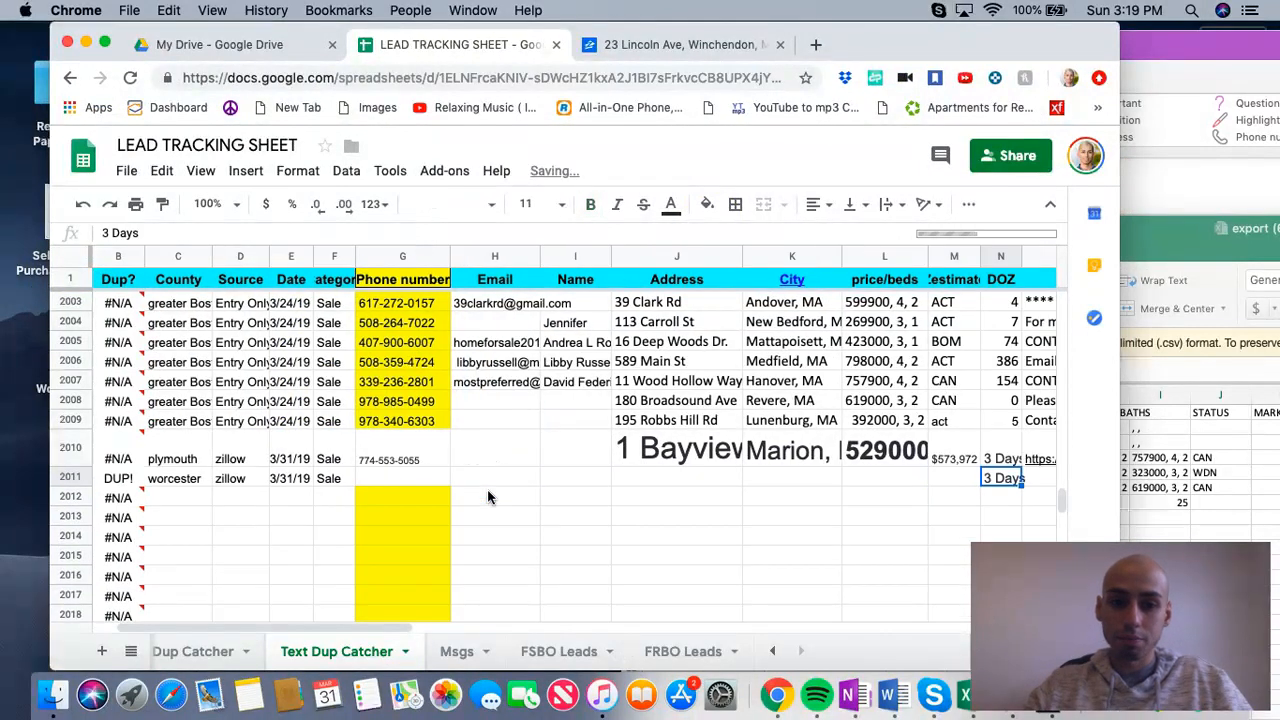
{"action": "key", "text": "Delete"}
{"action": "left_click_drag", "start_coordinate": [252, 629], "coordinate": [141, 620]}
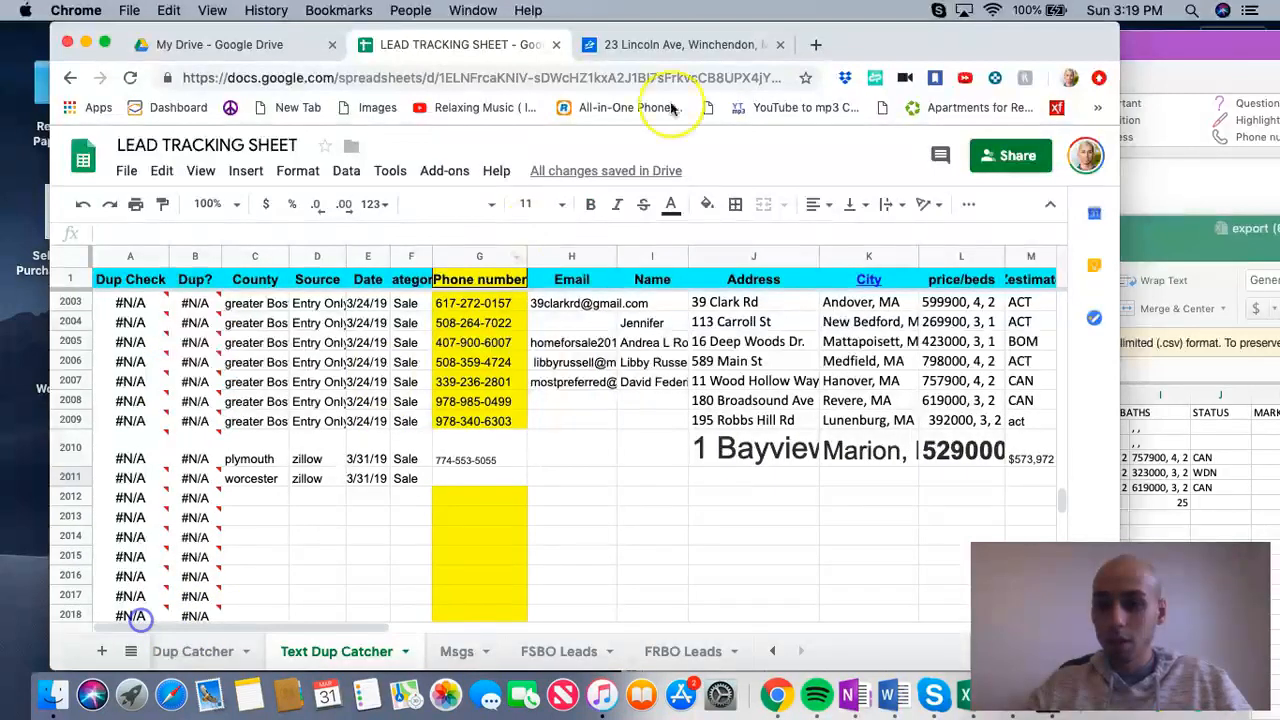
Step: Close the Winchendon listing on Zillow and rerun the recent Worcester County MA search
{"action": "left_click", "coordinate": [683, 44]}
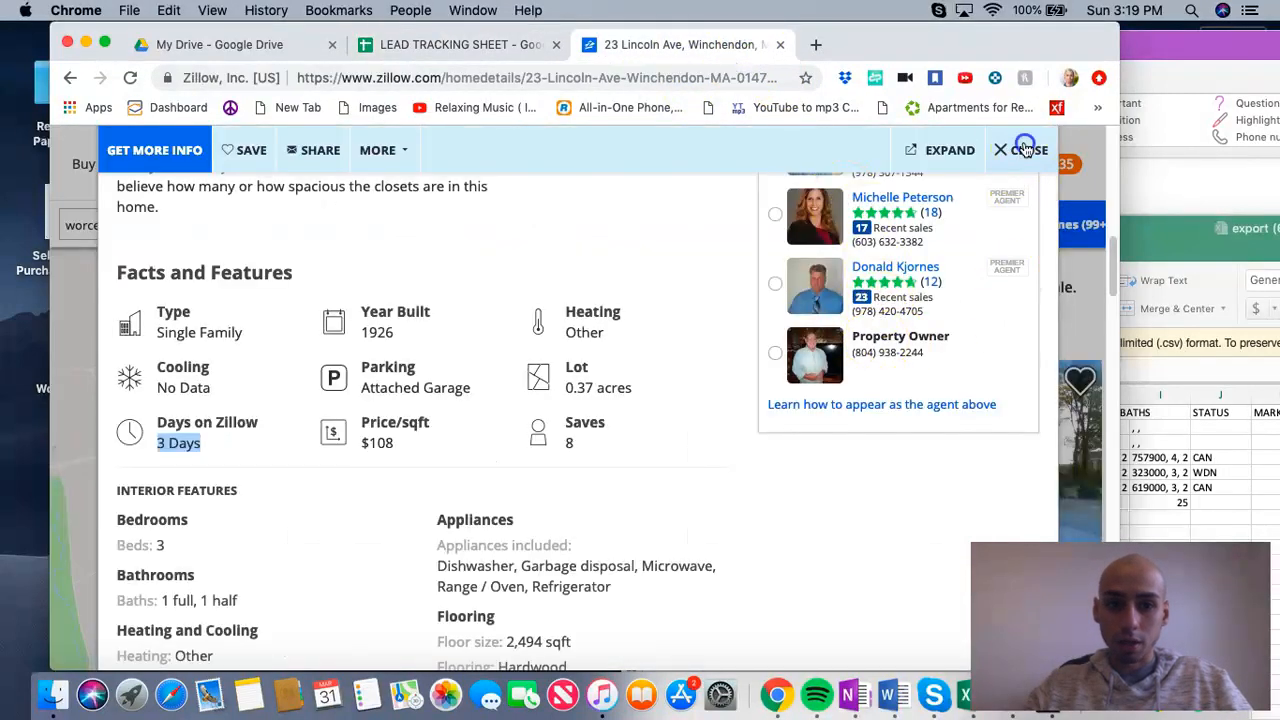
{"action": "left_click", "coordinate": [1025, 149]}
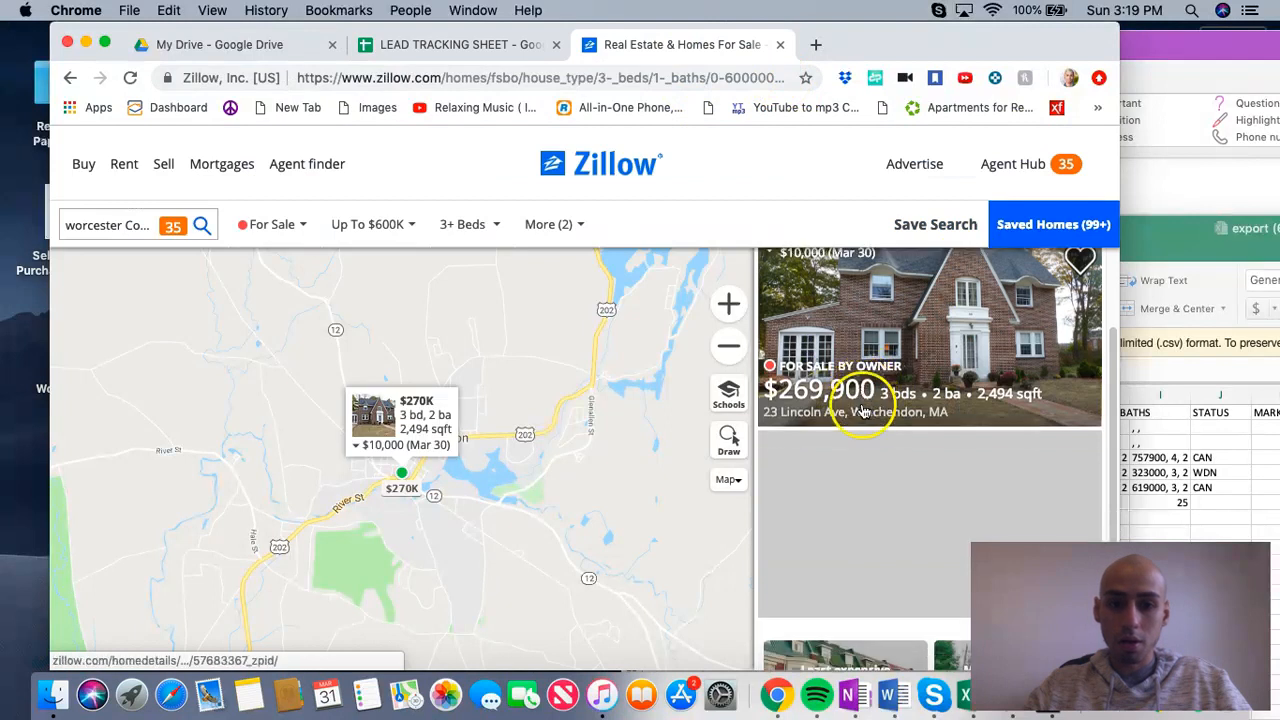
{"action": "scroll", "coordinate": [853, 468], "scroll_direction": "down", "scroll_amount": 3}
{"action": "scroll", "coordinate": [853, 468], "scroll_direction": "up", "scroll_amount": 3}
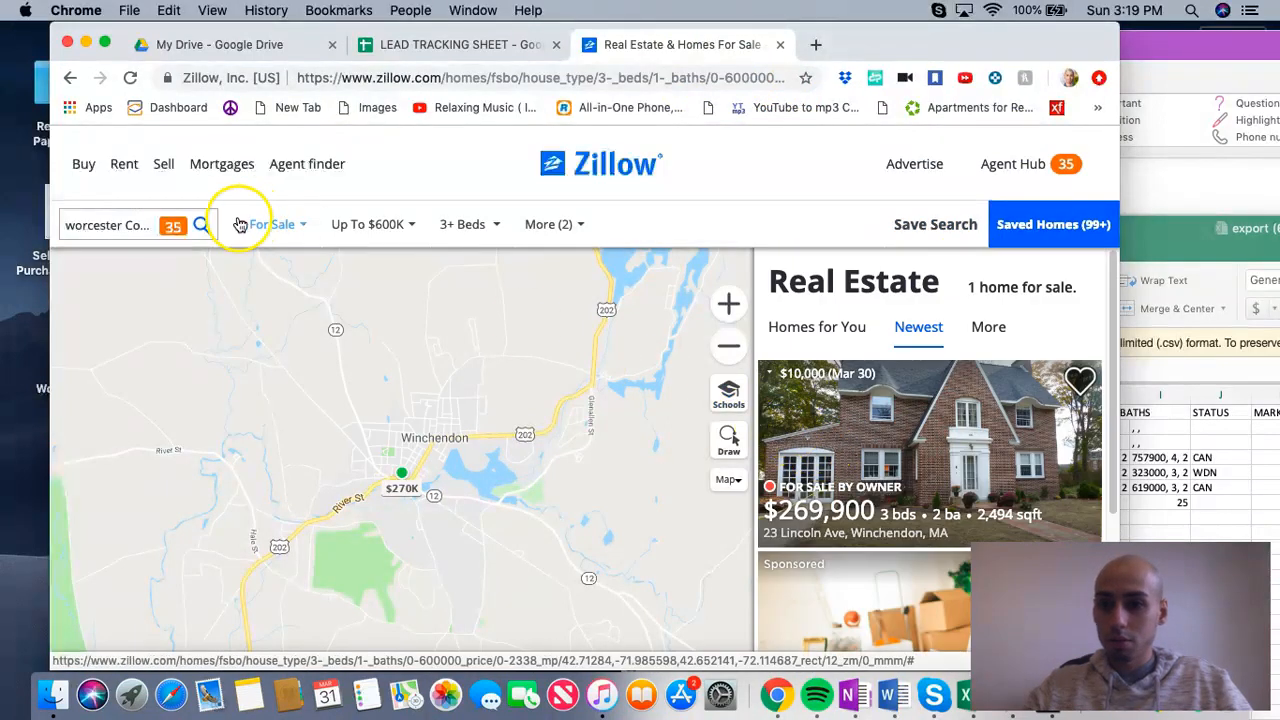
{"action": "left_click", "coordinate": [120, 224]}
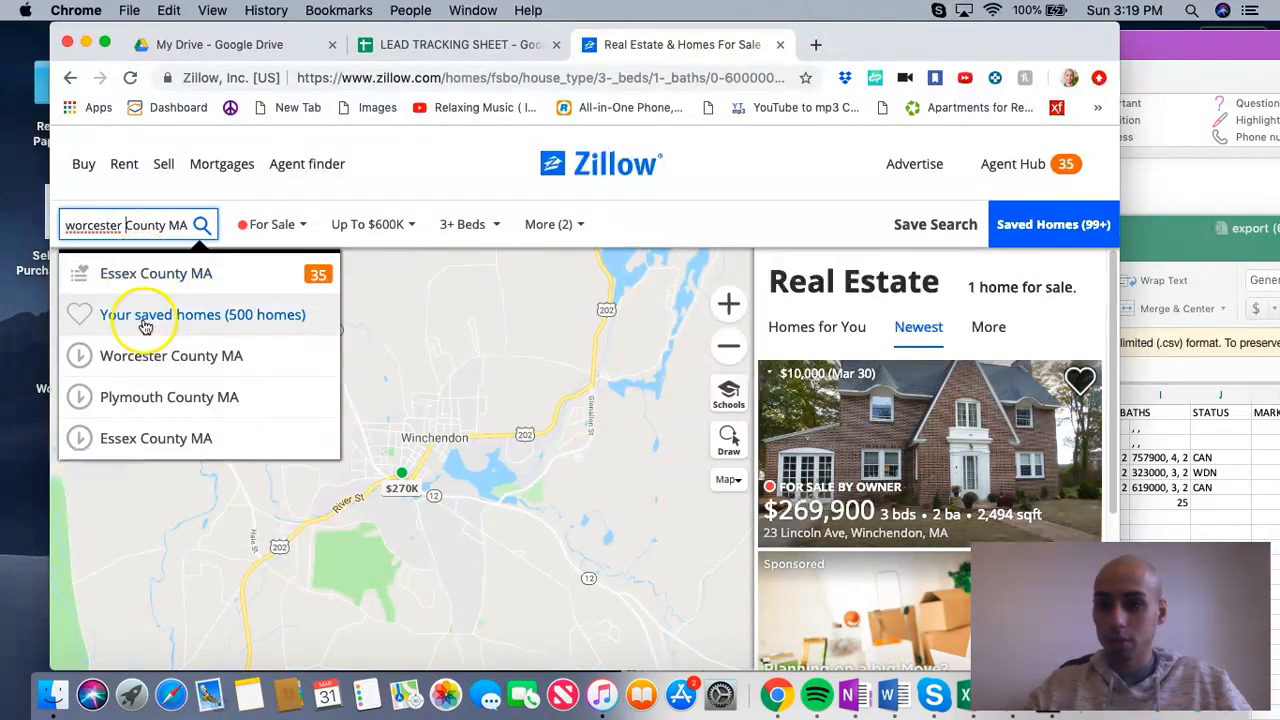
{"action": "left_click", "coordinate": [150, 354]}
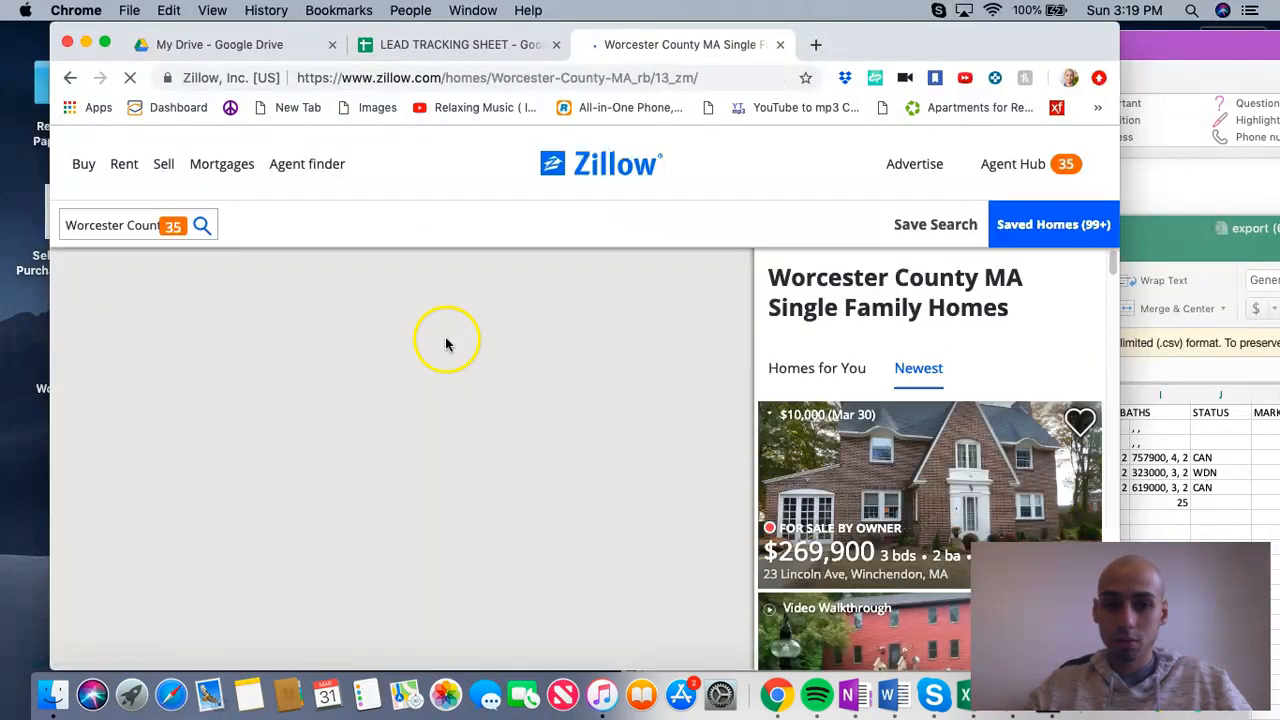
Step: Open the $365,000 for-sale-by-owner listing in Spencer and locate the property owner's contact details
{"action": "scroll", "coordinate": [862, 470], "scroll_direction": "down", "scroll_amount": 2}
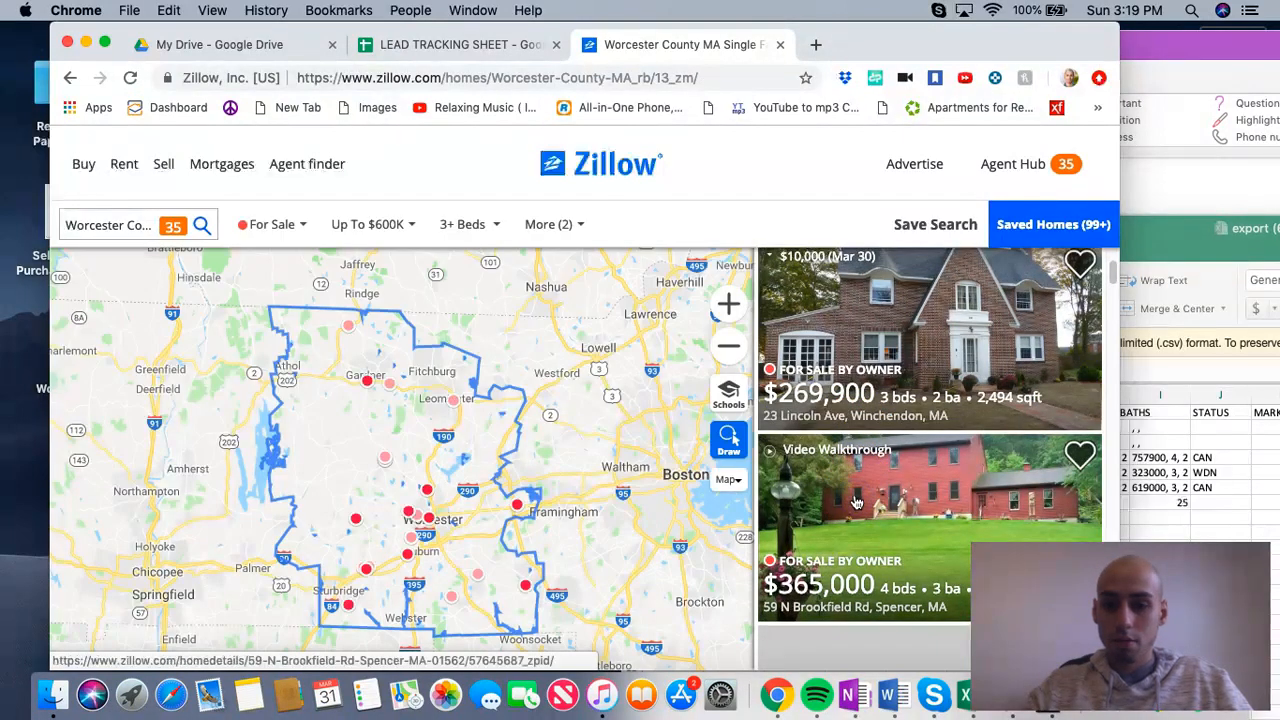
{"action": "left_click", "coordinate": [835, 502]}
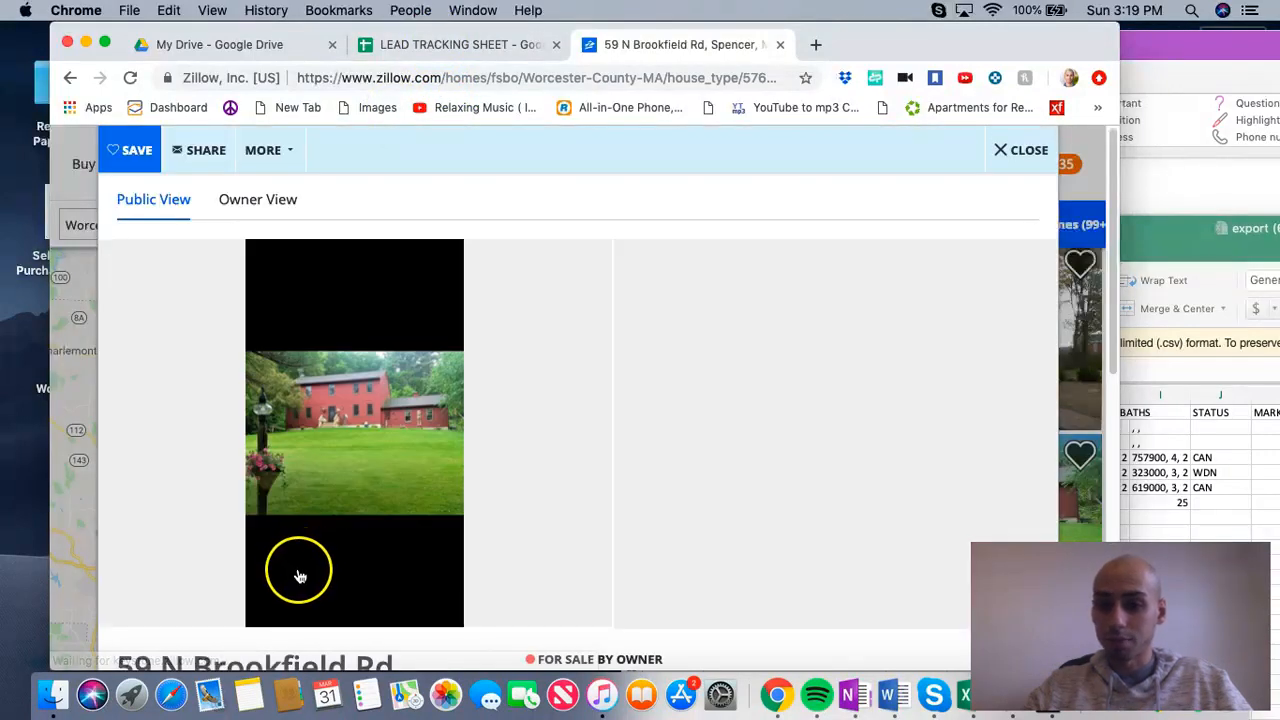
{"action": "scroll", "coordinate": [275, 620], "scroll_direction": "down", "scroll_amount": 20}
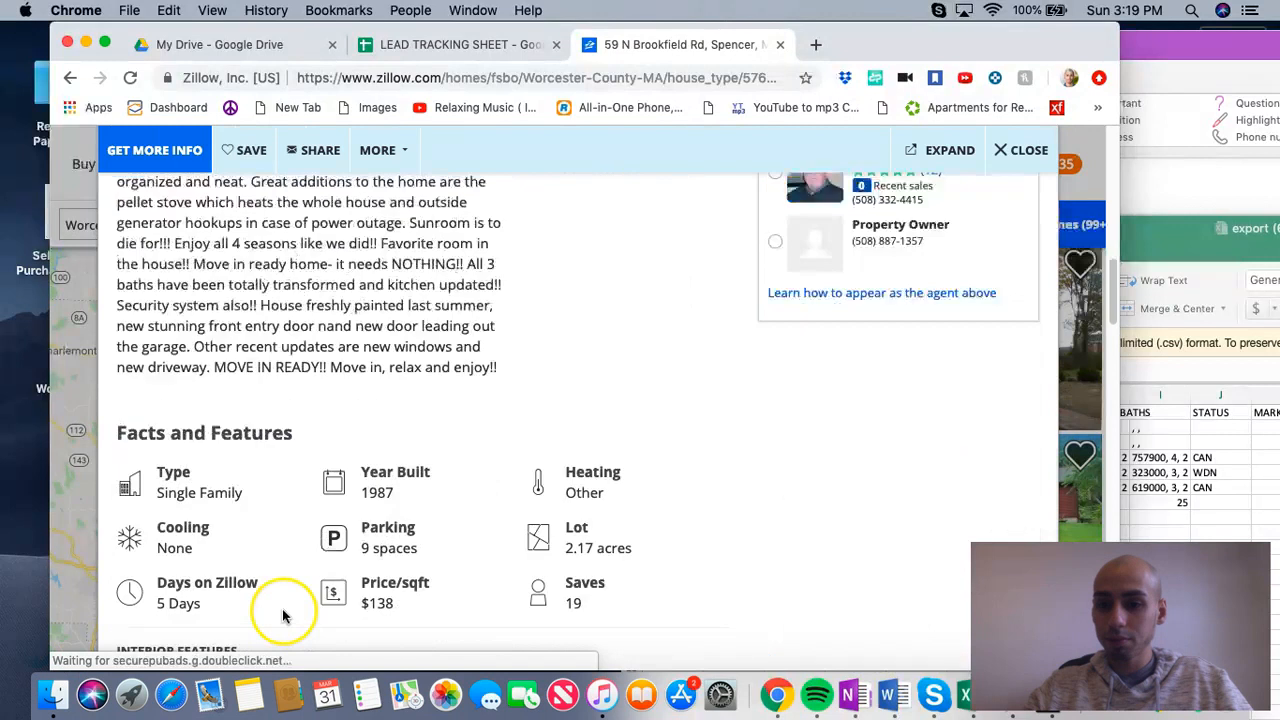
{"action": "scroll", "coordinate": [529, 457], "scroll_direction": "up", "scroll_amount": 10}
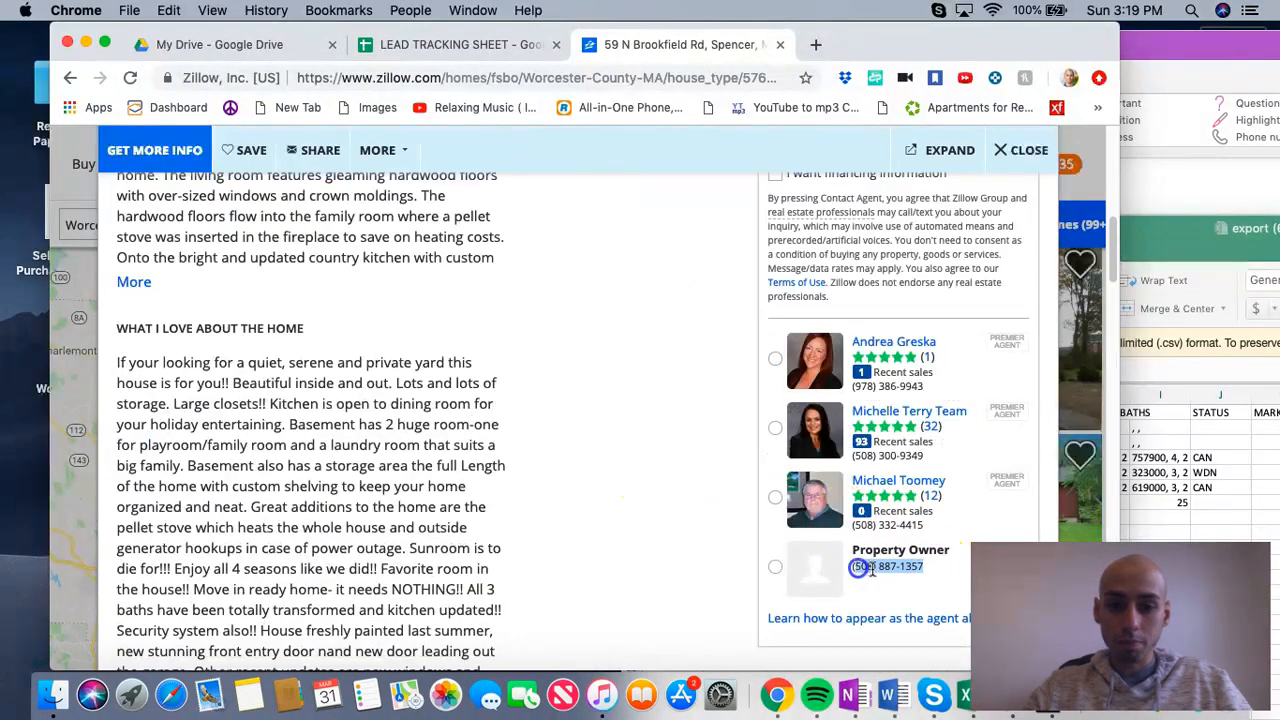
Step: Copy the property owner's phone number from the Spencer listing into the Phone number cell of row 2011
{"action": "right_click", "coordinate": [872, 569]}
{"action": "left_click", "coordinate": [488, 38]}
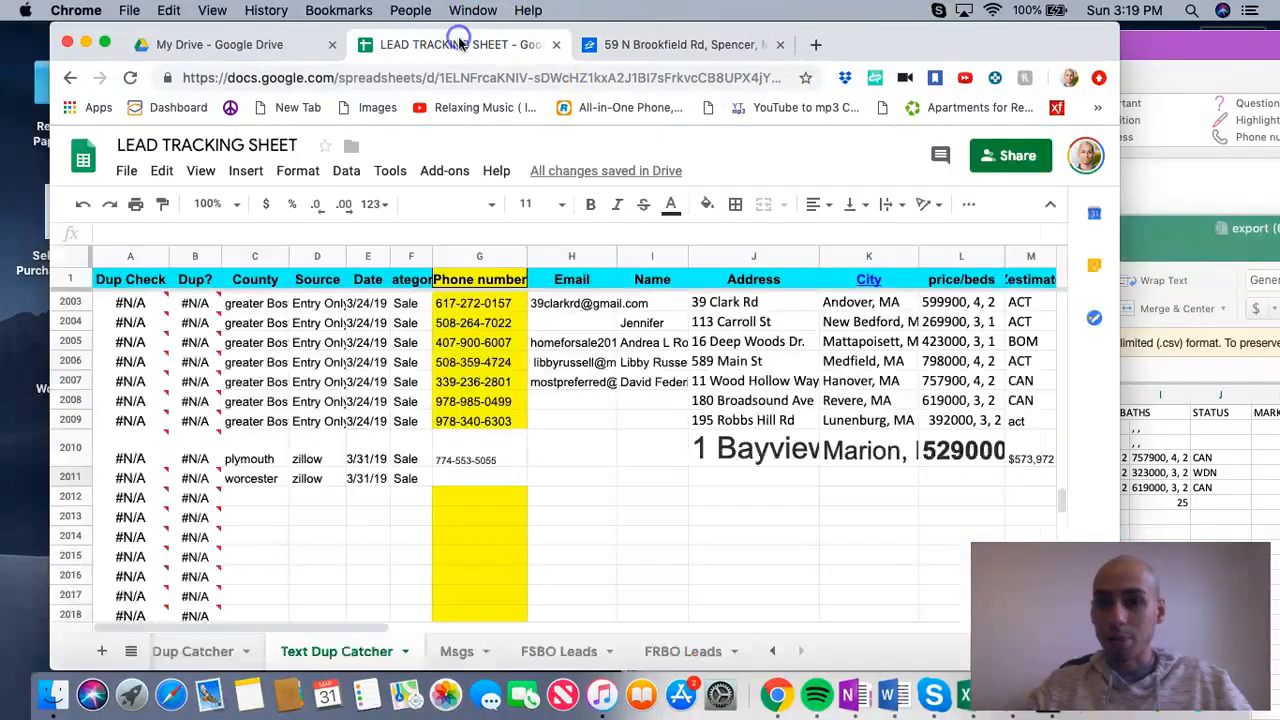
{"action": "right_click", "coordinate": [455, 478]}
{"action": "left_click", "coordinate": [530, 565]}
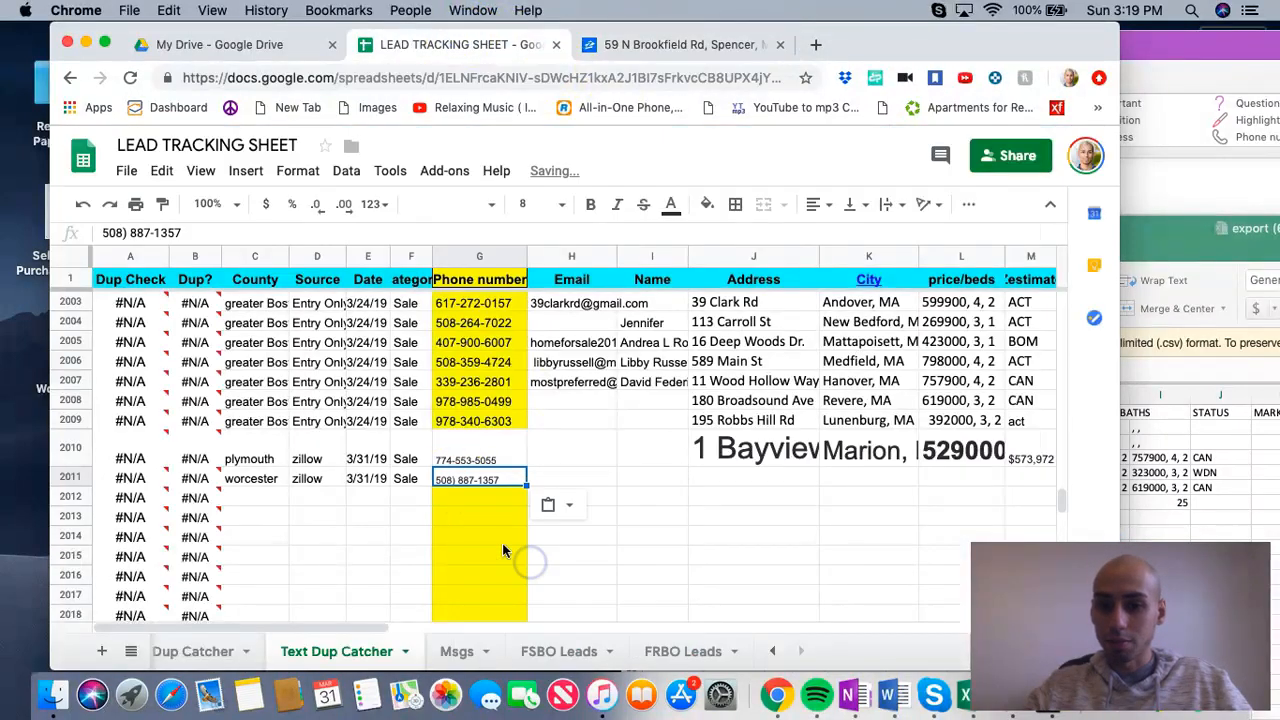
Step: Reformat the phone number in row 2011 with a hyphen instead of the parenthesis and space, then inspect its Dup Check cell
{"action": "double_click", "coordinate": [467, 479]}
{"action": "left_click", "coordinate": [459, 475]}
{"action": "key", "text": "BackSpace"}
{"action": "key", "text": "BackSpace"}
{"action": "type", "text": "-"}
{"action": "left_click", "coordinate": [550, 478]}
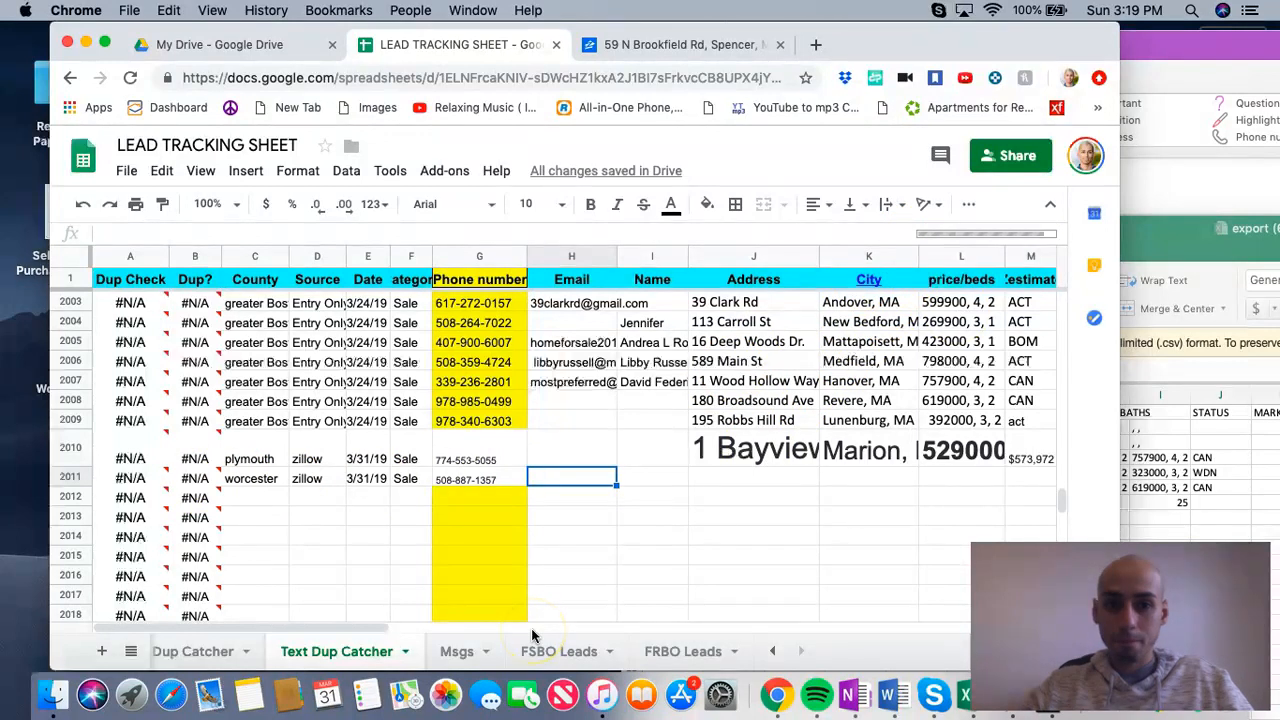
{"action": "left_click", "coordinate": [132, 479]}
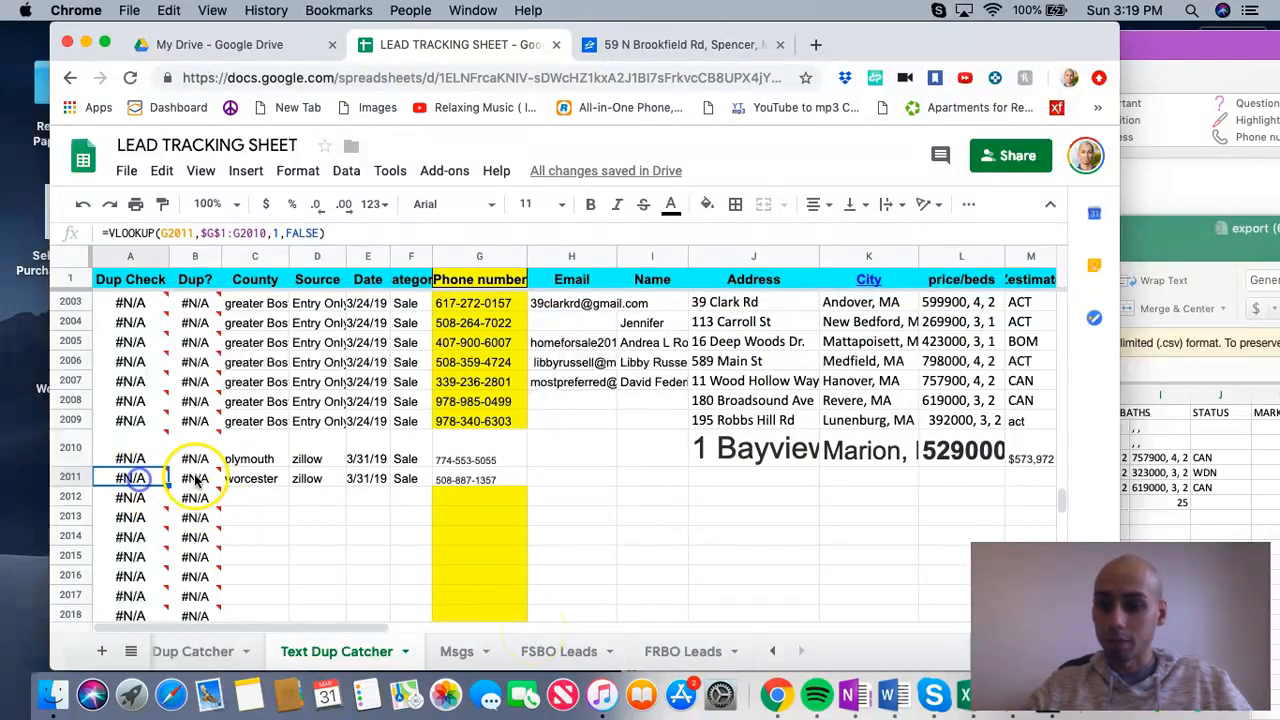
Step: Copy the street address from the Spencer listing and paste it into the Address cell of row 2011
{"action": "left_click", "coordinate": [748, 480]}
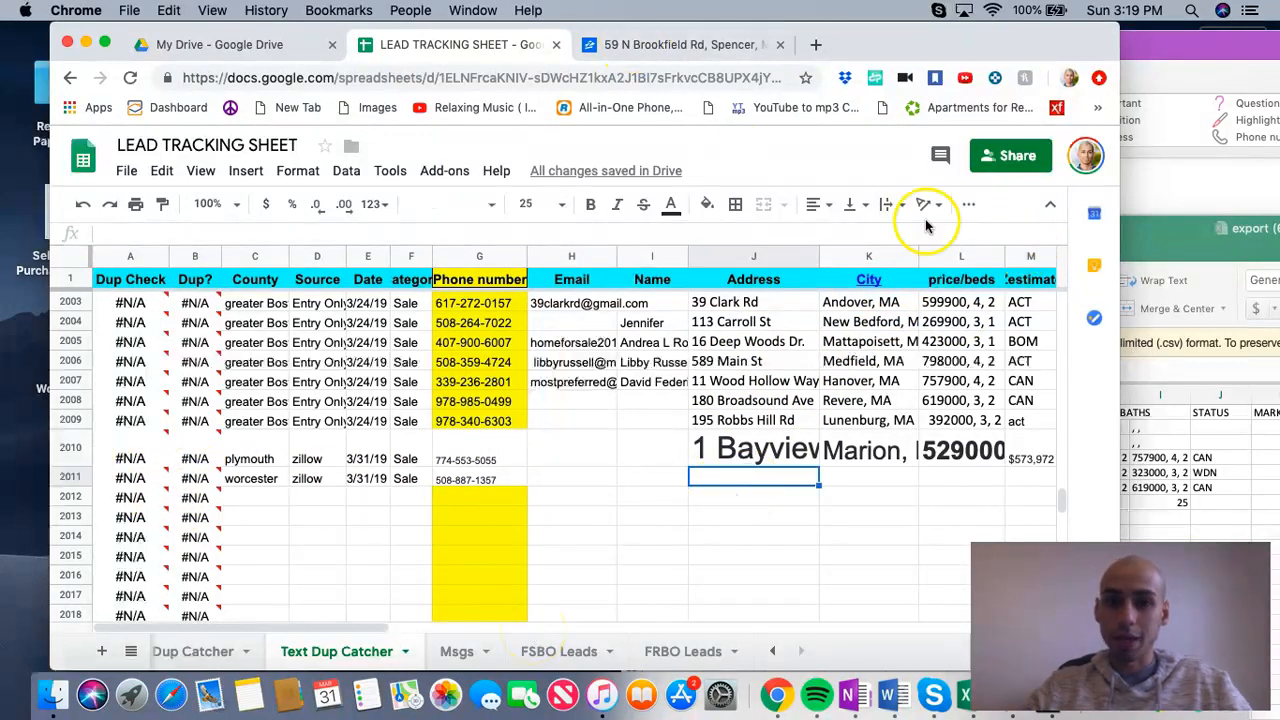
{"action": "left_click", "coordinate": [700, 57]}
{"action": "scroll", "coordinate": [357, 486], "scroll_direction": "up", "scroll_amount": 10}
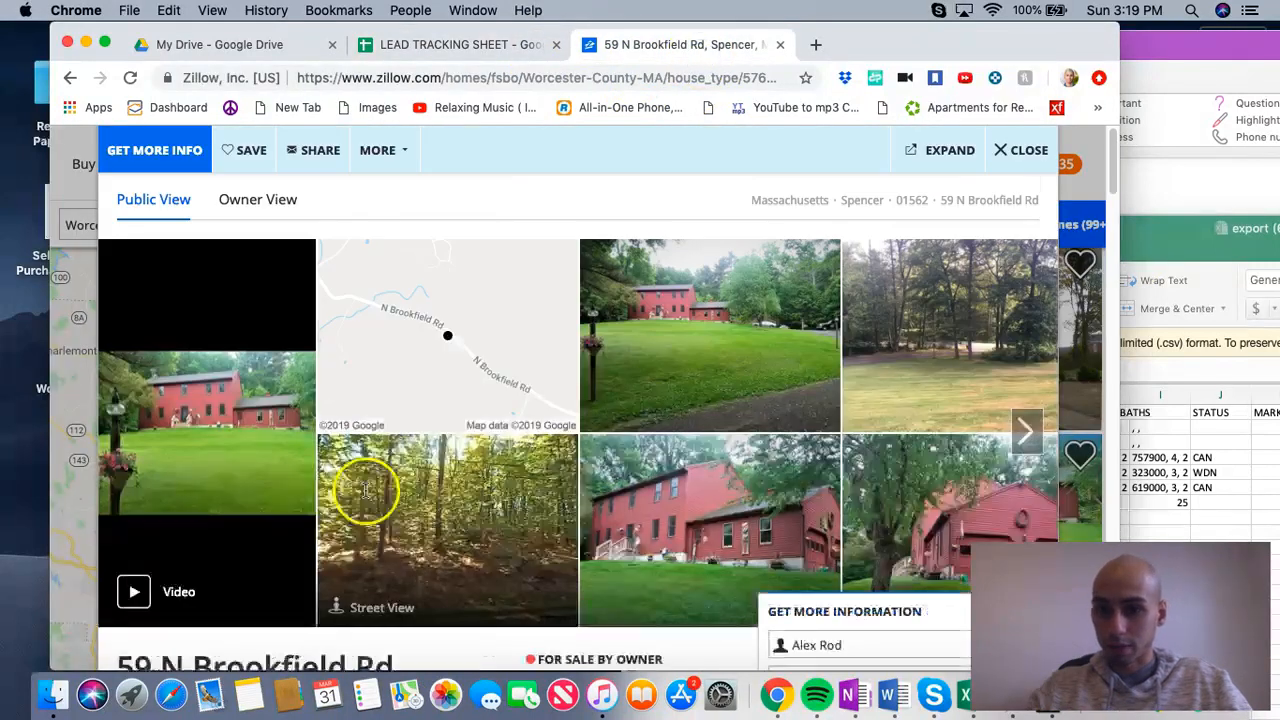
{"action": "scroll", "coordinate": [380, 485], "scroll_direction": "down", "scroll_amount": 3}
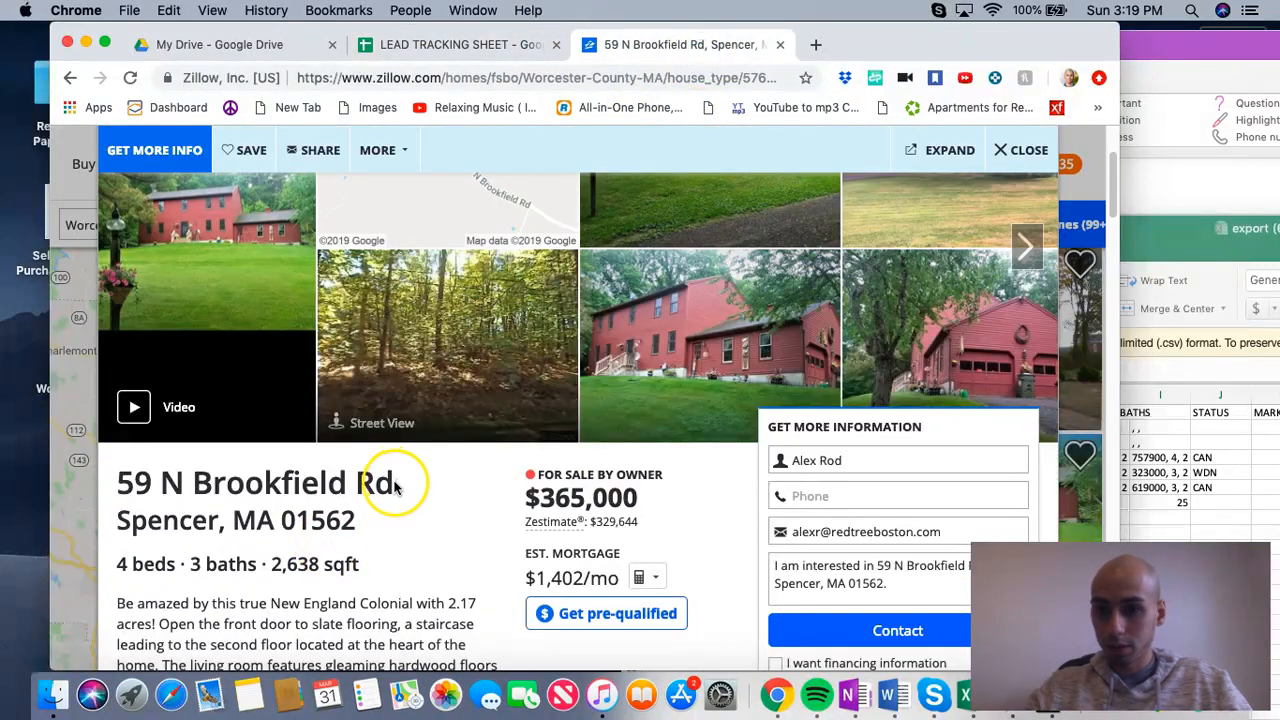
{"action": "left_click_drag", "start_coordinate": [383, 484], "coordinate": [117, 484]}
{"action": "right_click", "coordinate": [157, 482]}
{"action": "left_click", "coordinate": [171, 523]}
{"action": "left_click", "coordinate": [412, 55]}
{"action": "left_click", "coordinate": [712, 480]}
{"action": "right_click", "coordinate": [728, 482]}
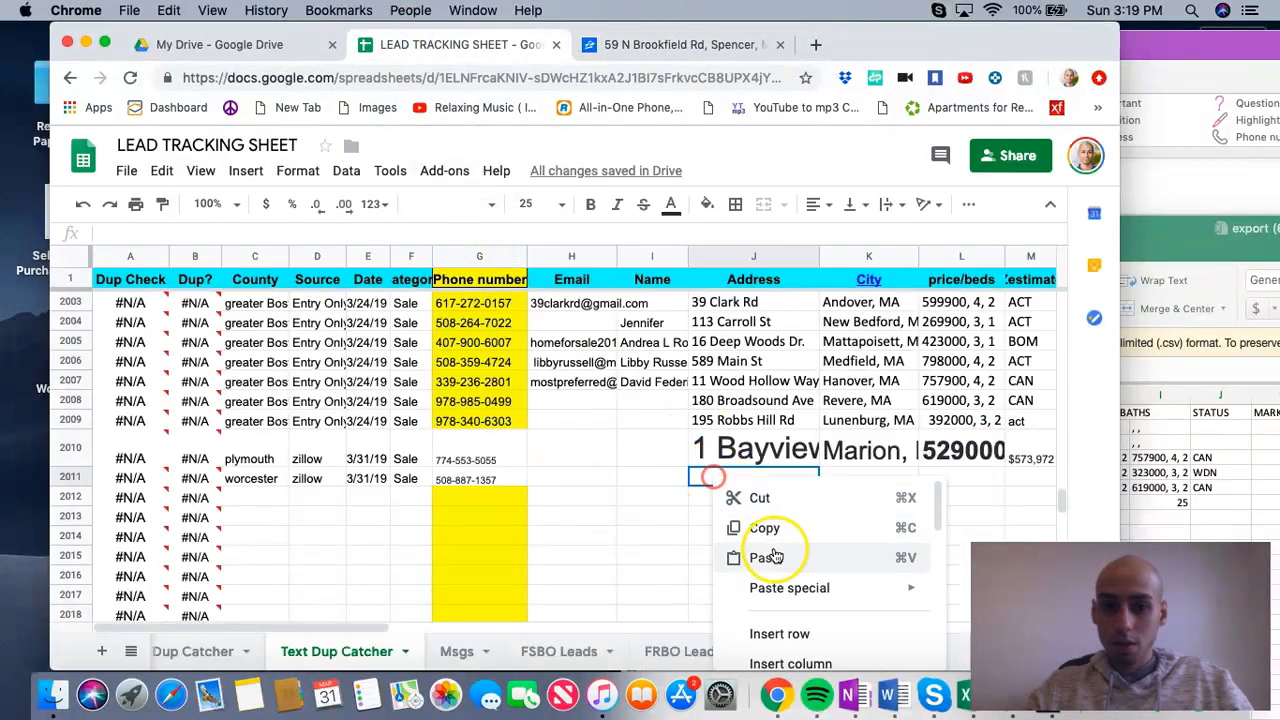
{"action": "left_click", "coordinate": [775, 551]}
Step: Copy the city, state and ZIP line from the Spencer listing into the City cell of row 2011
{"action": "left_click", "coordinate": [666, 44]}
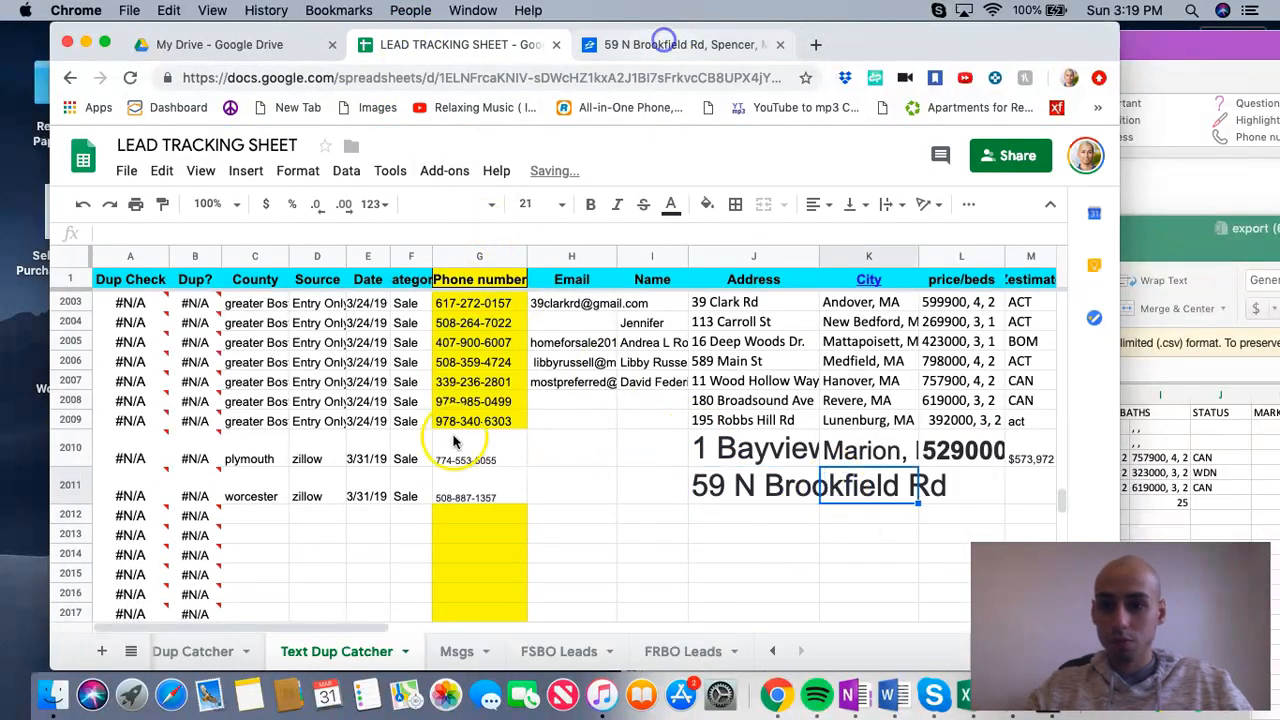
{"action": "mouse_move", "coordinate": [357, 524]}
{"action": "left_mouse_down"}
{"action": "mouse_move", "coordinate": [112, 526]}
{"action": "mouse_move", "coordinate": [378, 522]}
{"action": "left_mouse_up"}
{"action": "left_click", "coordinate": [140, 522]}
{"action": "right_click", "coordinate": [310, 516]}
{"action": "left_click", "coordinate": [368, 534]}
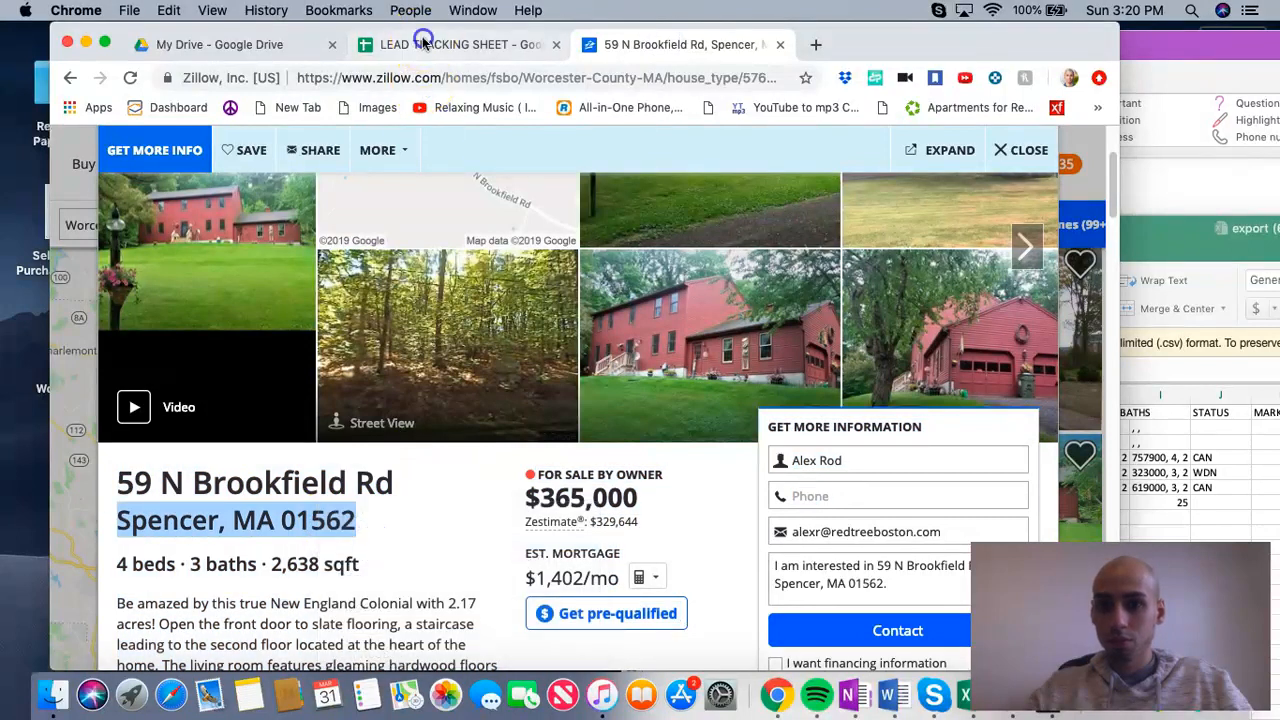
{"action": "left_click", "coordinate": [420, 44]}
{"action": "right_click", "coordinate": [874, 480]}
{"action": "left_click", "coordinate": [943, 566]}
Step: Copy the $365,000 asking price from the Spencer listing into the price/beds cell of row 2011
{"action": "key", "text": "Right"}
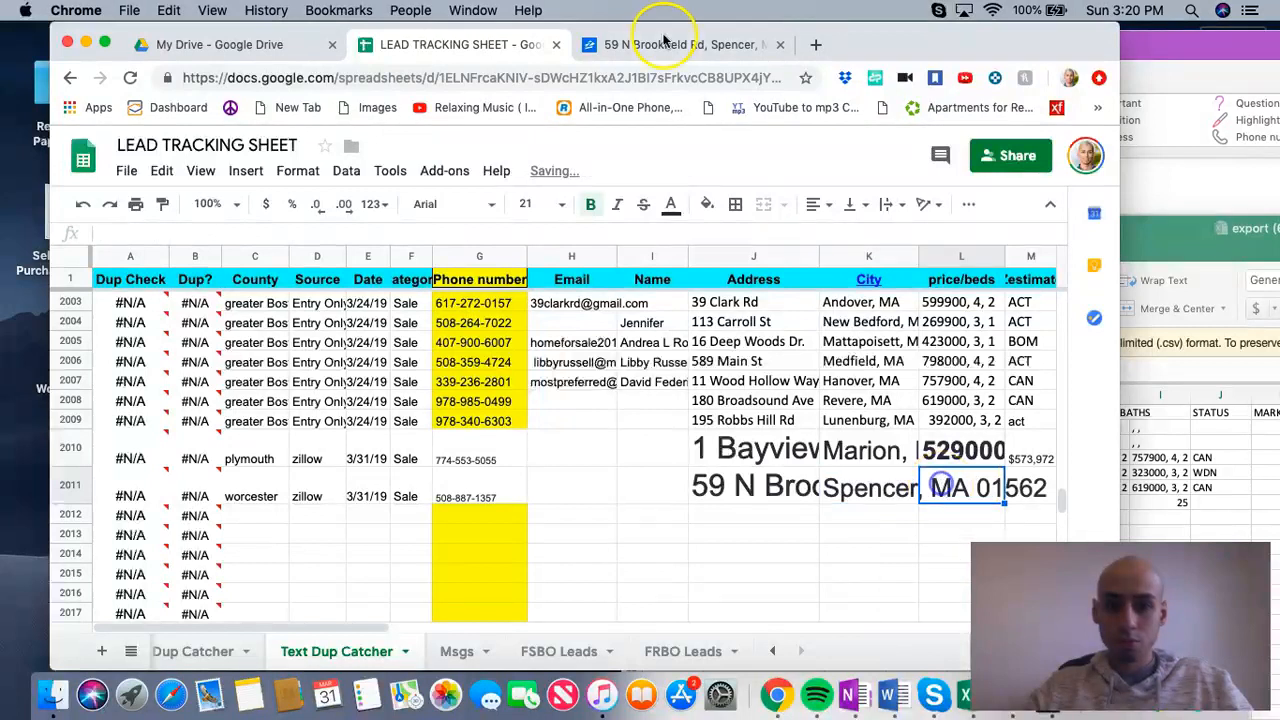
{"action": "key", "text": "ctrl+Tab"}
{"action": "left_click_drag", "start_coordinate": [640, 498], "coordinate": [530, 499]}
{"action": "right_click", "coordinate": [530, 499]}
{"action": "left_click", "coordinate": [571, 531]}
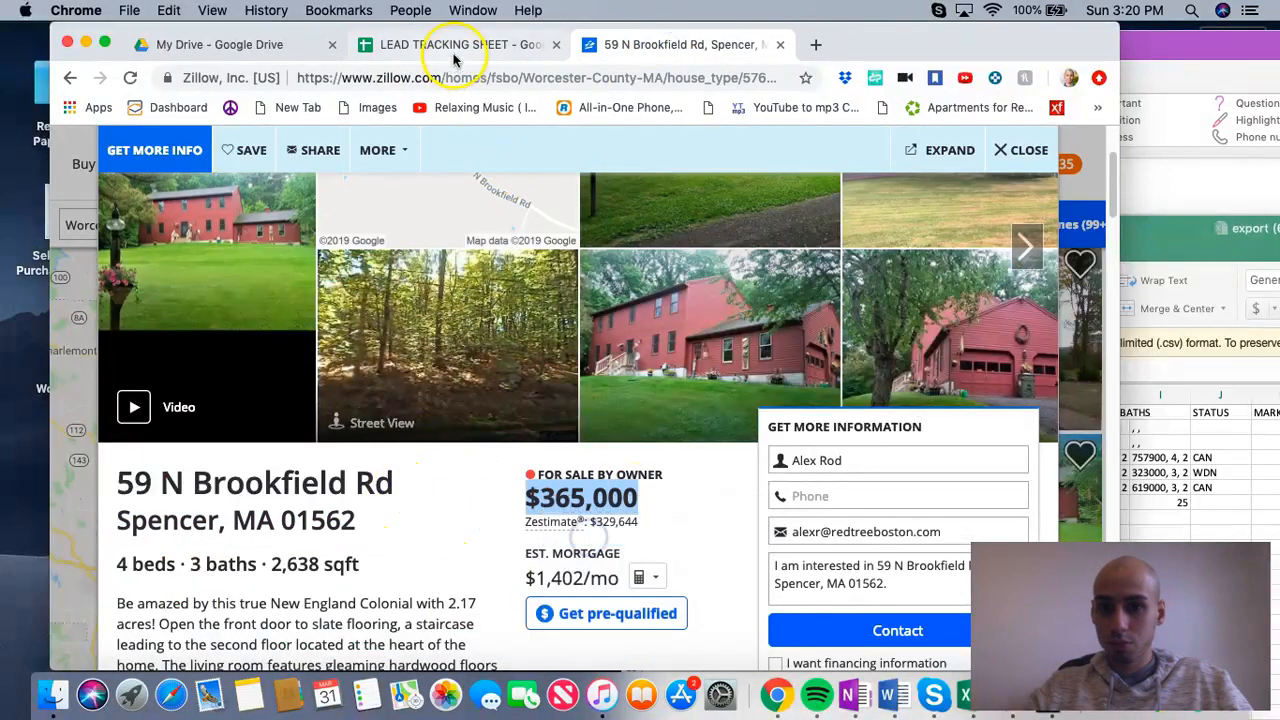
{"action": "left_click", "coordinate": [430, 44]}
{"action": "right_click", "coordinate": [945, 488]}
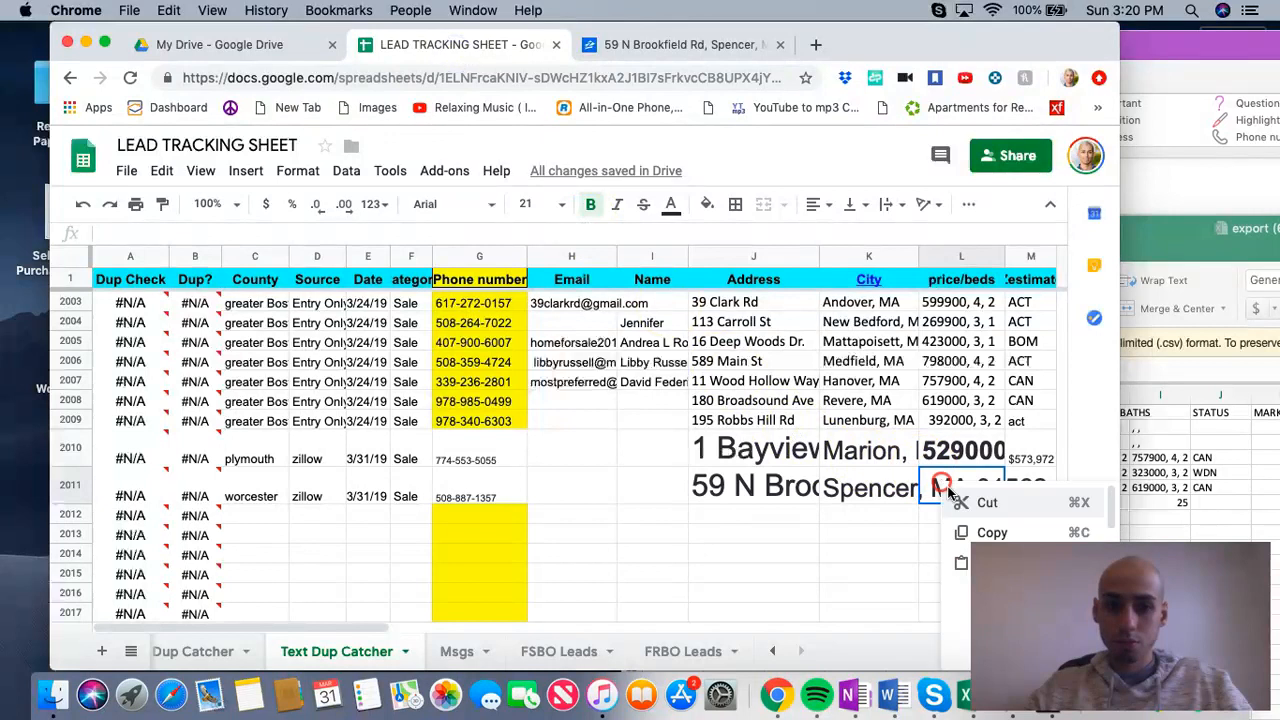
{"action": "left_click", "coordinate": [963, 567]}
Step: Append a comma and the listing's "4 beds 3 baths 2,638 sqft" details to the price in row 2011
{"action": "left_click", "coordinate": [326, 232]}
{"action": "type", "text": ","}
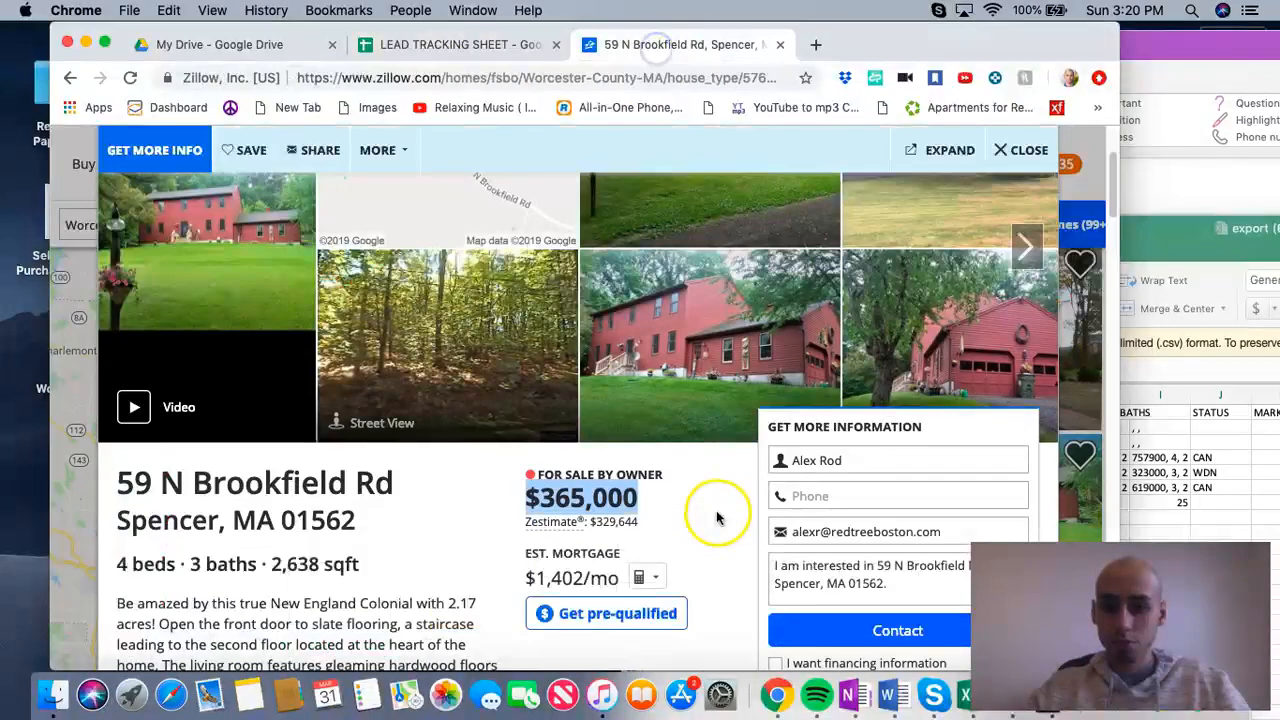
{"action": "left_click", "coordinate": [655, 44]}
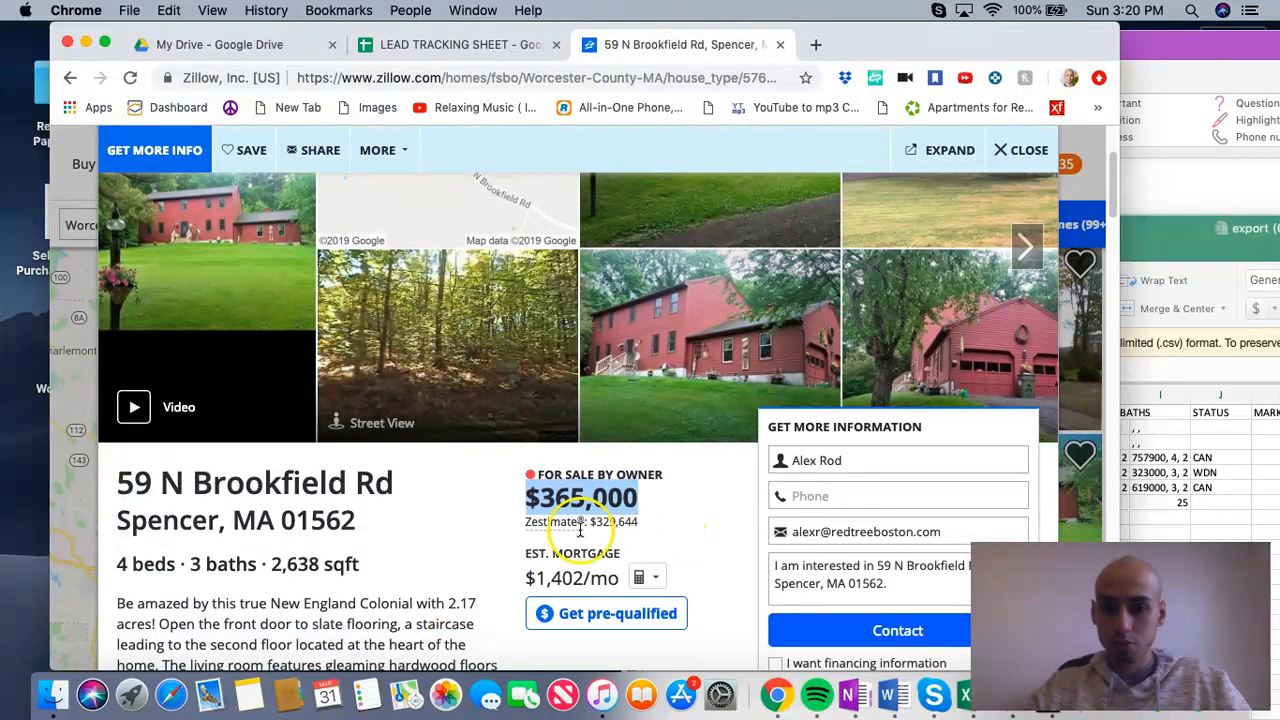
{"action": "left_click_drag", "start_coordinate": [360, 564], "coordinate": [118, 565]}
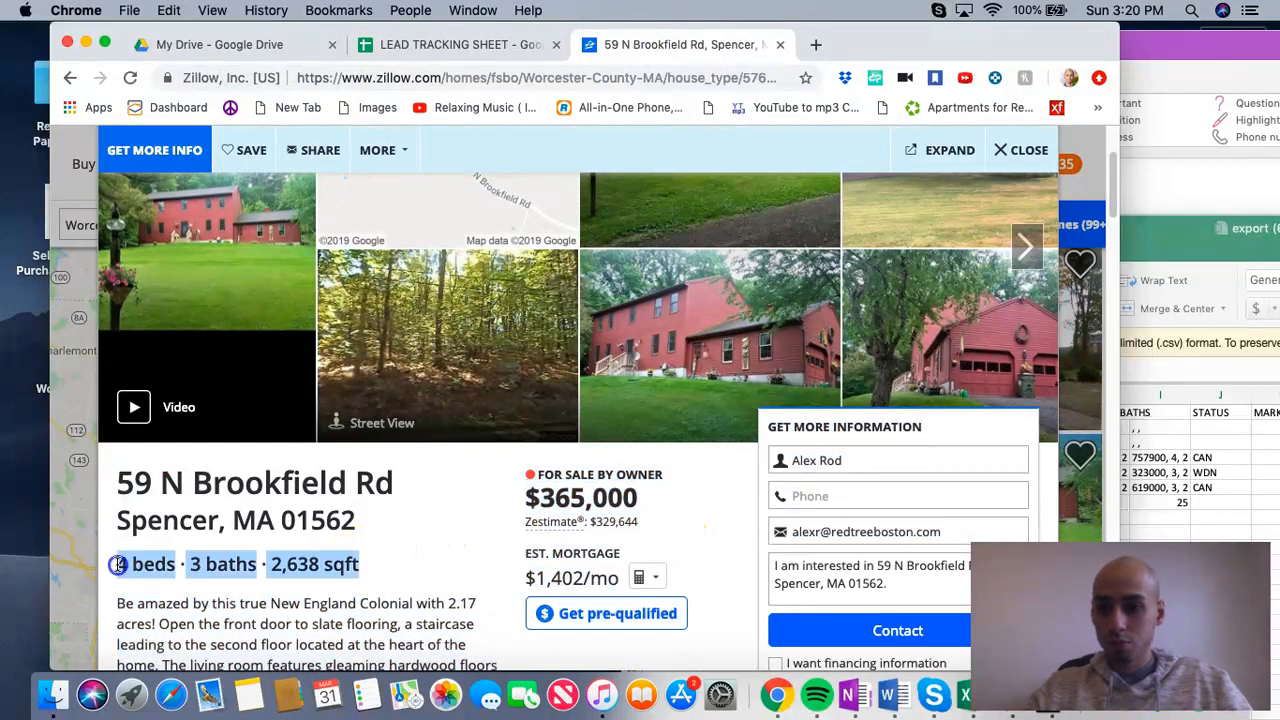
{"action": "right_click", "coordinate": [118, 565]}
{"action": "left_click", "coordinate": [165, 534]}
{"action": "left_click", "coordinate": [445, 44]}
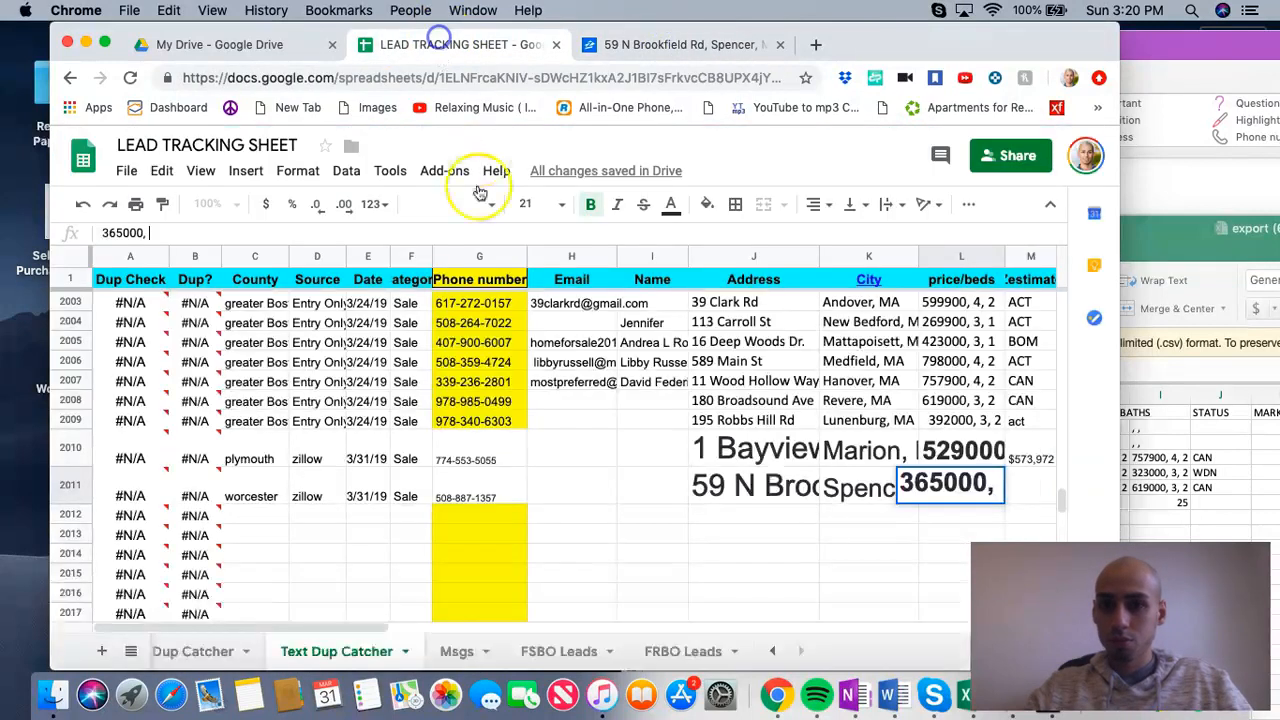
{"action": "right_click", "coordinate": [178, 231]}
{"action": "left_click", "coordinate": [244, 341]}
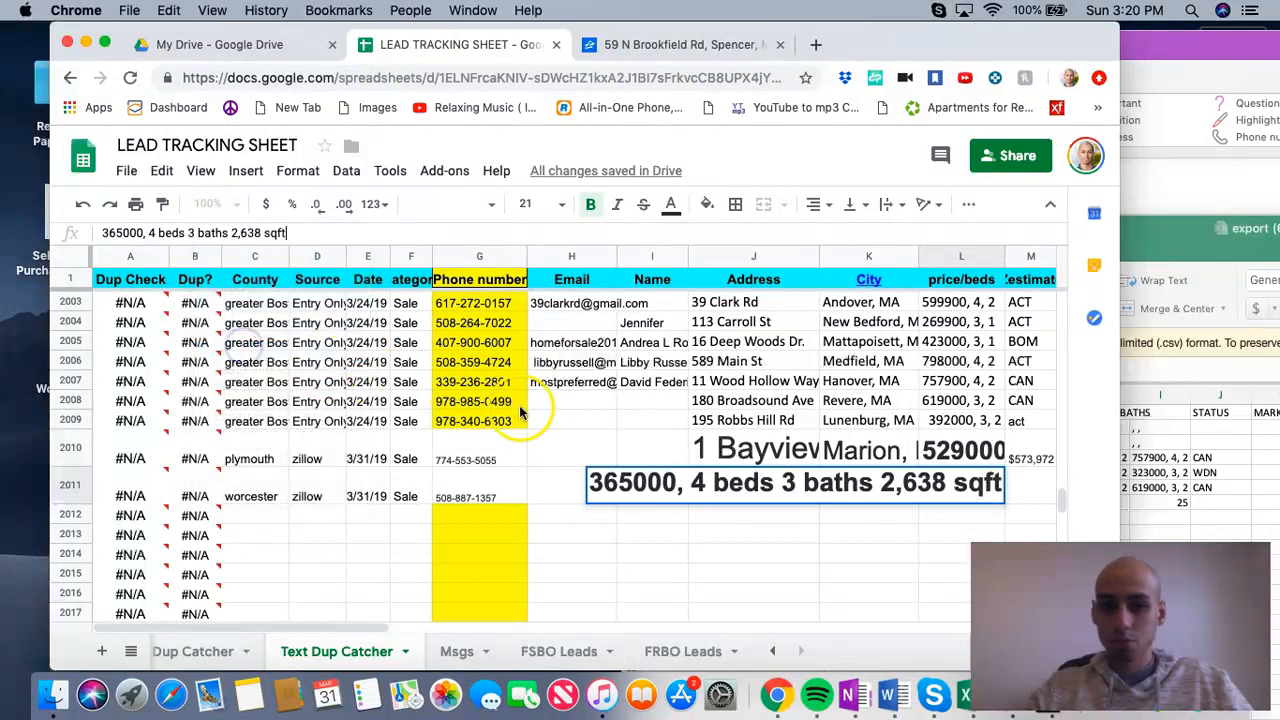
{"action": "left_click", "coordinate": [1036, 488]}
Step: Copy the $329,644 Zestimate from the Spencer listing and paste it into the Zestimate cell of row 2011
{"action": "left_click", "coordinate": [632, 47]}
{"action": "left_click", "coordinate": [647, 522]}
{"action": "right_click", "coordinate": [593, 522]}
{"action": "left_click", "coordinate": [634, 537]}
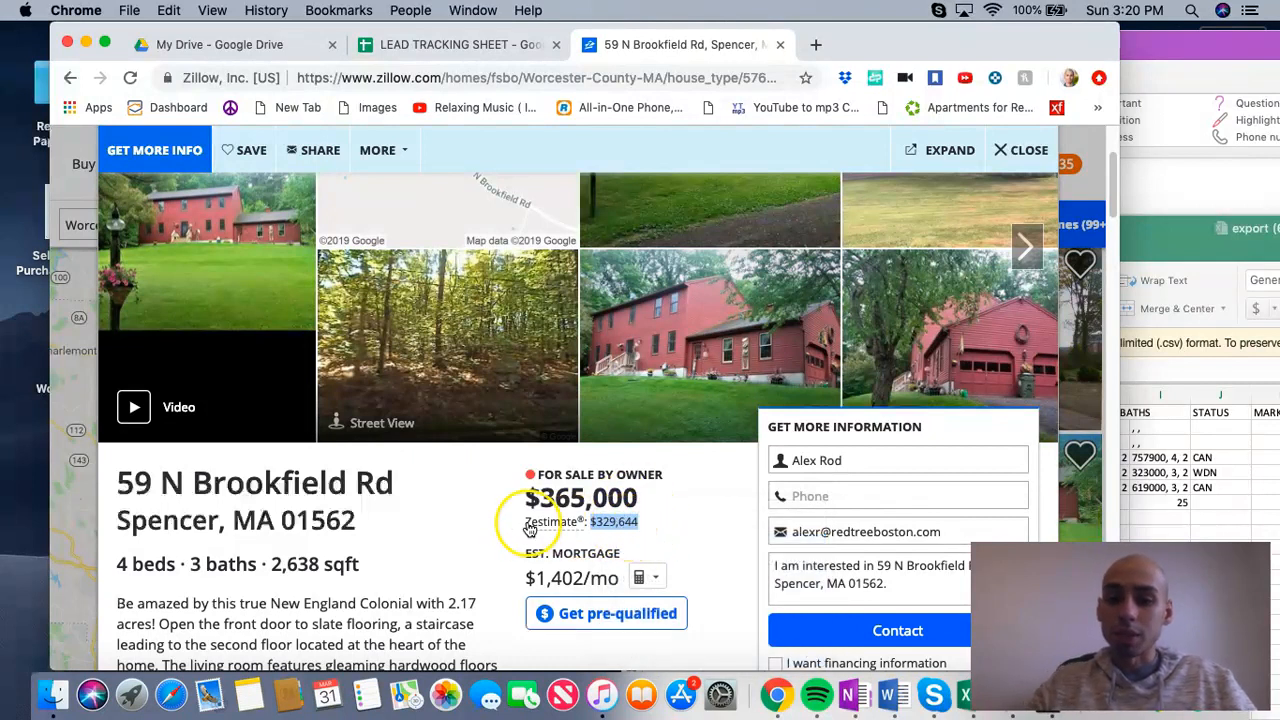
{"action": "scroll", "coordinate": [440, 555], "scroll_direction": "down", "scroll_amount": 10}
{"action": "scroll", "coordinate": [500, 480], "scroll_direction": "up", "scroll_amount": 10}
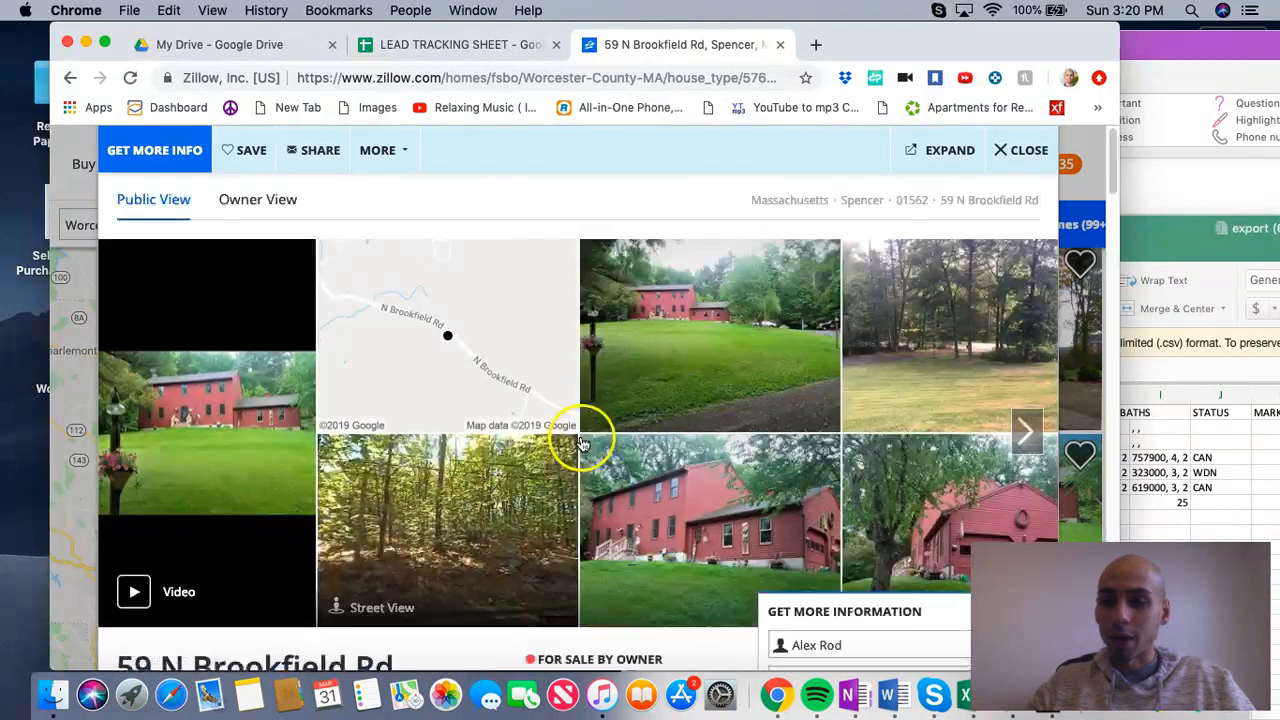
{"action": "scroll", "coordinate": [565, 500], "scroll_direction": "down", "scroll_amount": 2}
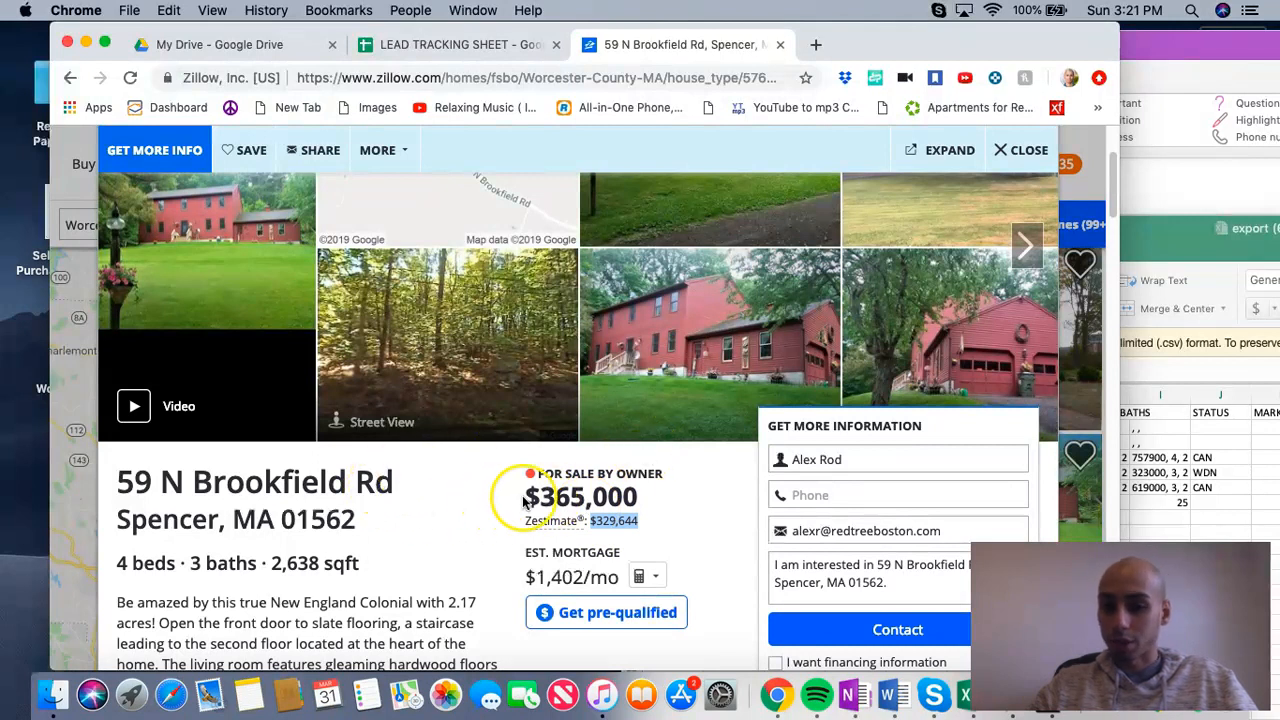
{"action": "left_click", "coordinate": [441, 47]}
{"action": "right_click", "coordinate": [948, 486]}
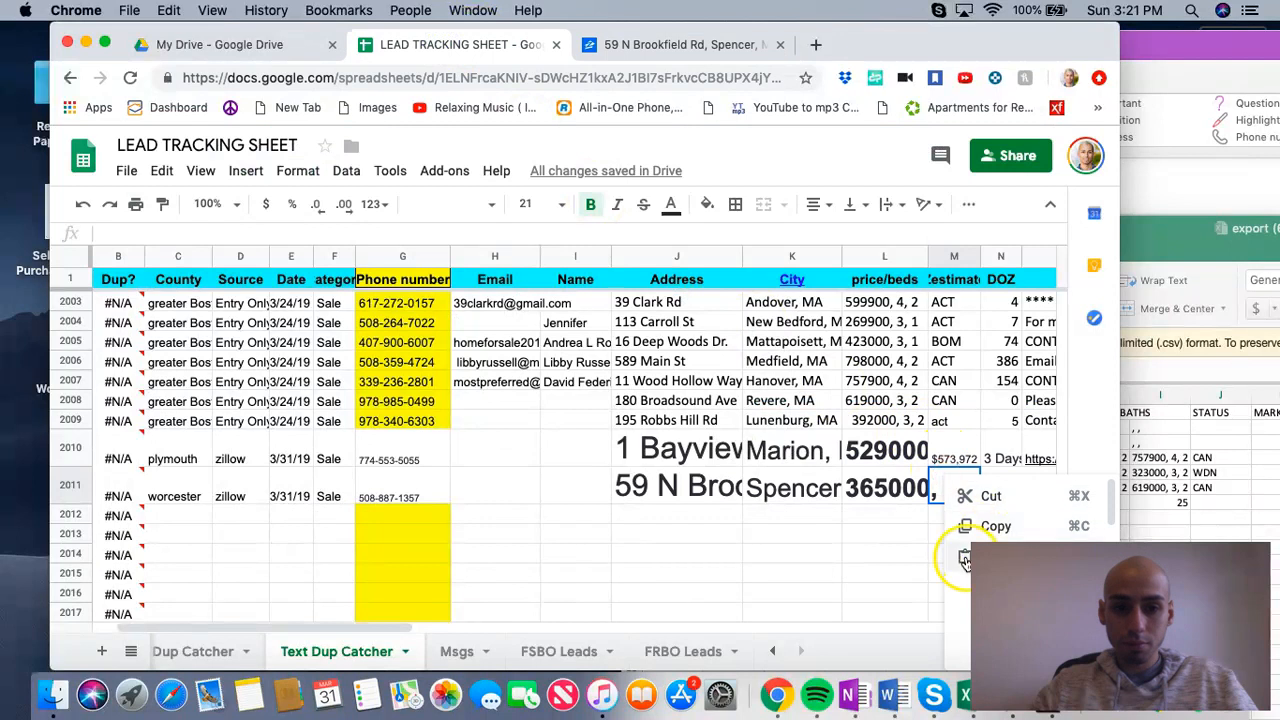
{"action": "left_click", "coordinate": [965, 560]}
Step: Copy the "5 Days" on Zillow value from the Spencer listing's facts and paste it into the DOZ cell of row 2011
{"action": "left_click", "coordinate": [655, 48]}
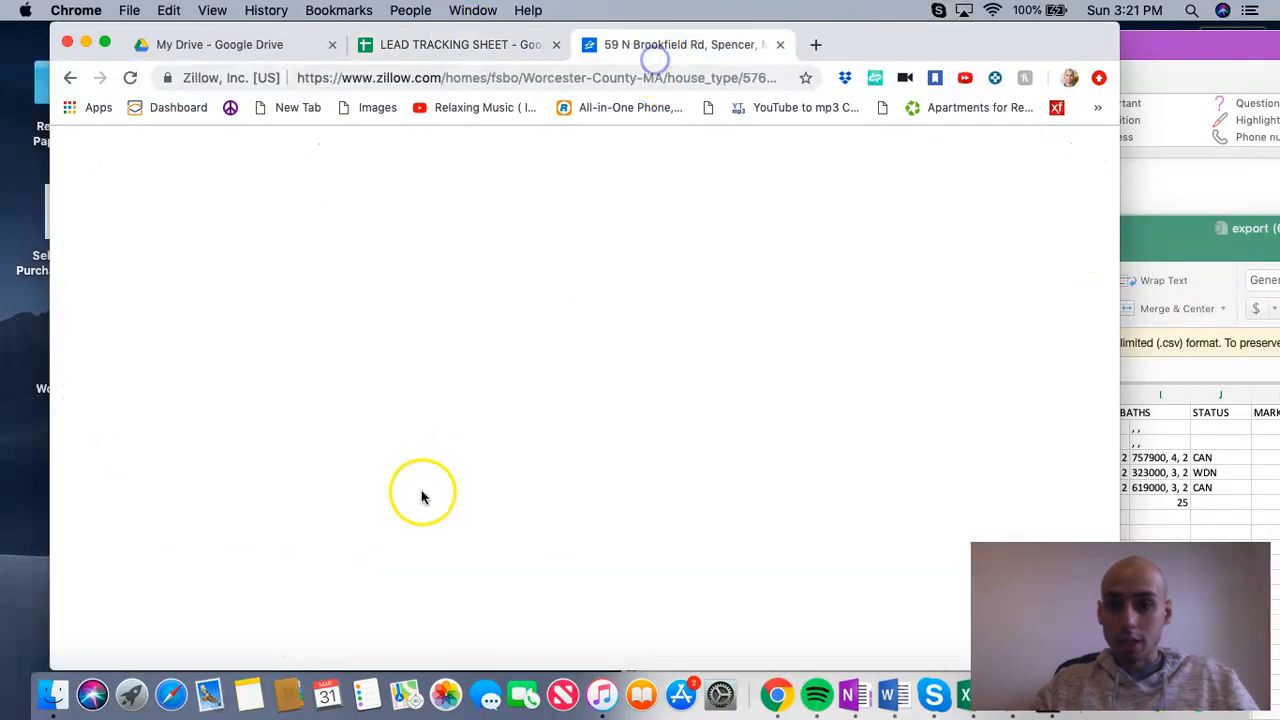
{"action": "scroll", "coordinate": [289, 526], "scroll_direction": "down", "scroll_amount": 10}
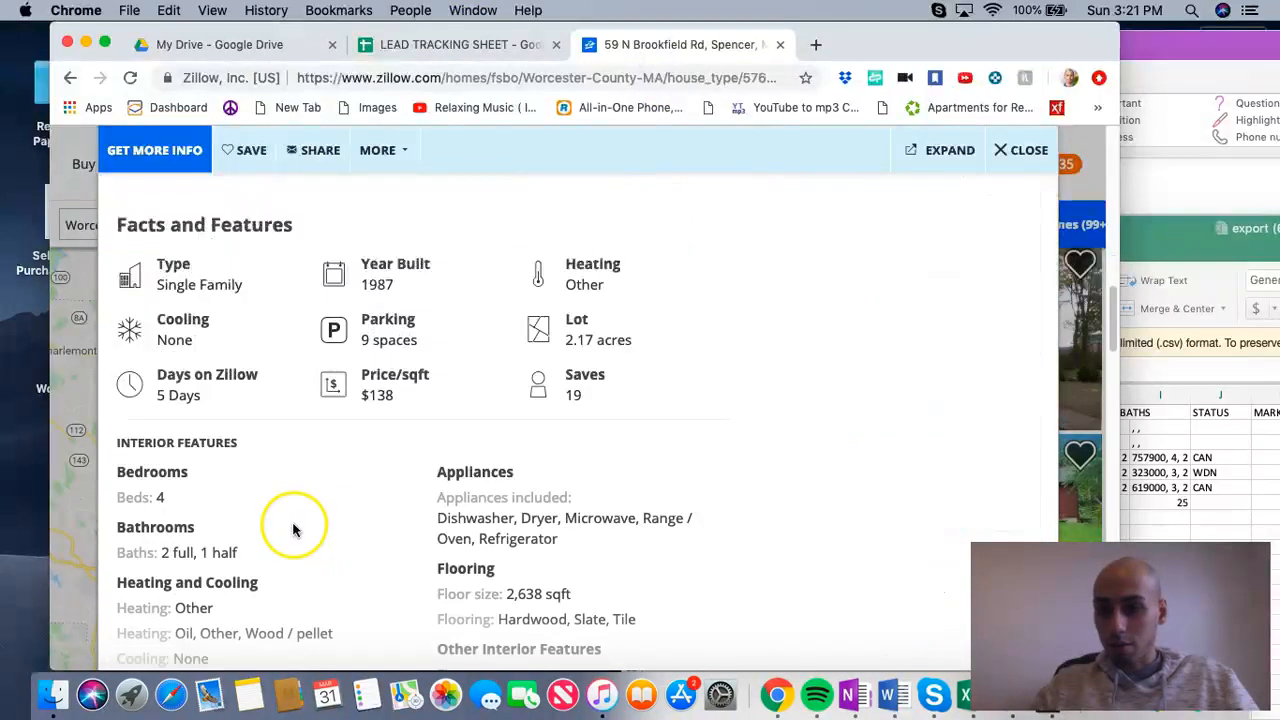
{"action": "right_click", "coordinate": [167, 396]}
{"action": "left_click", "coordinate": [205, 431]}
{"action": "left_click", "coordinate": [441, 44]}
{"action": "left_click", "coordinate": [1000, 492]}
{"action": "right_click", "coordinate": [1000, 492]}
{"action": "left_click_drag", "start_coordinate": [878, 44], "coordinate": [715, 44]}
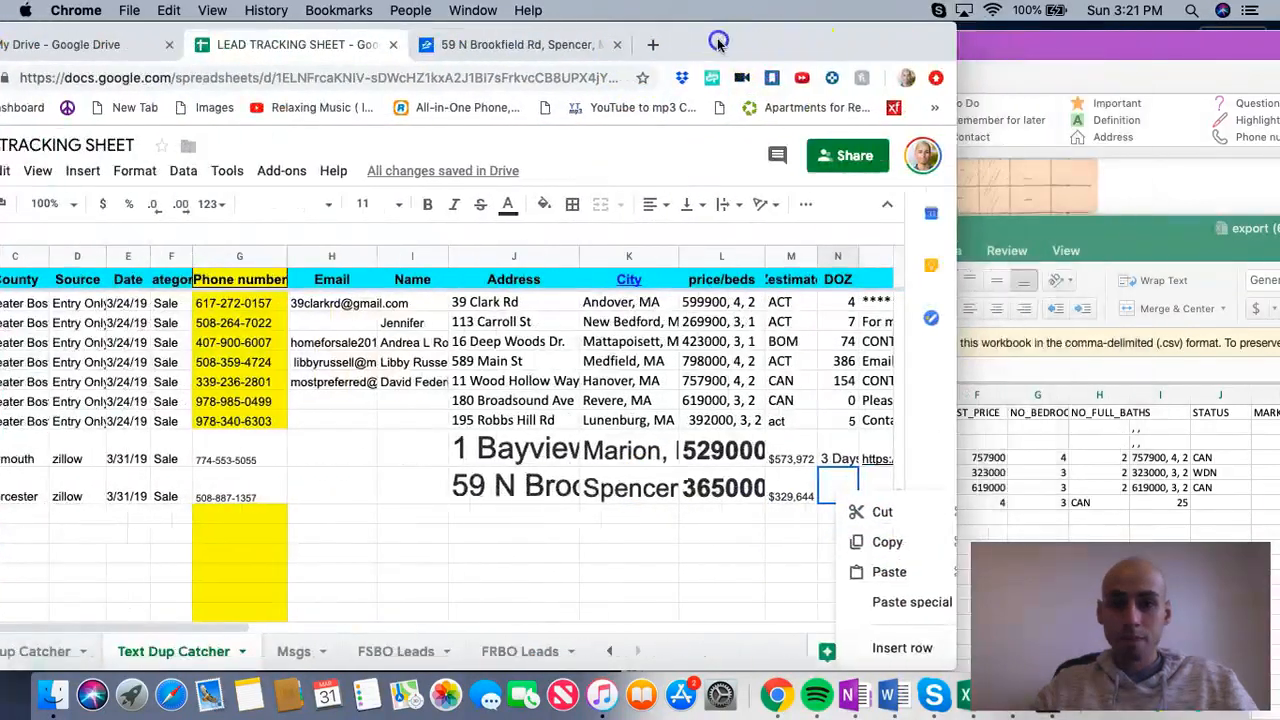
{"action": "left_click", "coordinate": [884, 570]}
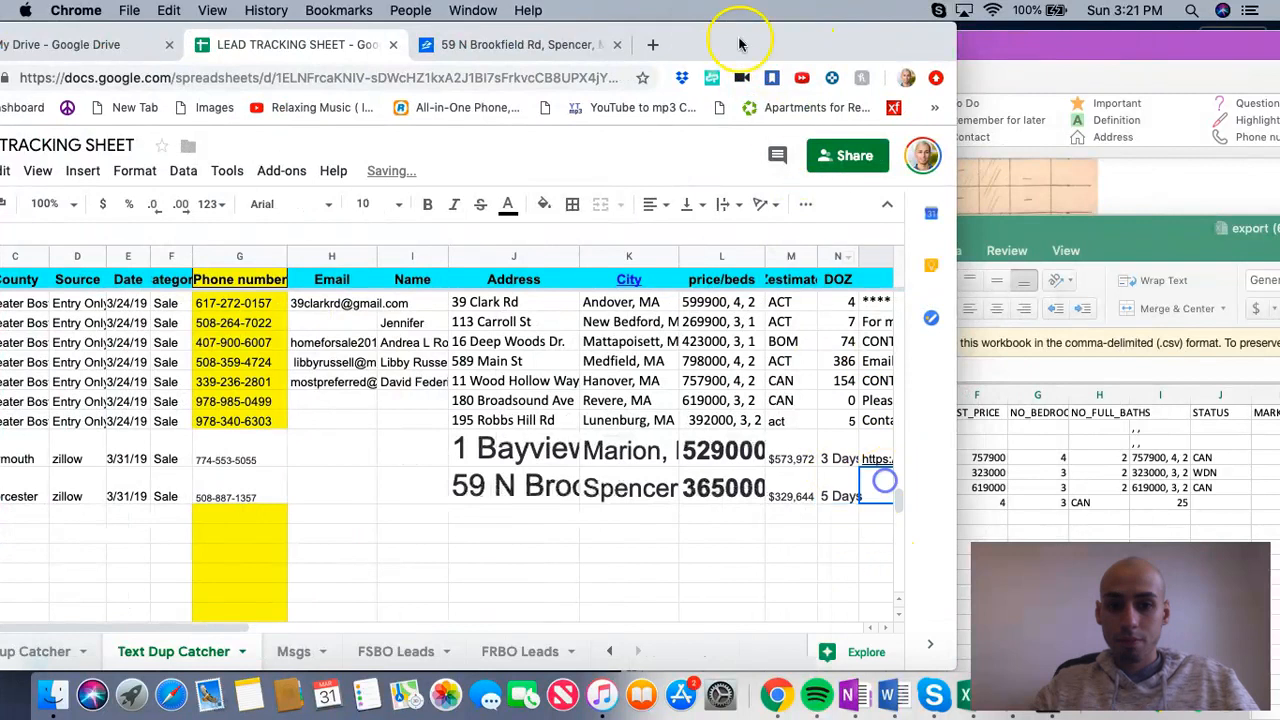
{"action": "left_click_drag", "start_coordinate": [717, 42], "coordinate": [847, 42]}
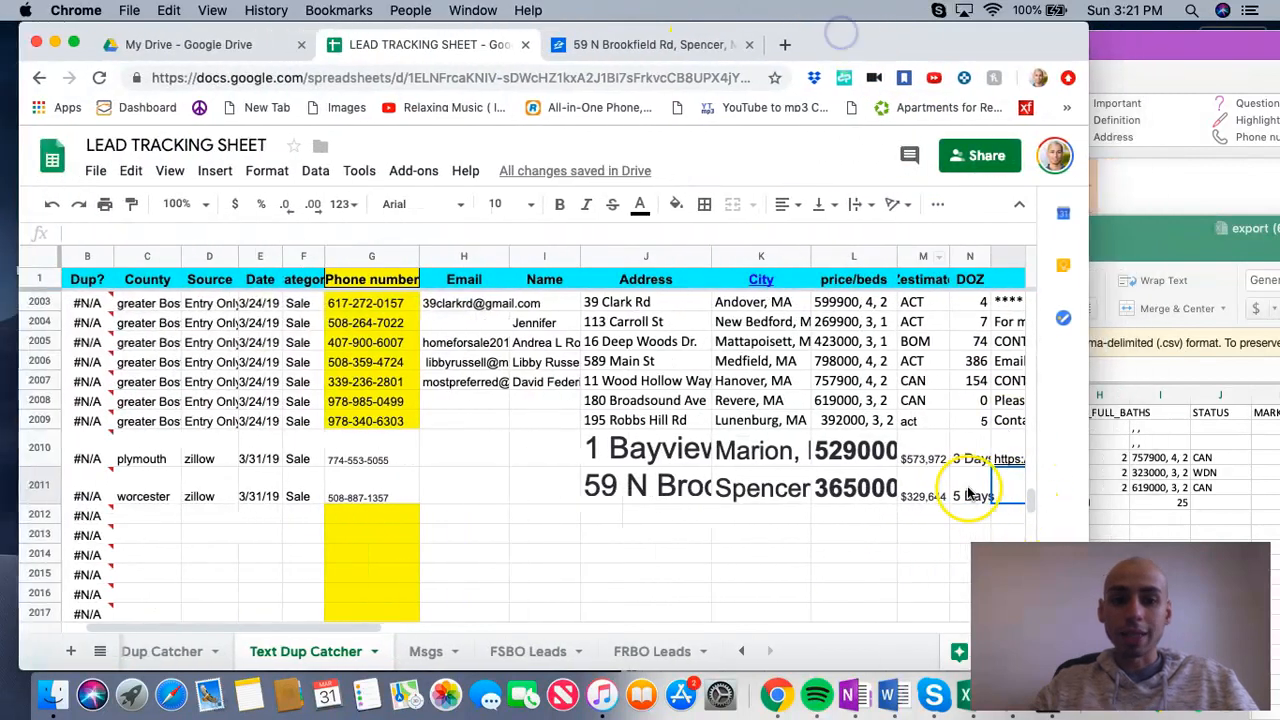
Step: Copy the Spencer listing's web address and paste it into the Link cell of row 2011
{"action": "left_click", "coordinate": [258, 494]}
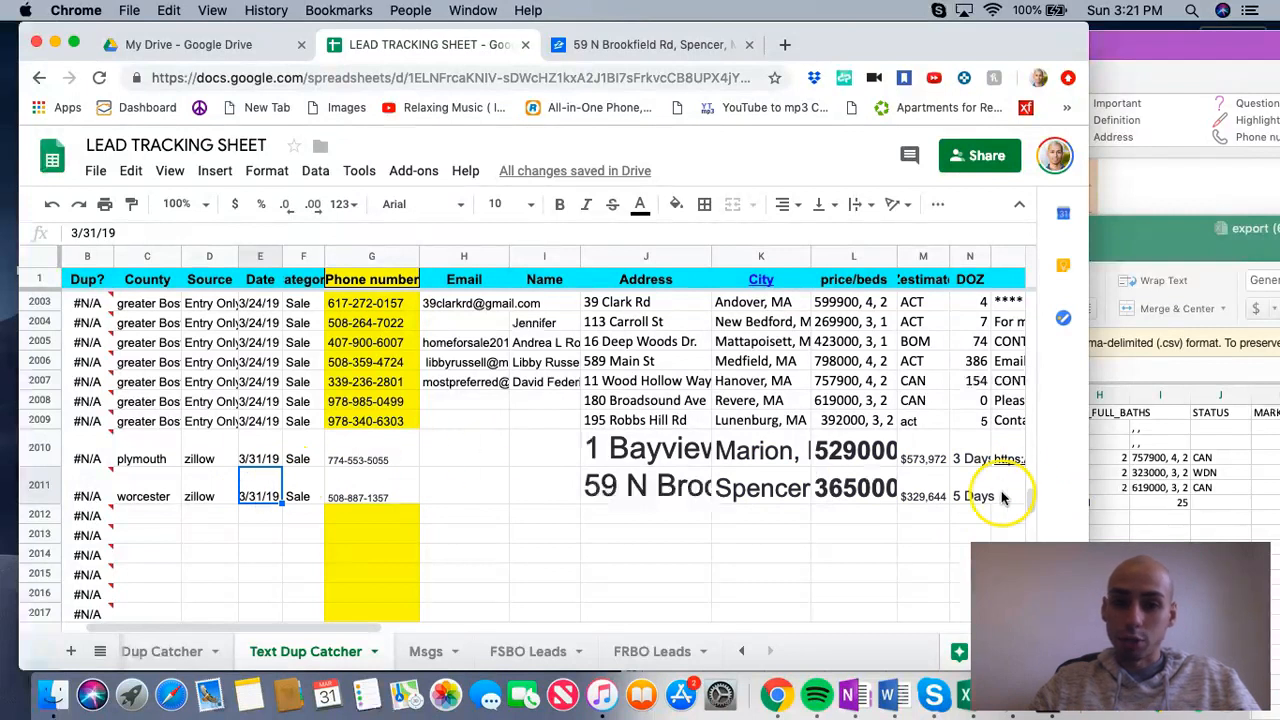
{"action": "left_click", "coordinate": [577, 50]}
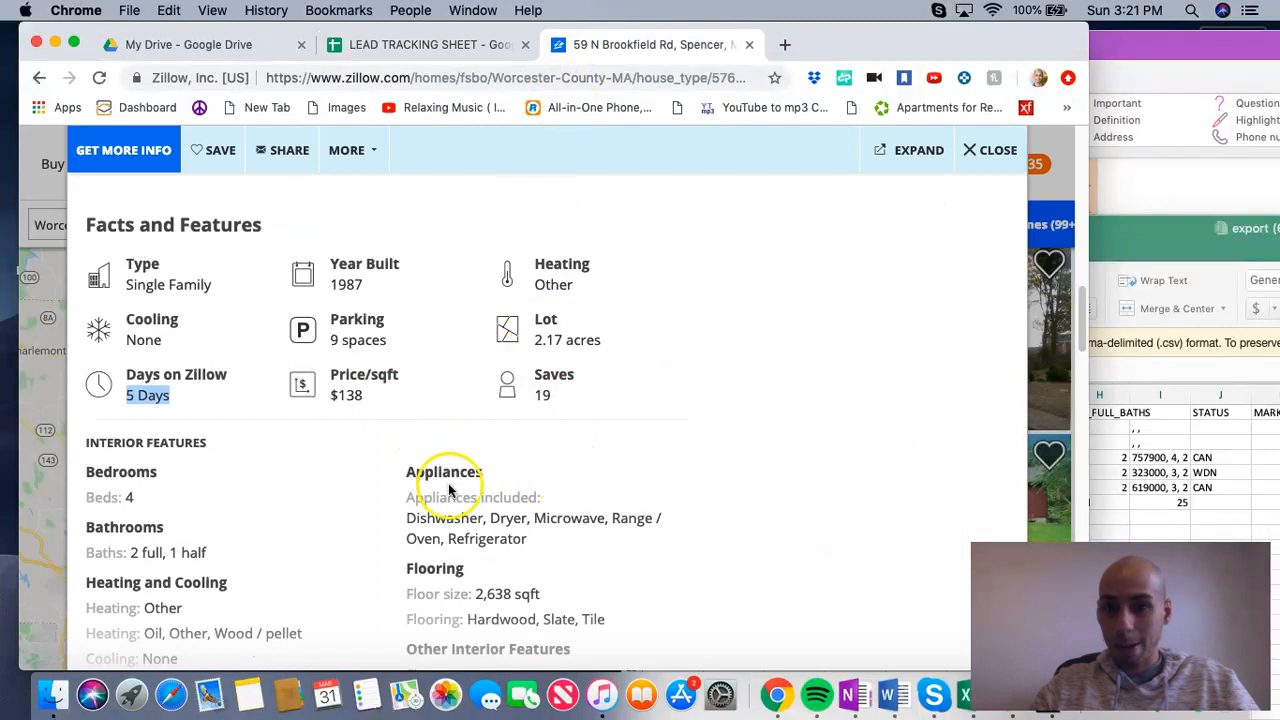
{"action": "left_click", "coordinate": [436, 44]}
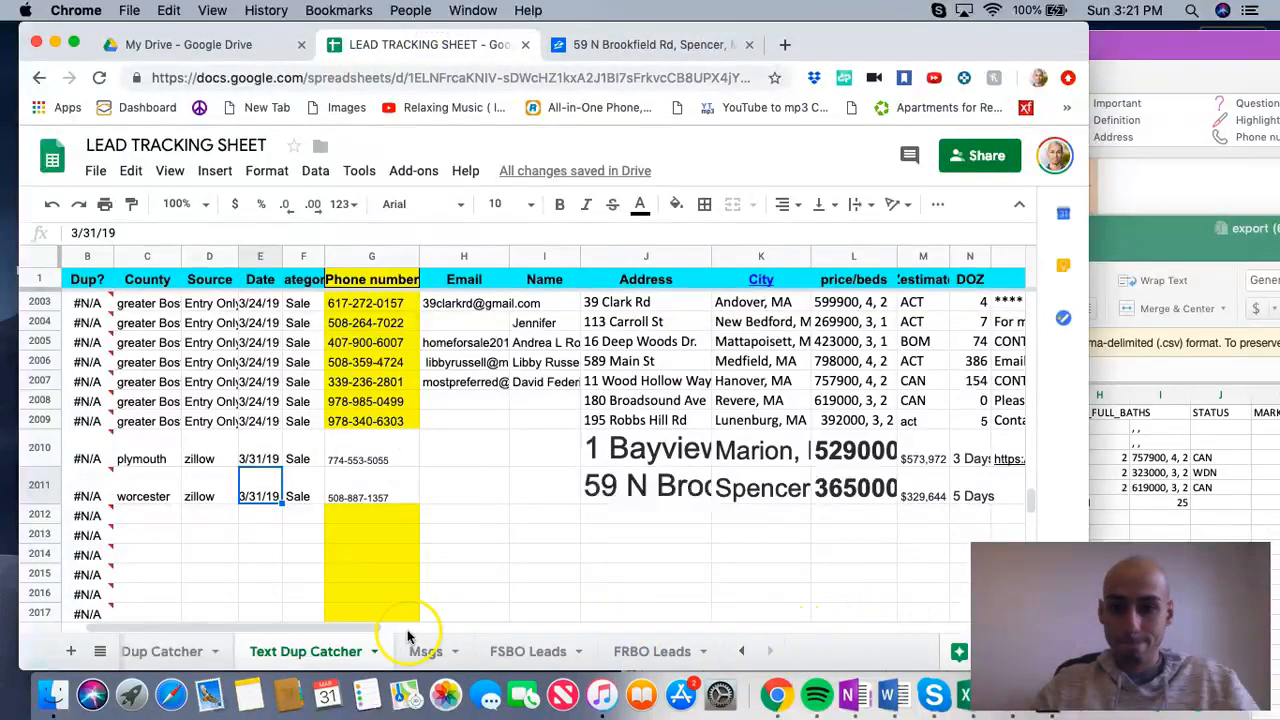
{"action": "left_click", "coordinate": [402, 632]}
{"action": "left_click", "coordinate": [800, 487]}
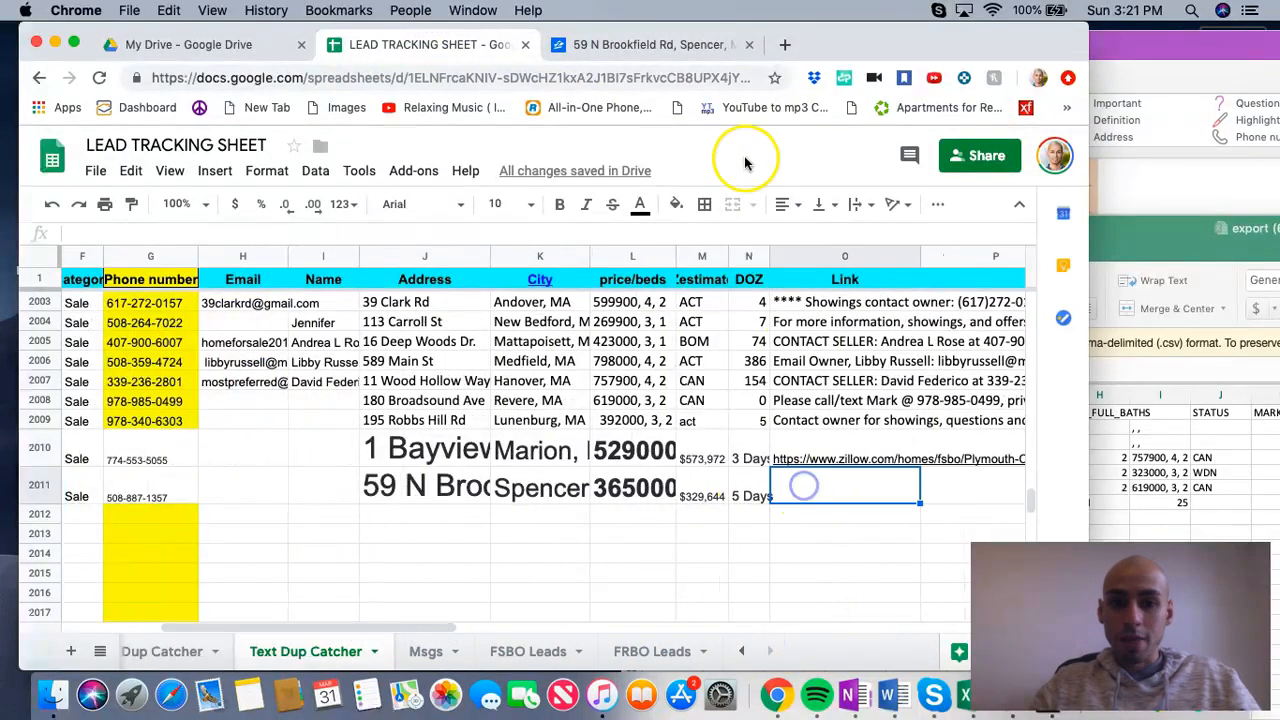
{"action": "left_click", "coordinate": [652, 41]}
{"action": "right_click", "coordinate": [543, 77]}
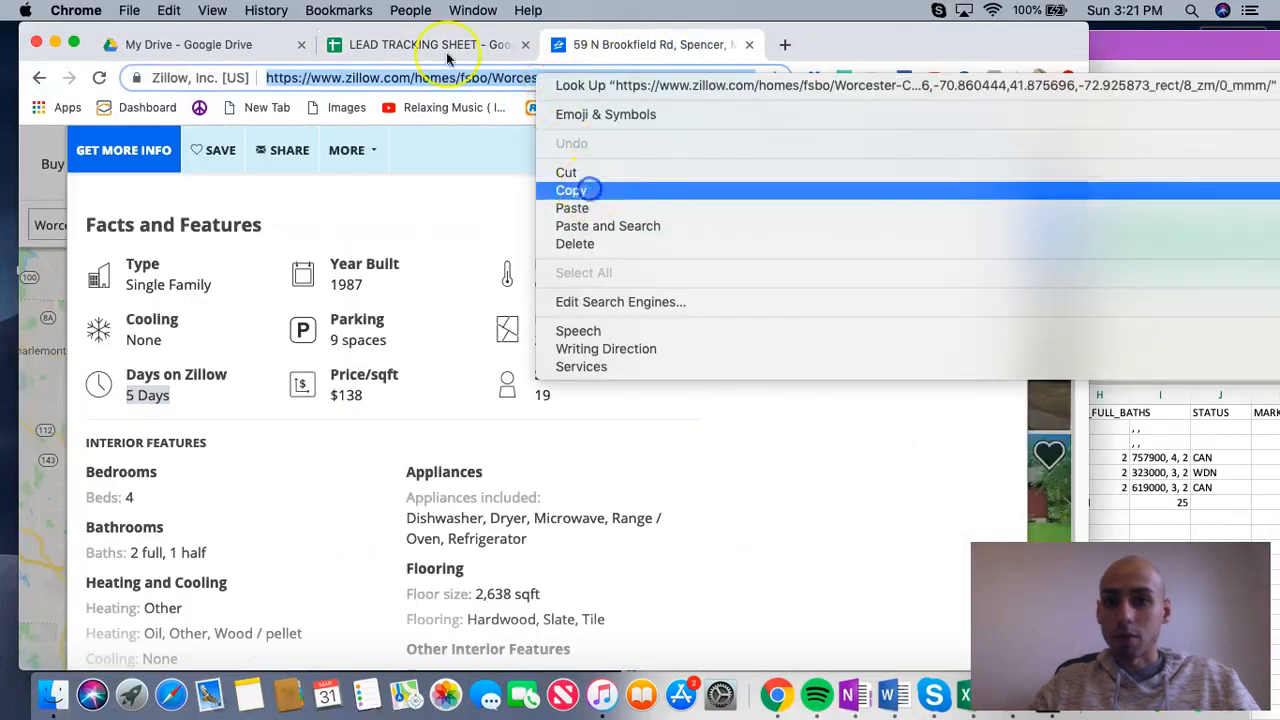
{"action": "left_click", "coordinate": [571, 191]}
{"action": "left_click", "coordinate": [430, 44]}
{"action": "right_click", "coordinate": [811, 486]}
{"action": "left_click", "coordinate": [868, 568]}
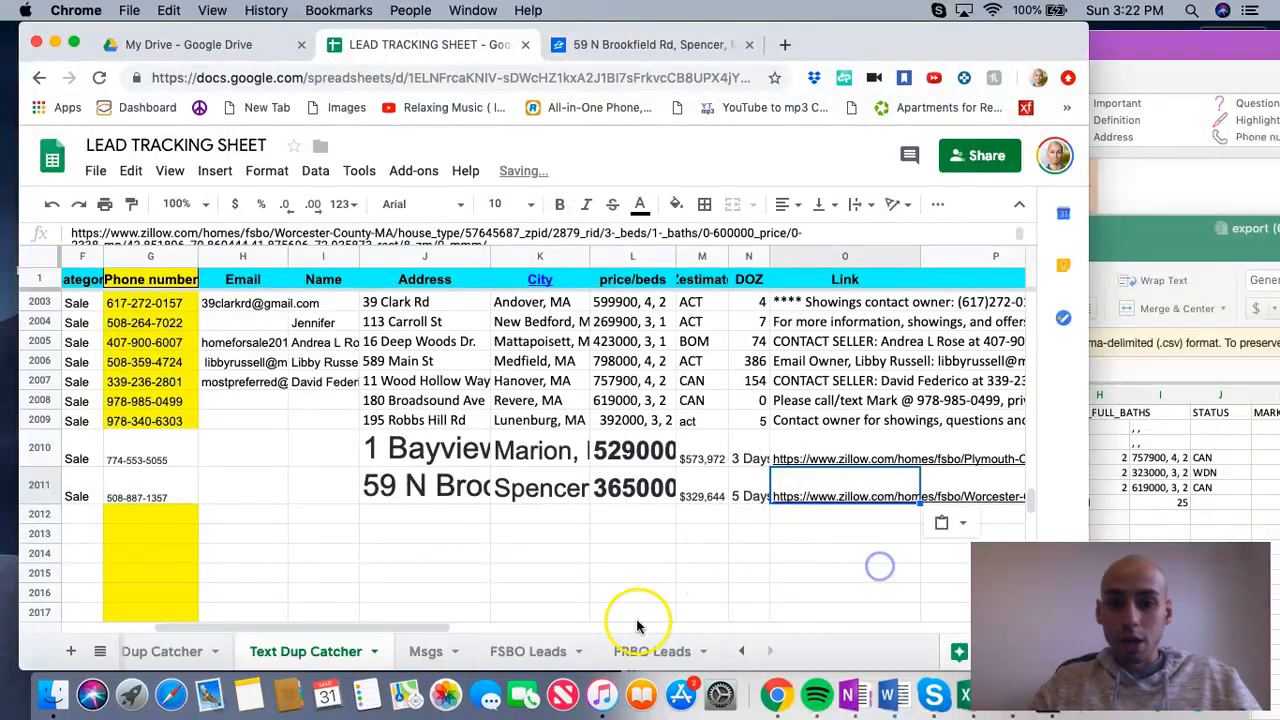
{"action": "left_click_drag", "start_coordinate": [323, 618], "coordinate": [183, 620]}
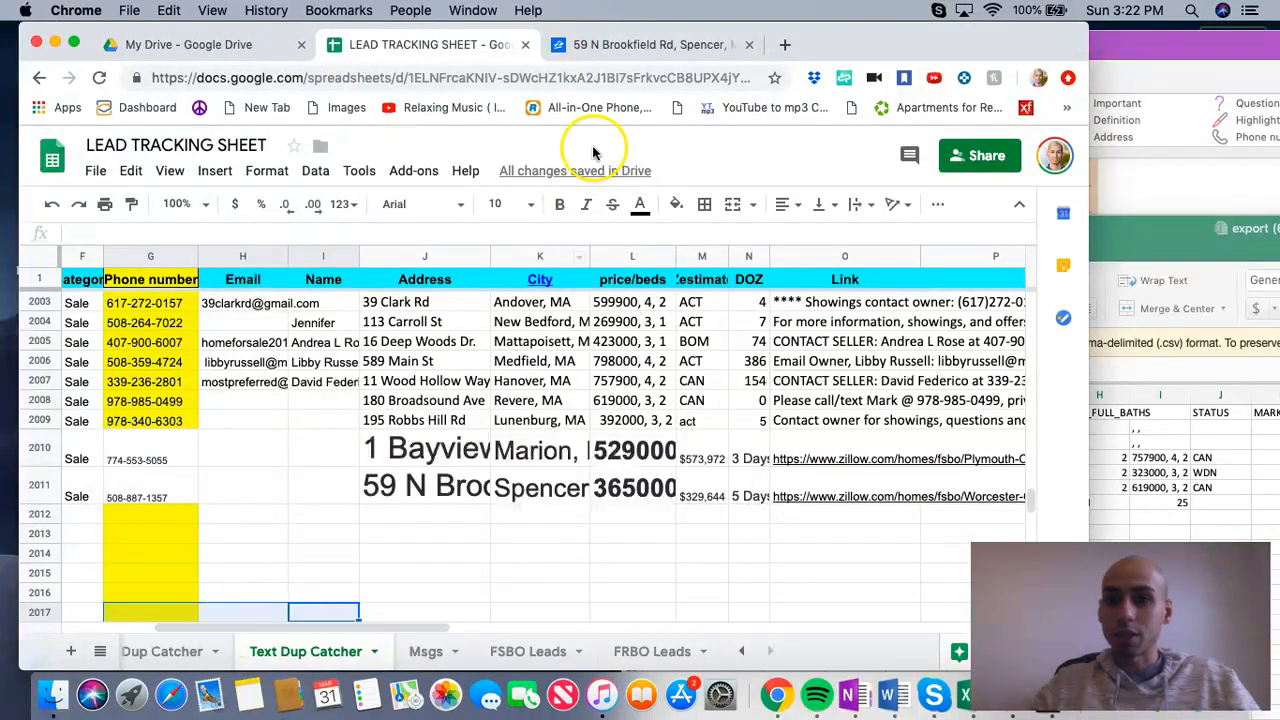
Step: Close the Spencer listing on Zillow to return to the Worcester County search results
{"action": "left_click", "coordinate": [640, 44]}
{"action": "scroll", "coordinate": [460, 514], "scroll_direction": "up", "scroll_amount": 10}
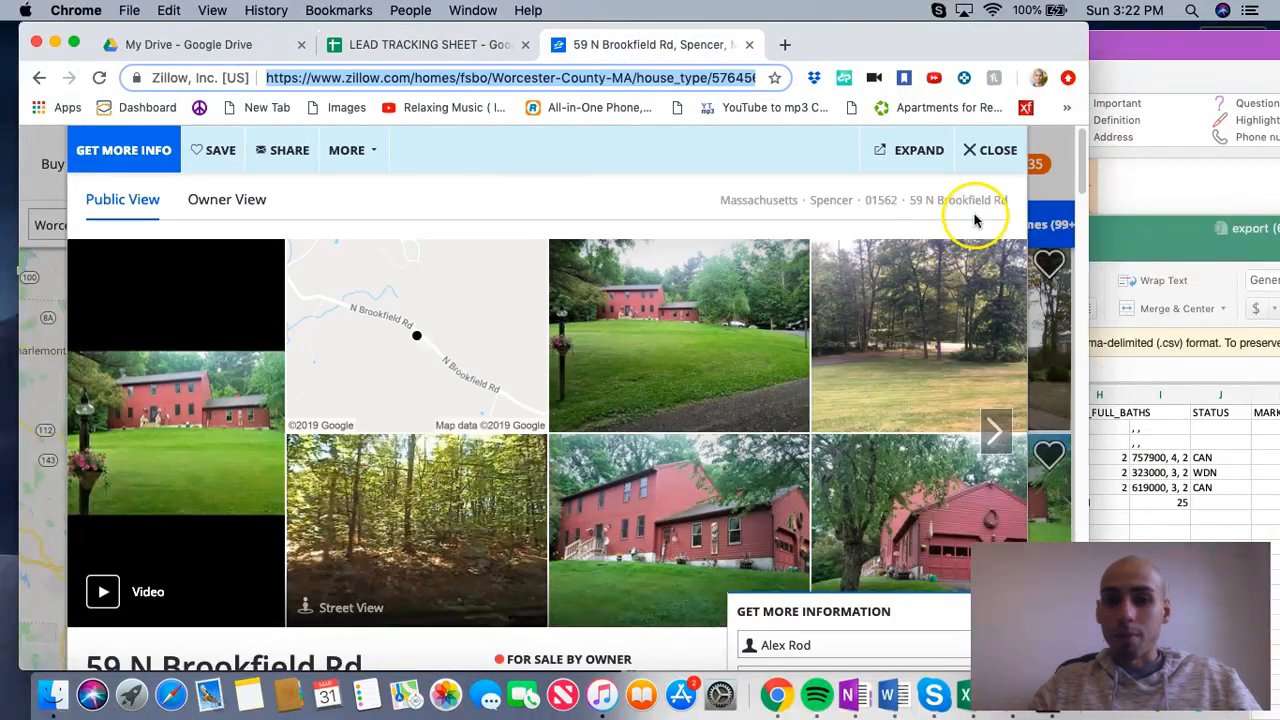
{"action": "left_click", "coordinate": [995, 149]}
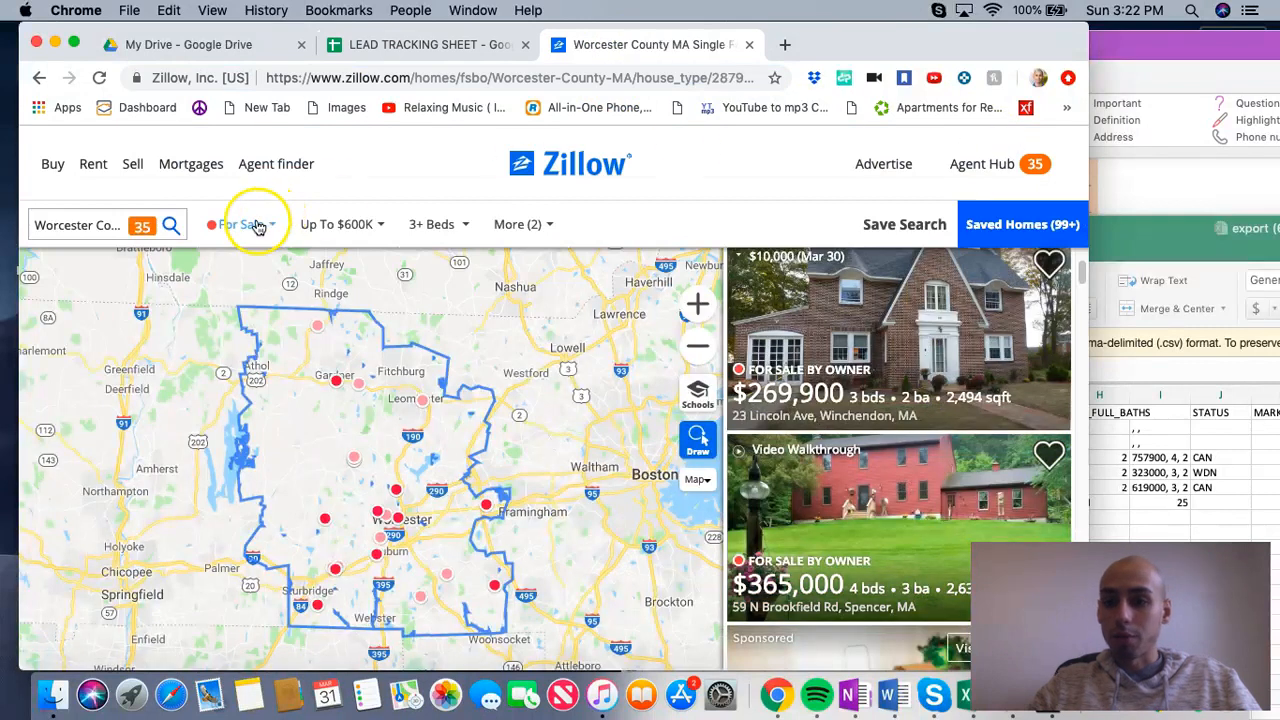
Step: Review the Worcester County search's listing type, price, additional filters and location
{"action": "left_click", "coordinate": [257, 226]}
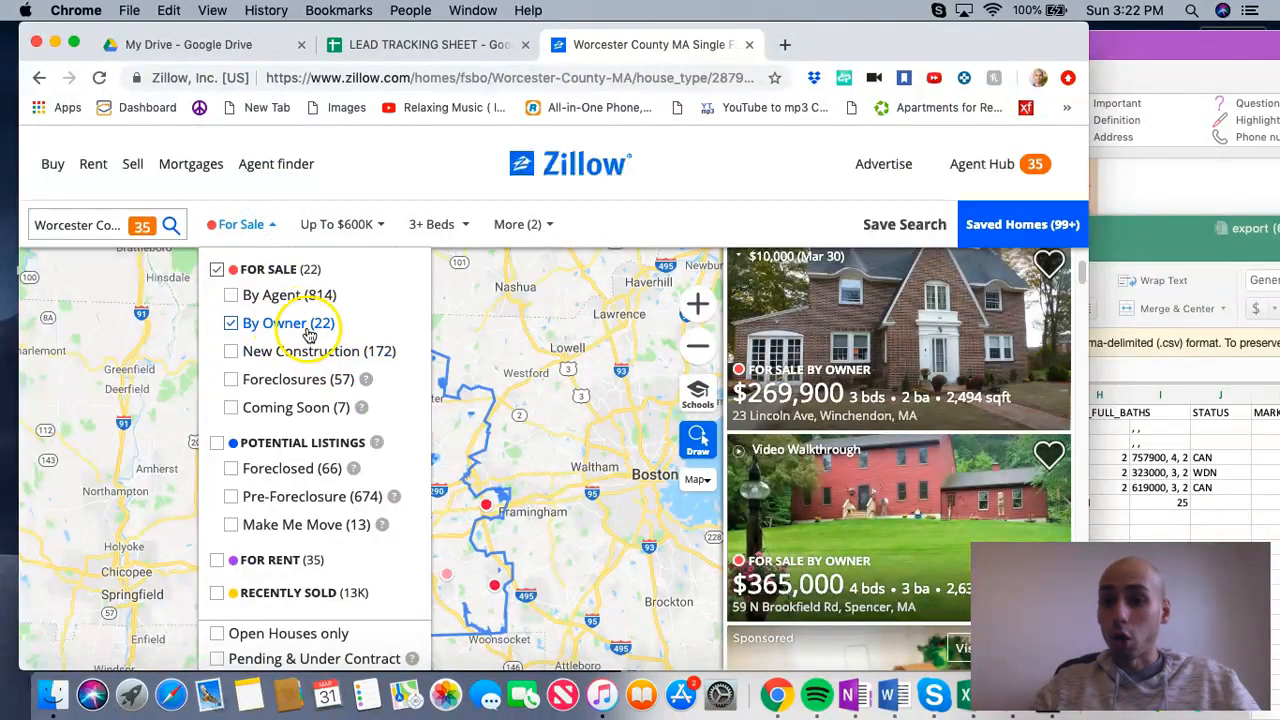
{"action": "left_click", "coordinate": [362, 223]}
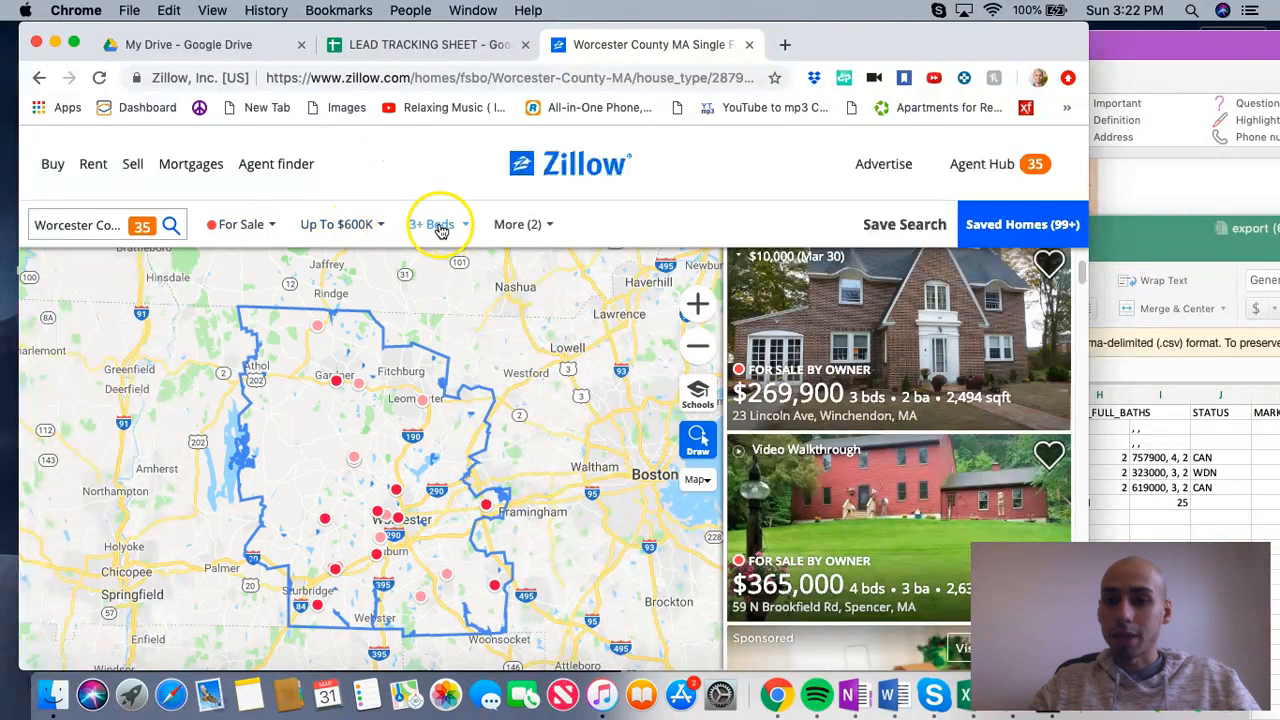
{"action": "left_click", "coordinate": [517, 224]}
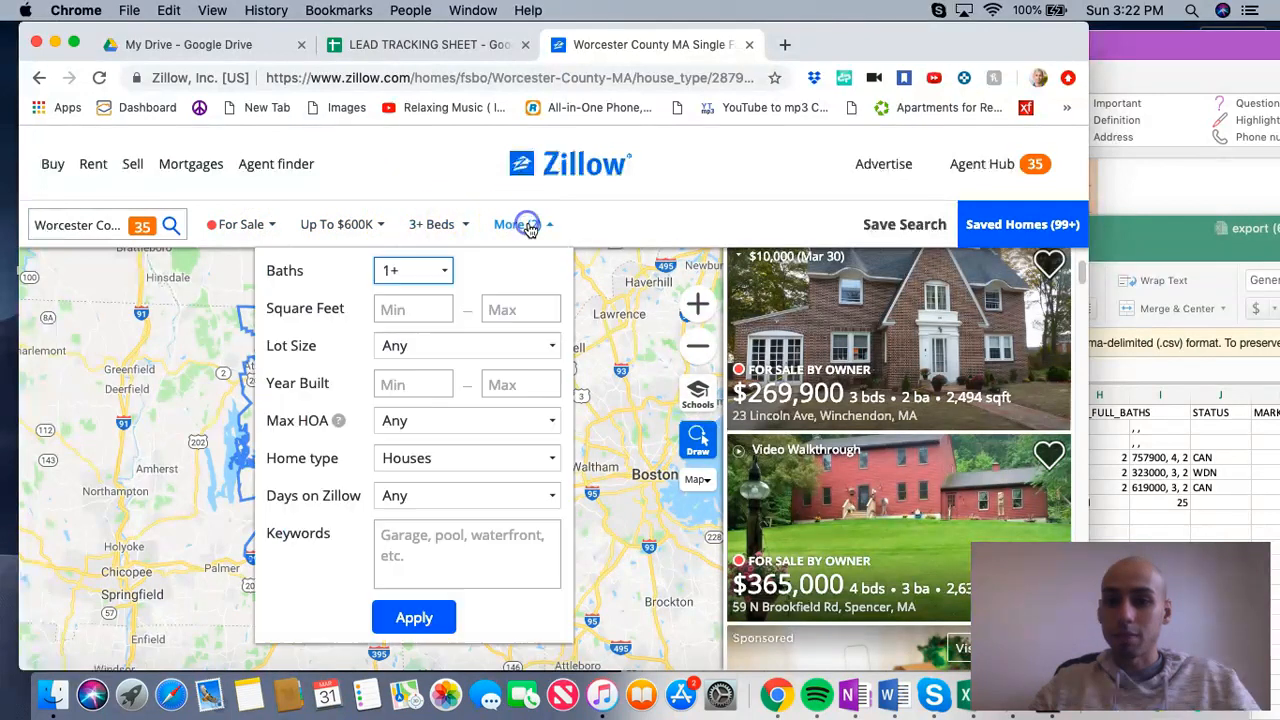
{"action": "left_click", "coordinate": [428, 163]}
{"action": "left_click", "coordinate": [70, 224]}
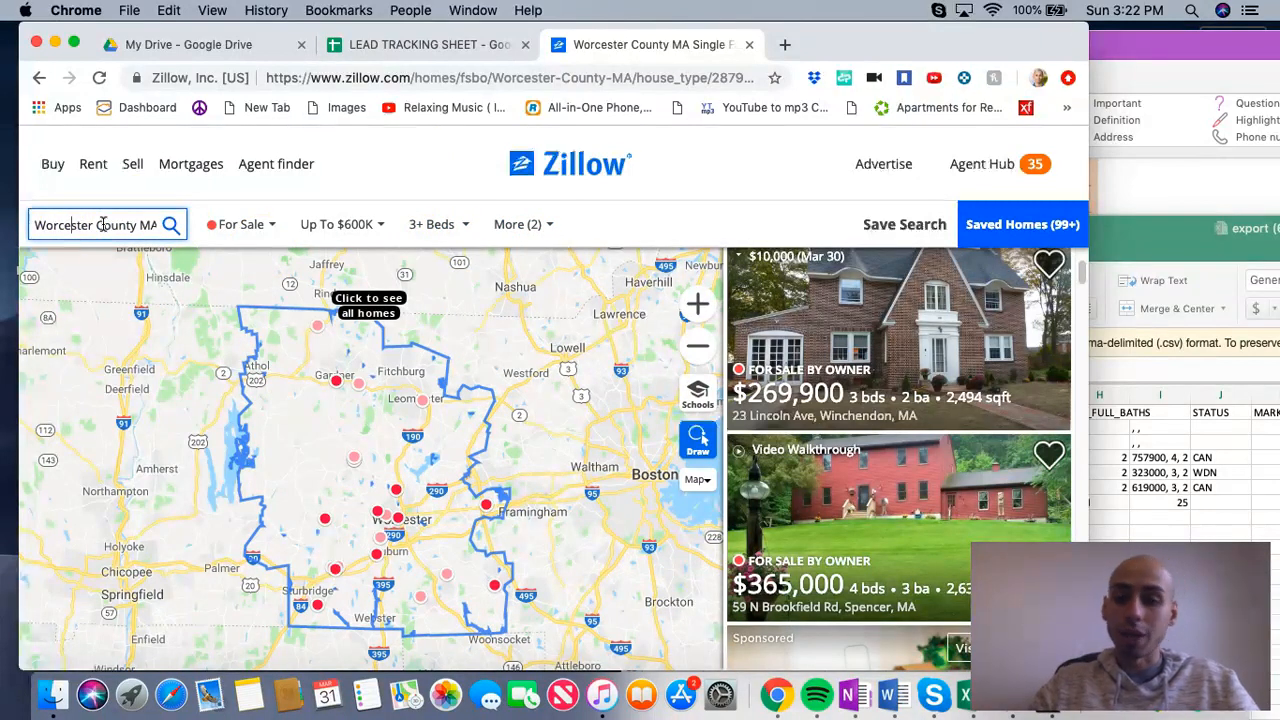
Step: Look through the Worcester County for-sale-by-owner homes sorted by newest, and return to the lead tracking sheet
{"action": "scroll", "coordinate": [849, 329], "scroll_direction": "up", "scroll_amount": 3}
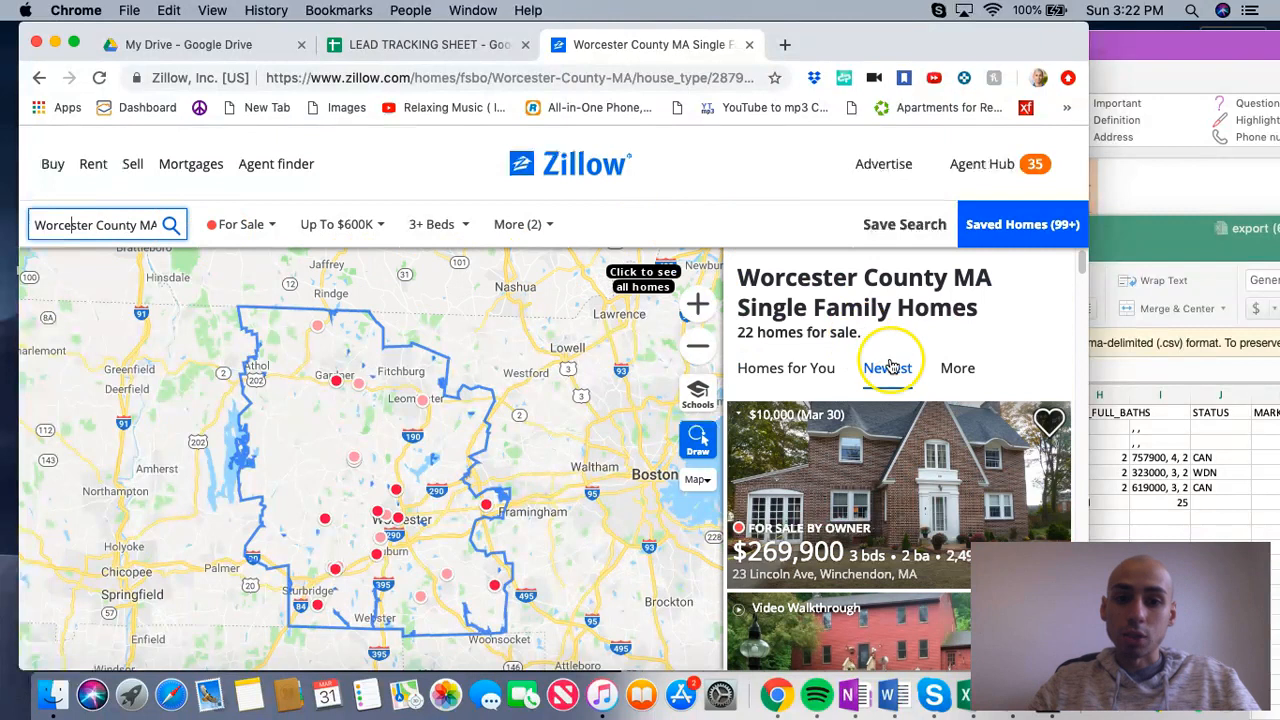
{"action": "scroll", "coordinate": [870, 390], "scroll_direction": "down", "scroll_amount": 6}
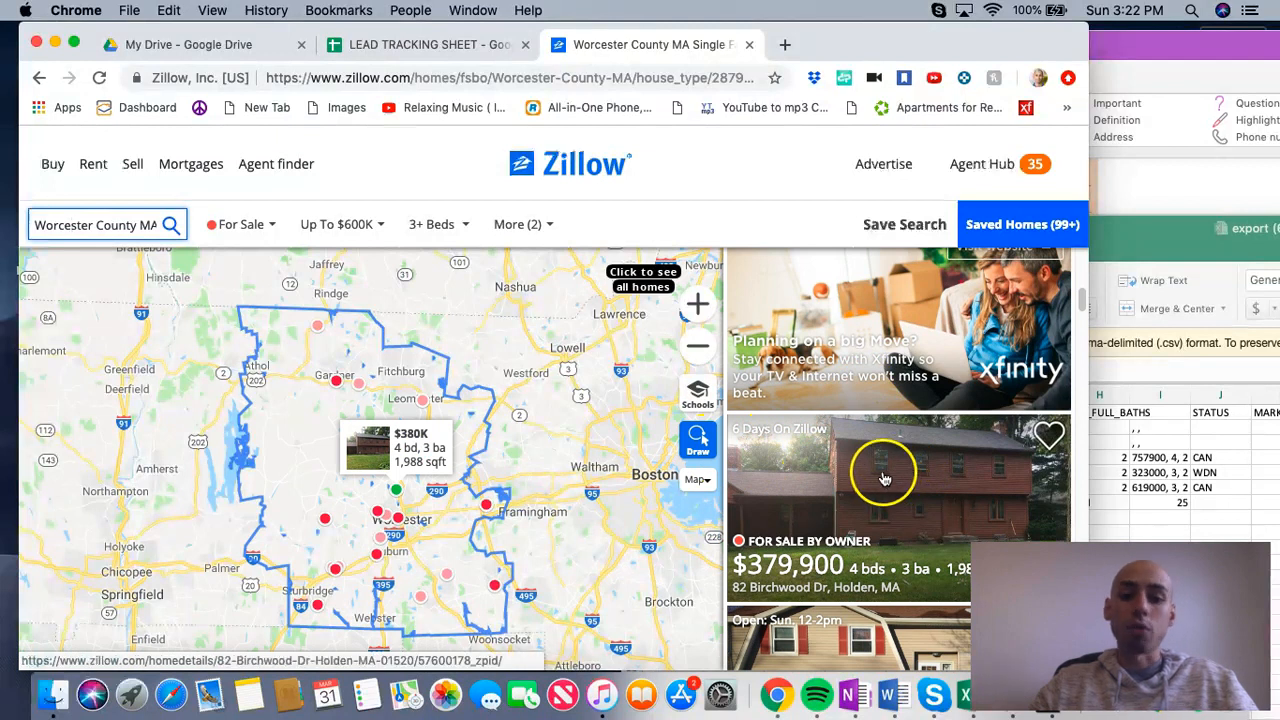
{"action": "scroll", "coordinate": [884, 479], "scroll_direction": "down", "scroll_amount": 5}
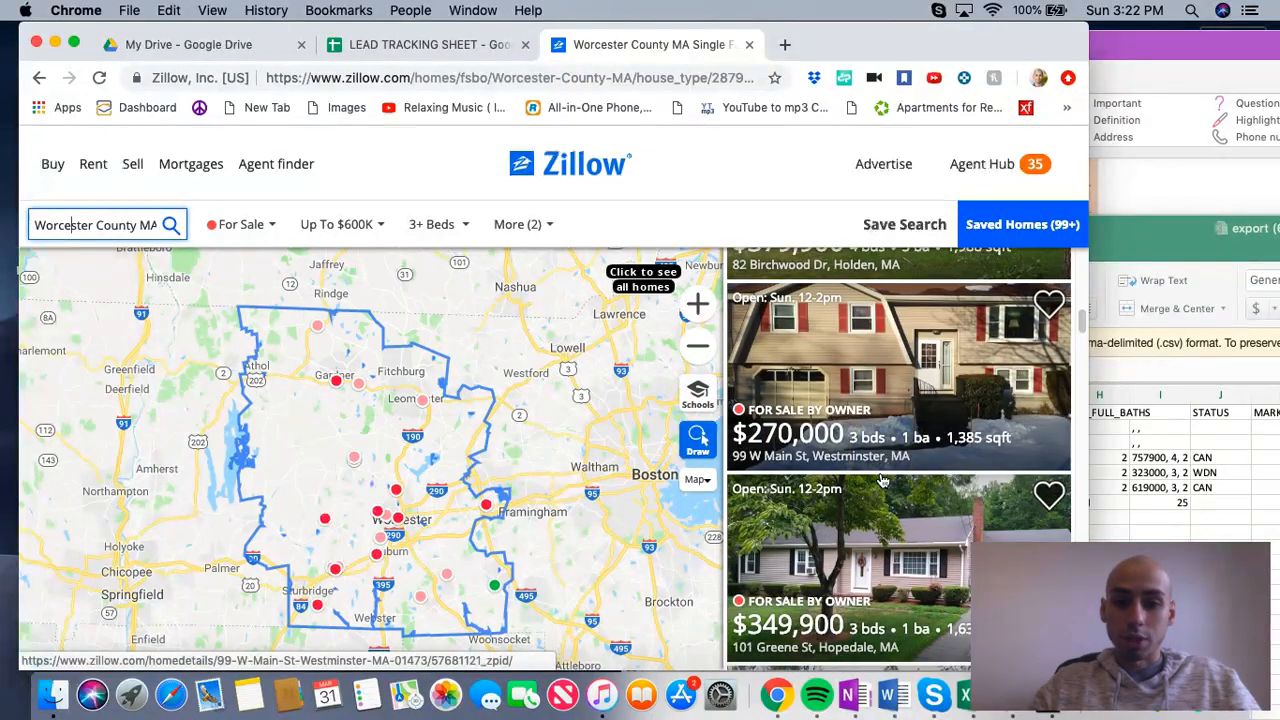
{"action": "scroll", "coordinate": [884, 479], "scroll_direction": "down", "scroll_amount": 3}
{"action": "left_click", "coordinate": [845, 350]}
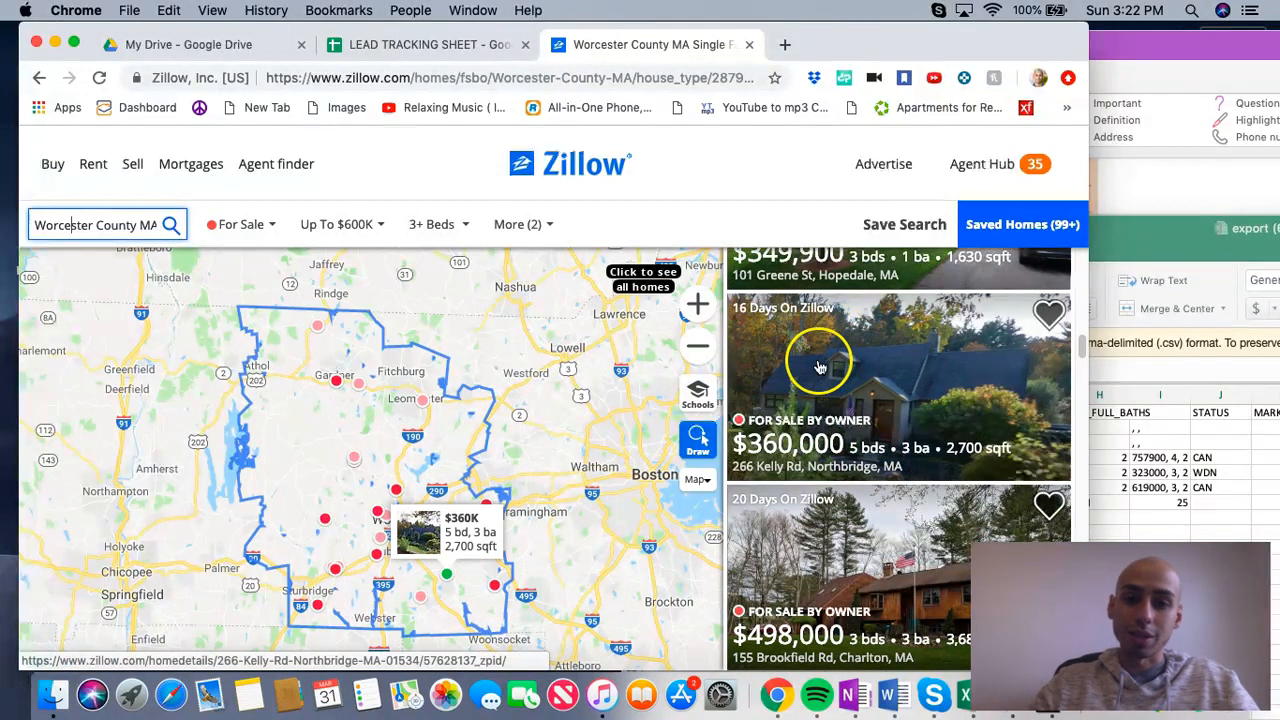
{"action": "scroll", "coordinate": [845, 365], "scroll_direction": "down", "scroll_amount": 15}
{"action": "scroll", "coordinate": [848, 423], "scroll_direction": "up", "scroll_amount": 5}
{"action": "scroll", "coordinate": [848, 423], "scroll_direction": "up", "scroll_amount": 10}
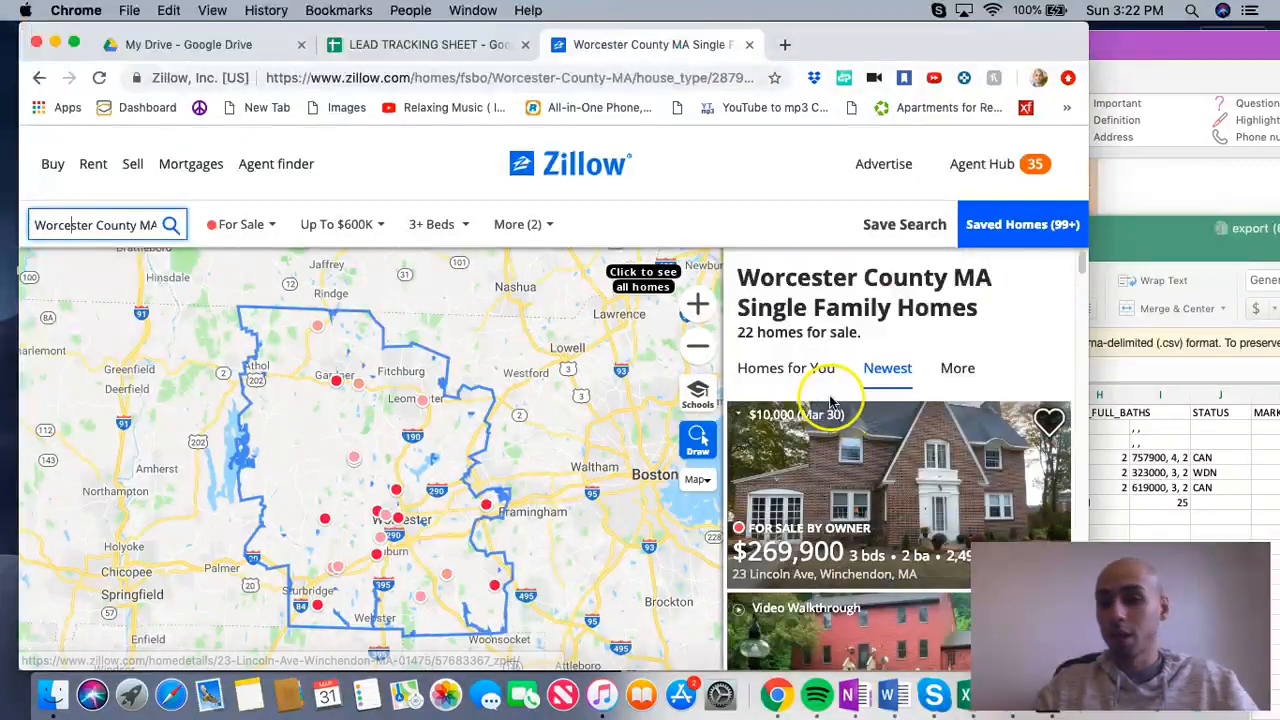
{"action": "left_click", "coordinate": [434, 46]}
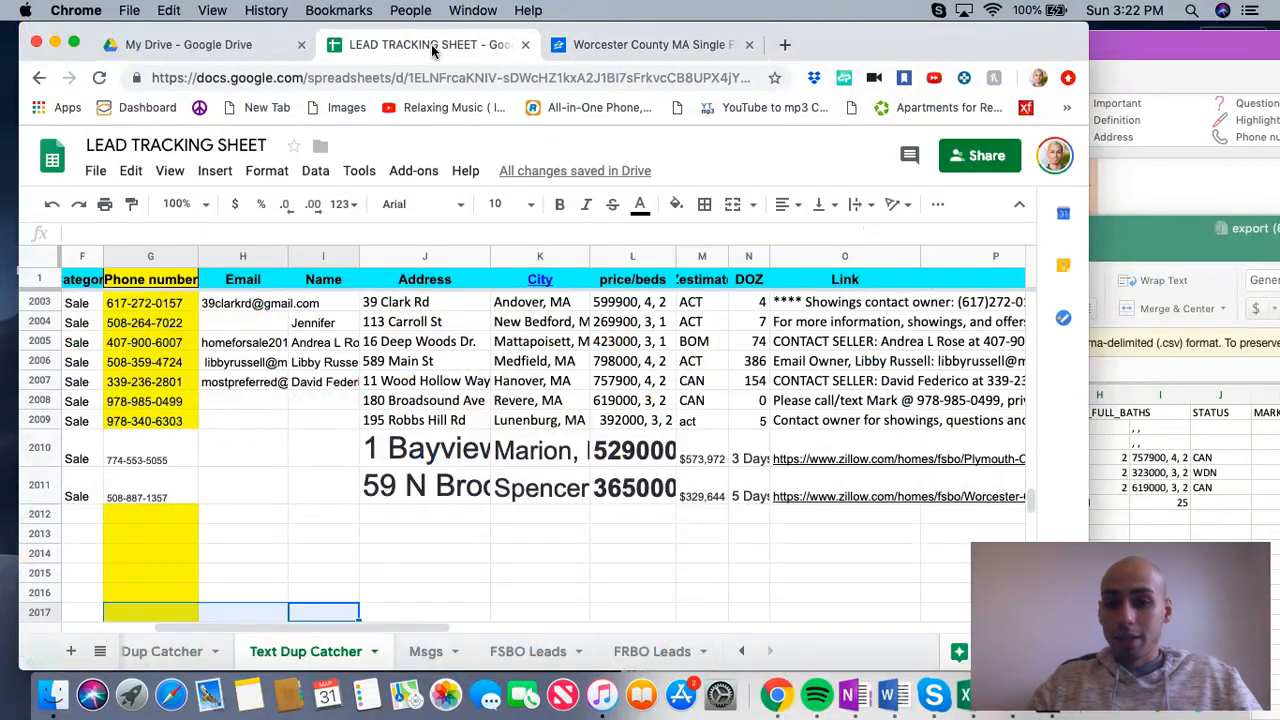